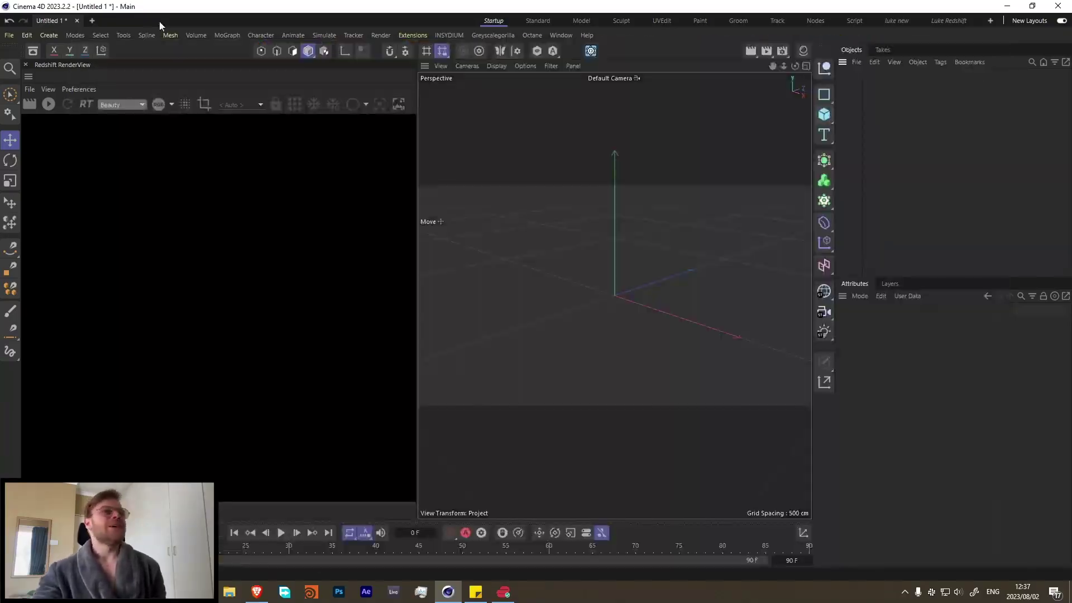
- Close the Redshift RenderView panel to leave the empty perspective viewport
click(26, 66)
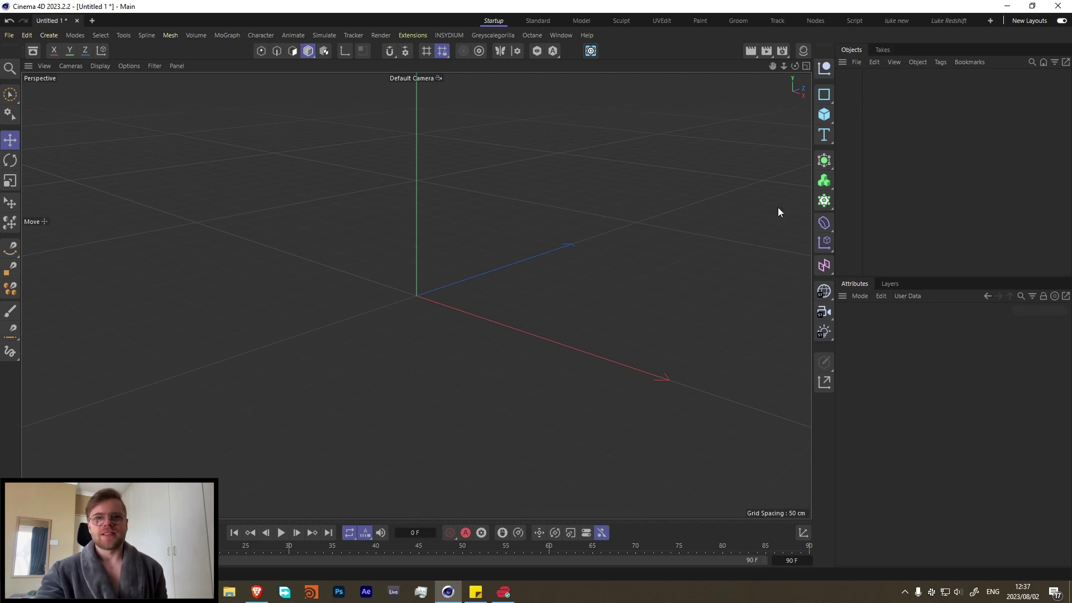
- Add a Plane object and set its width to 2 cm
click(822, 116)
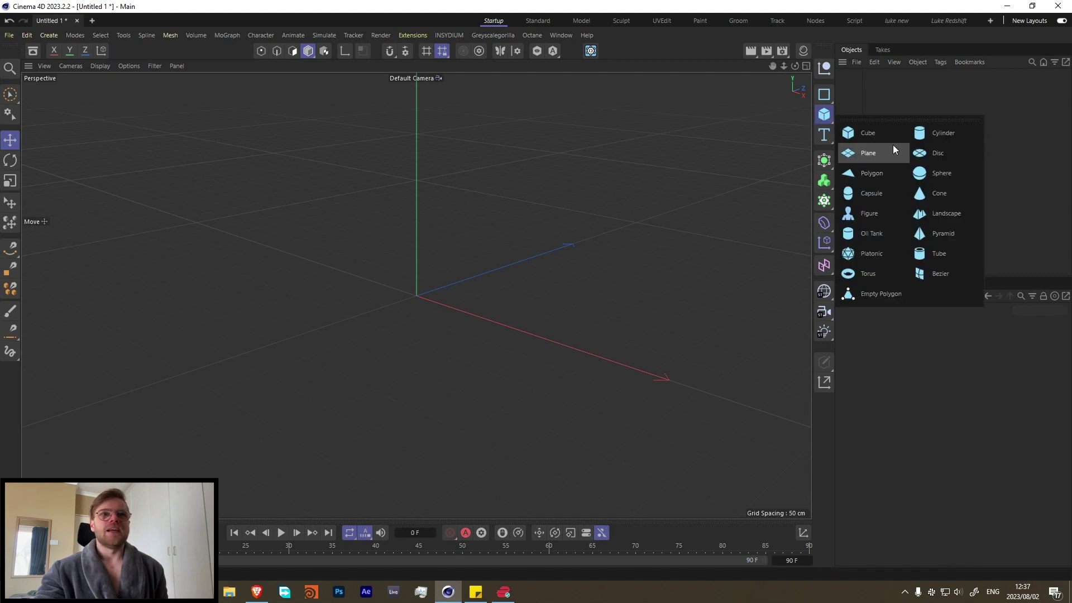
click(854, 154)
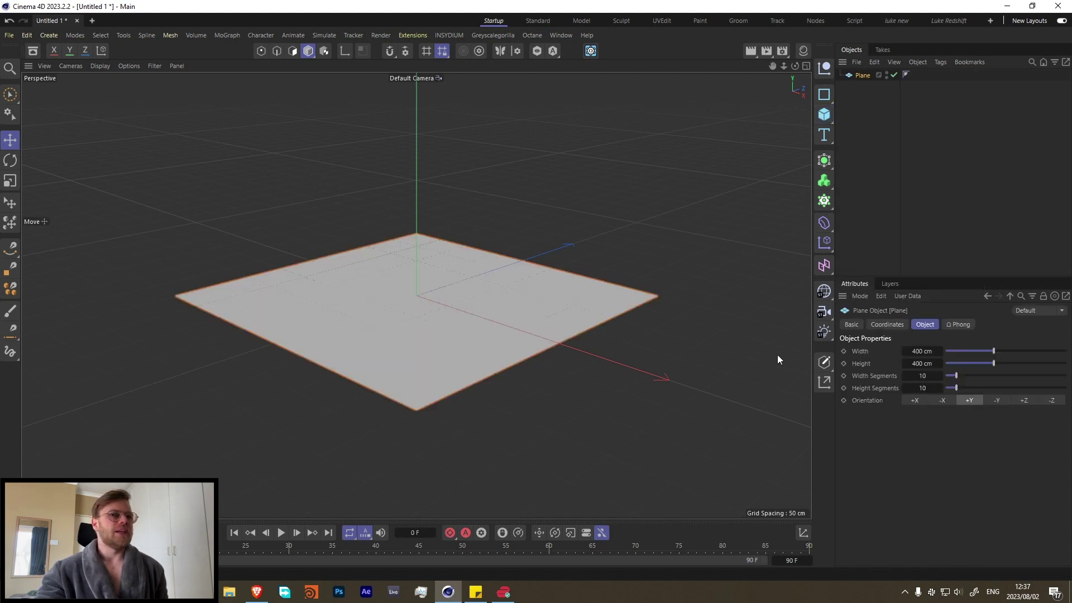
double_click(919, 351)
text(2)
key(Return)
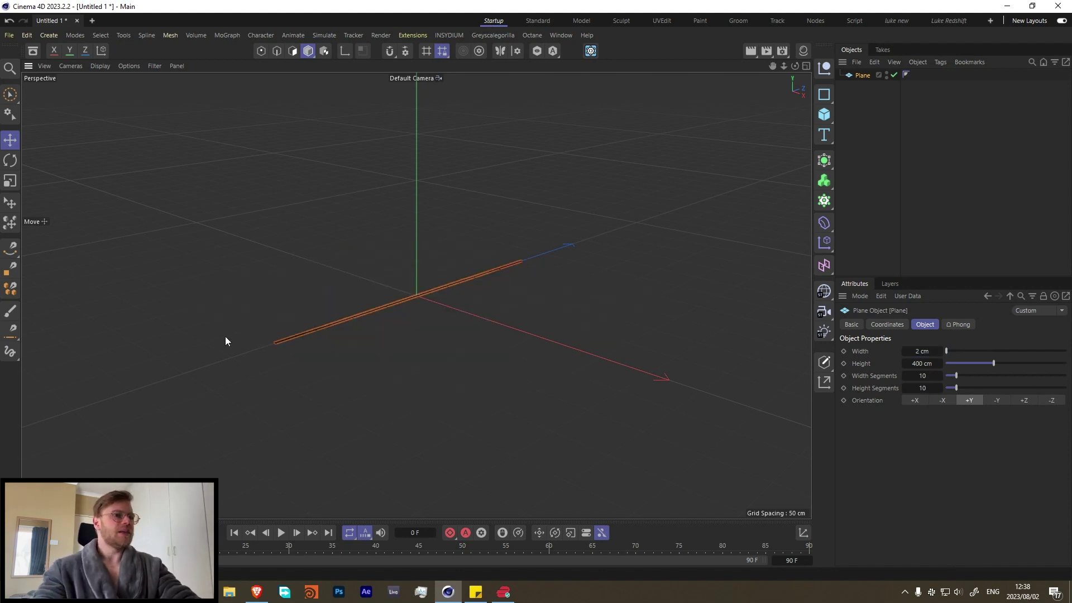
scroll(307, 333, up, 10)
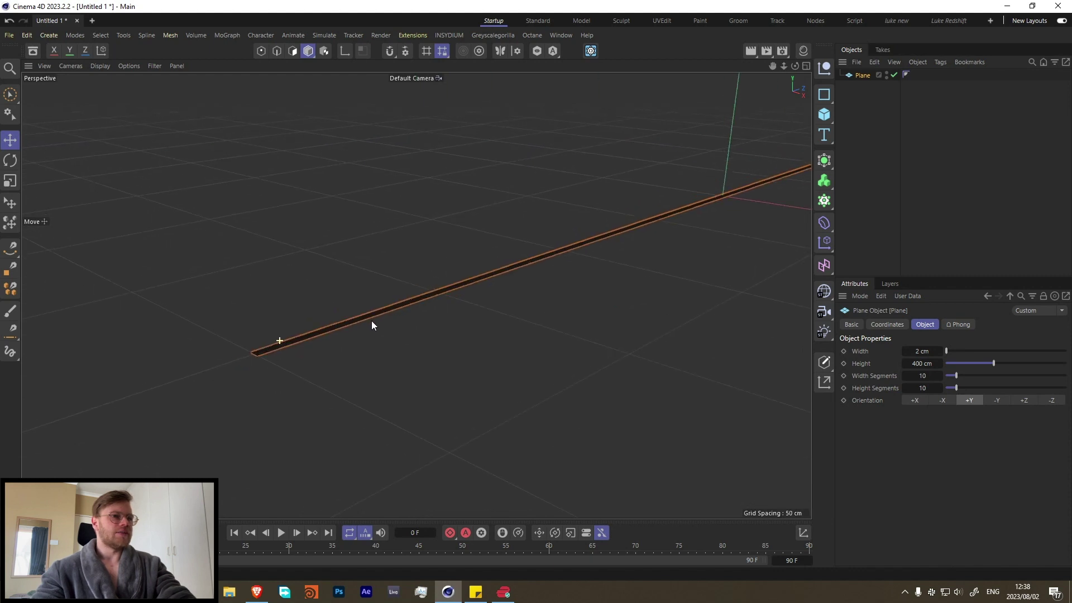
alt+drag(384, 315, 288, 376)
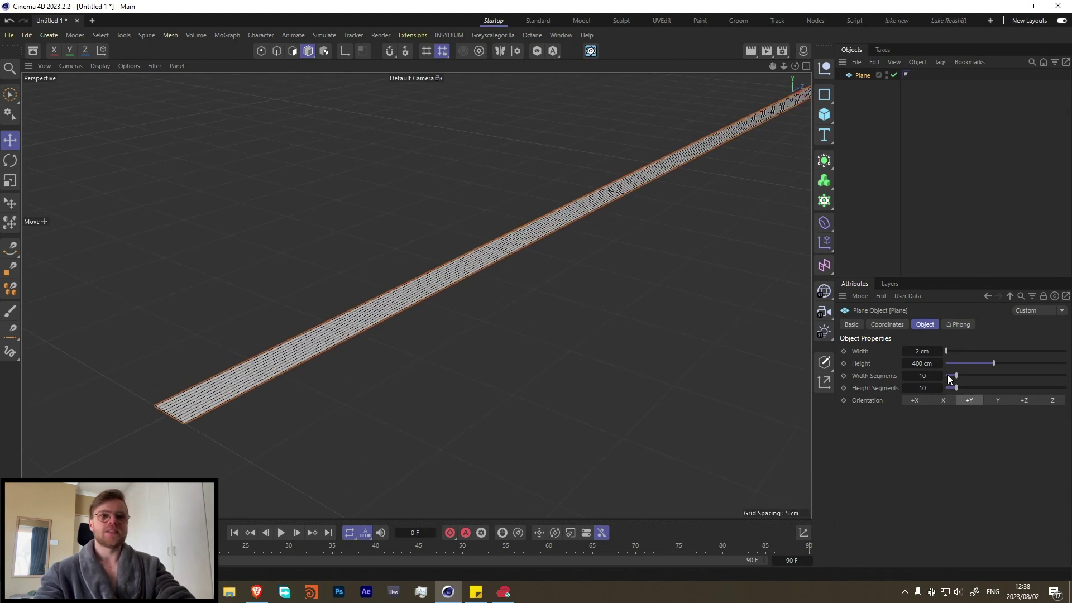
- Give the plane 1 width segment and 100 height segments
drag(956, 375, 1066, 388)
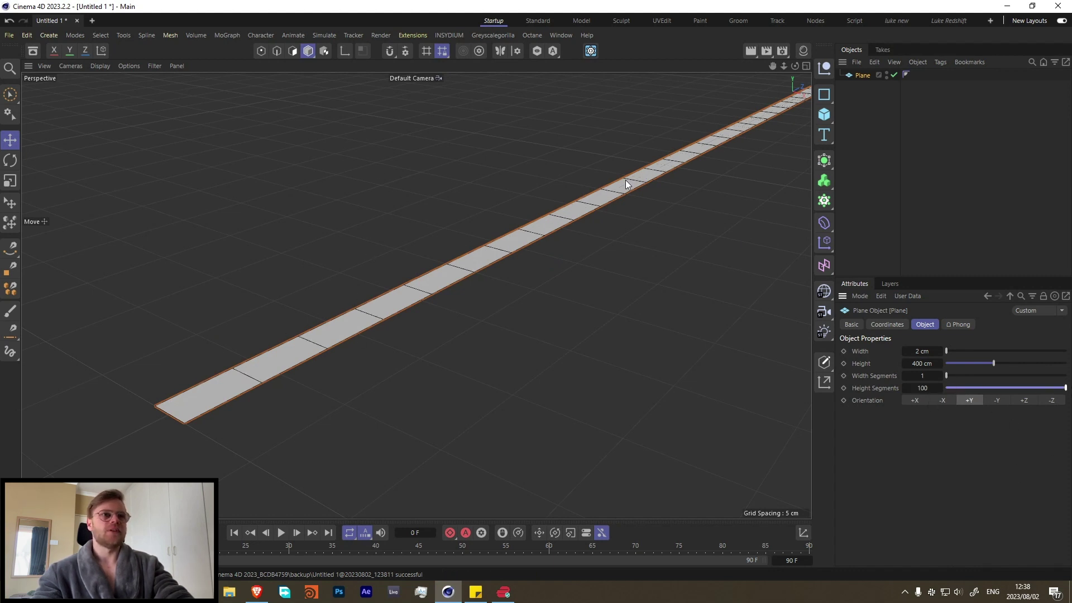
scroll(626, 173, down, 5)
scroll(689, 145, up, 2)
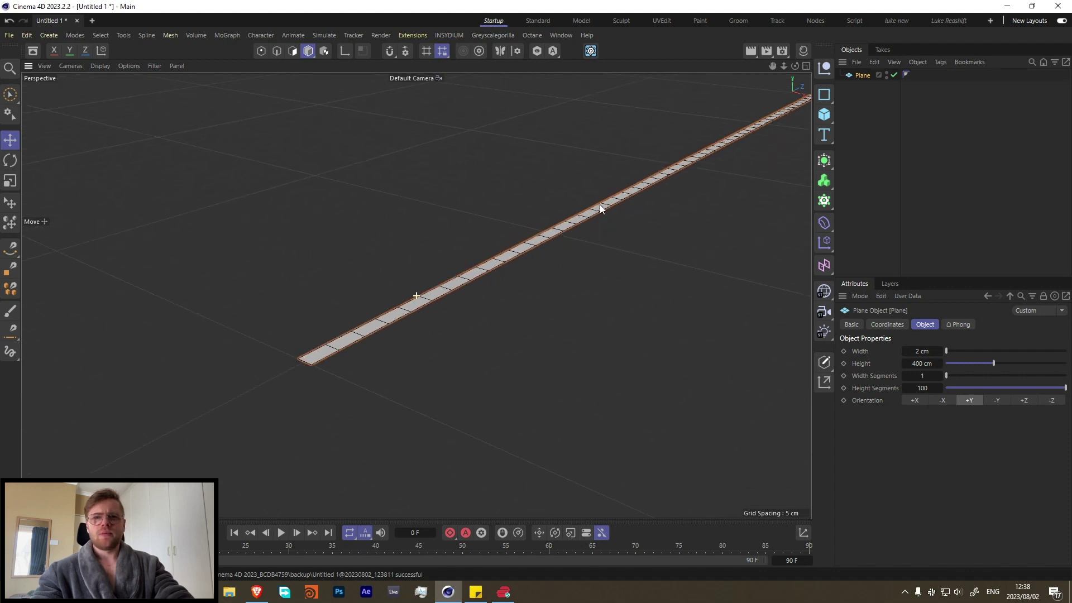
scroll(601, 206, down, 1)
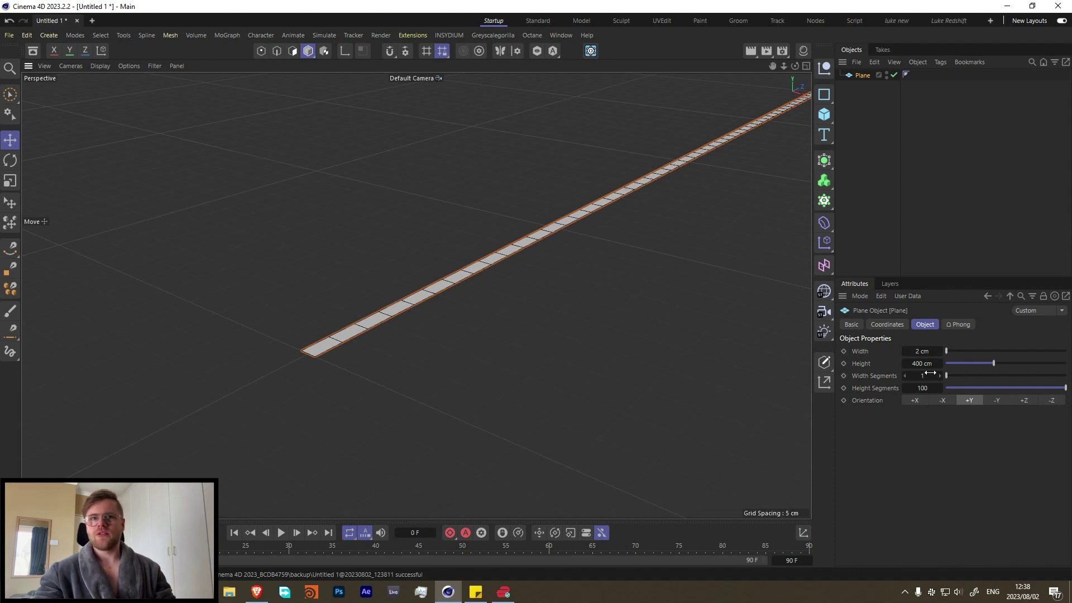
drag(947, 376, 943, 375)
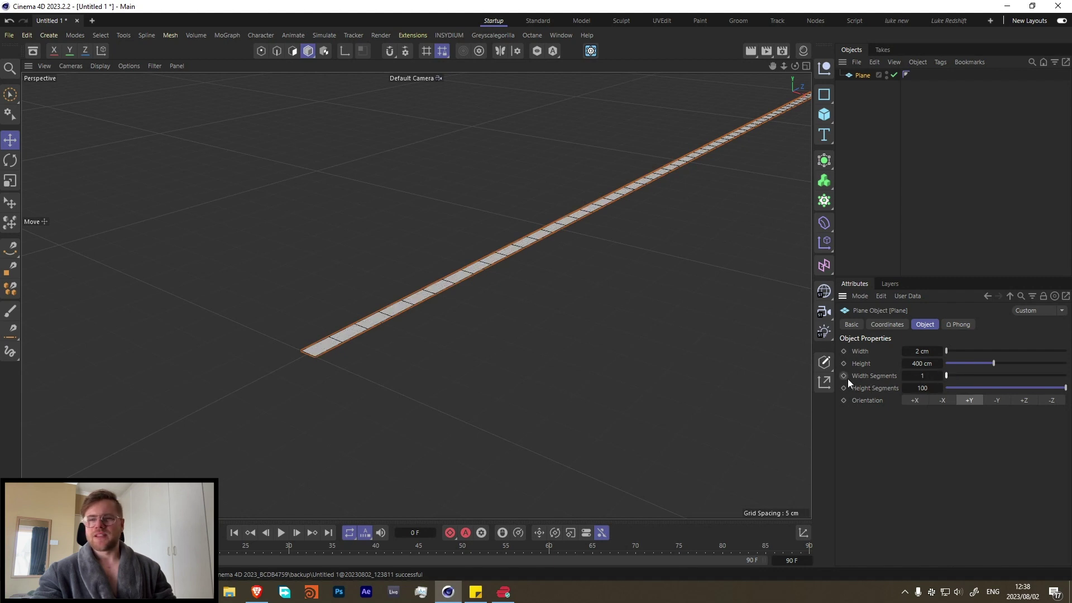
scroll(632, 280, down, 5)
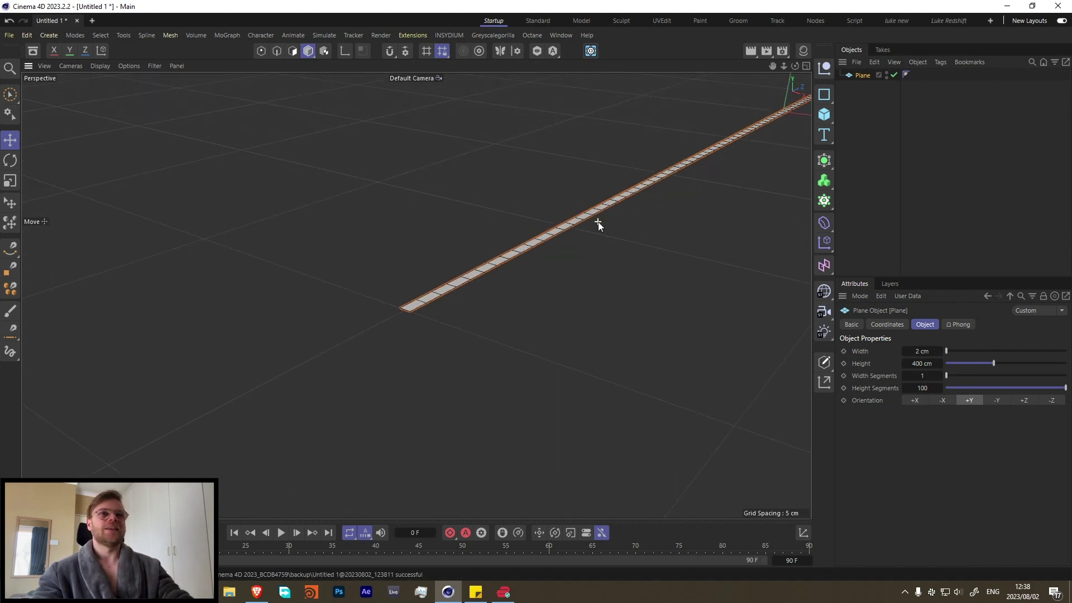
alt+drag(698, 188, 582, 254)
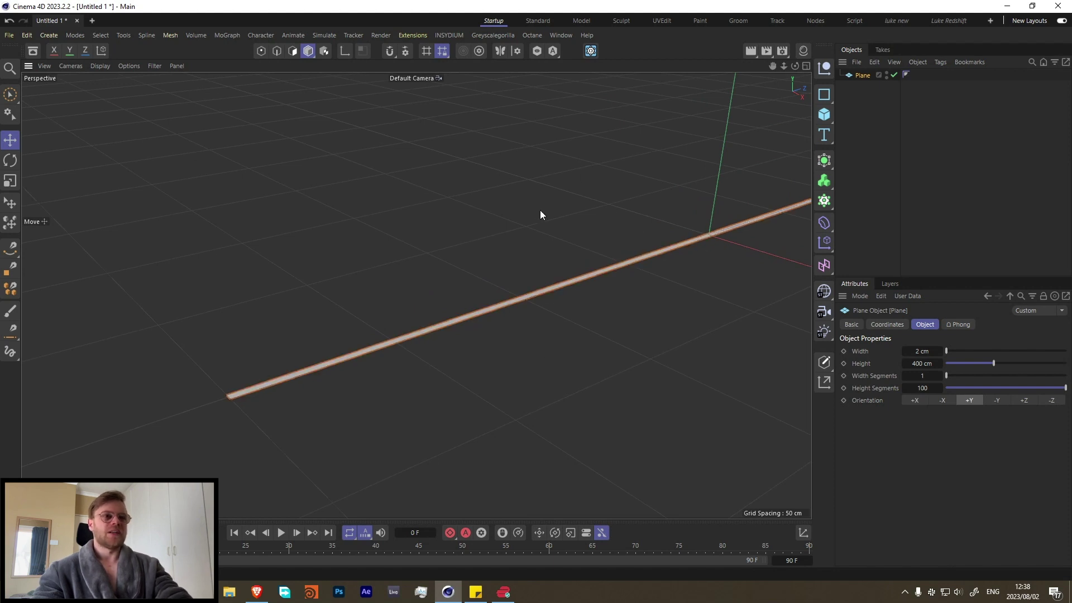
alt+drag(686, 212, 726, 184)
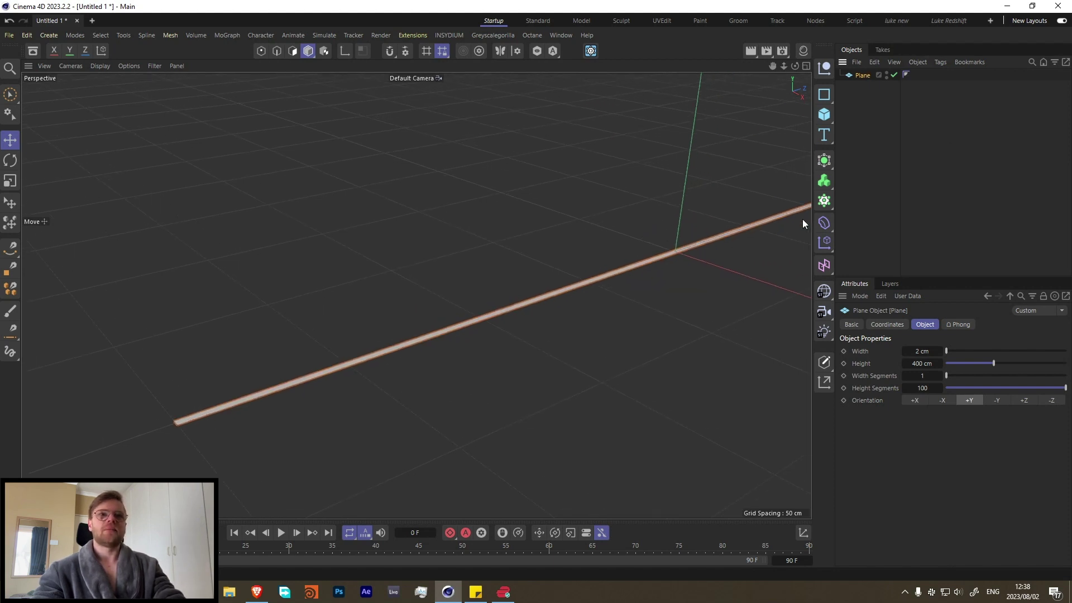
- Wrap the plane in a Cloner and set its grid spacing to 3 cm and 5 cm
alt+click(825, 202)
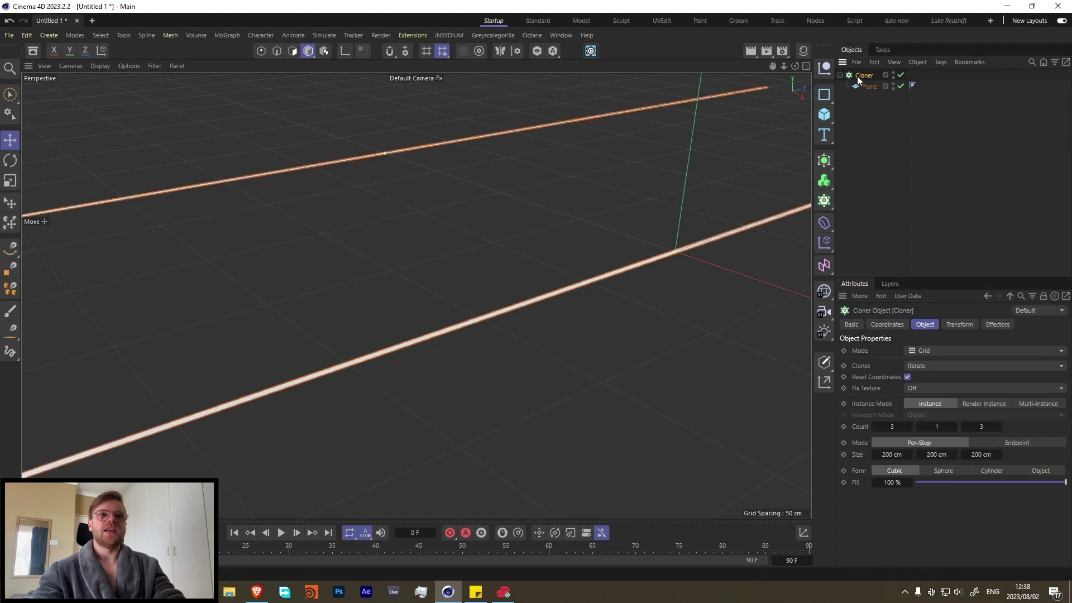
alt+drag(665, 201, 654, 112)
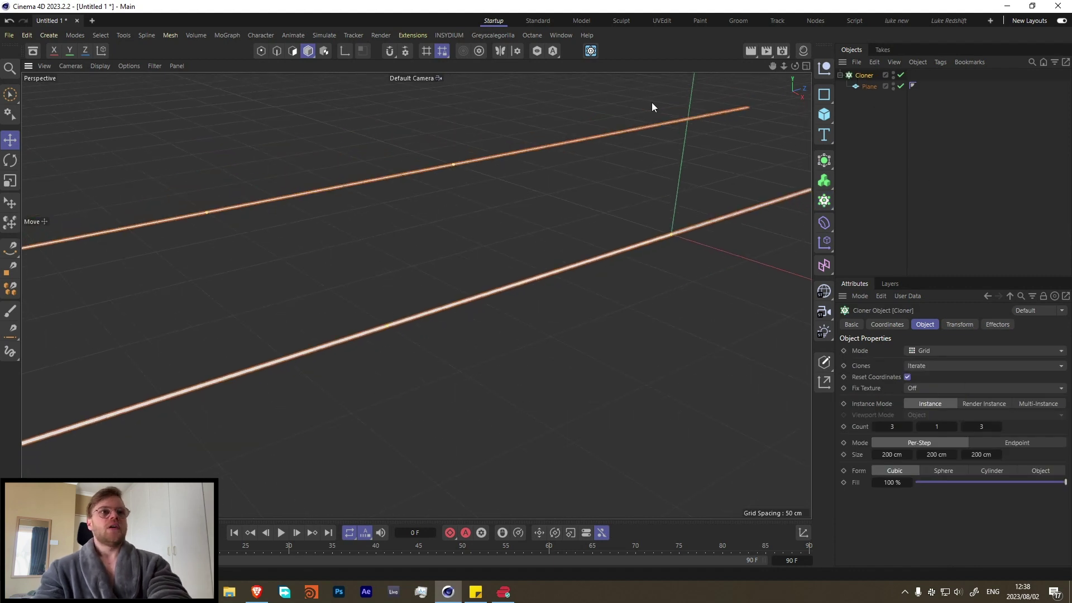
click(888, 454)
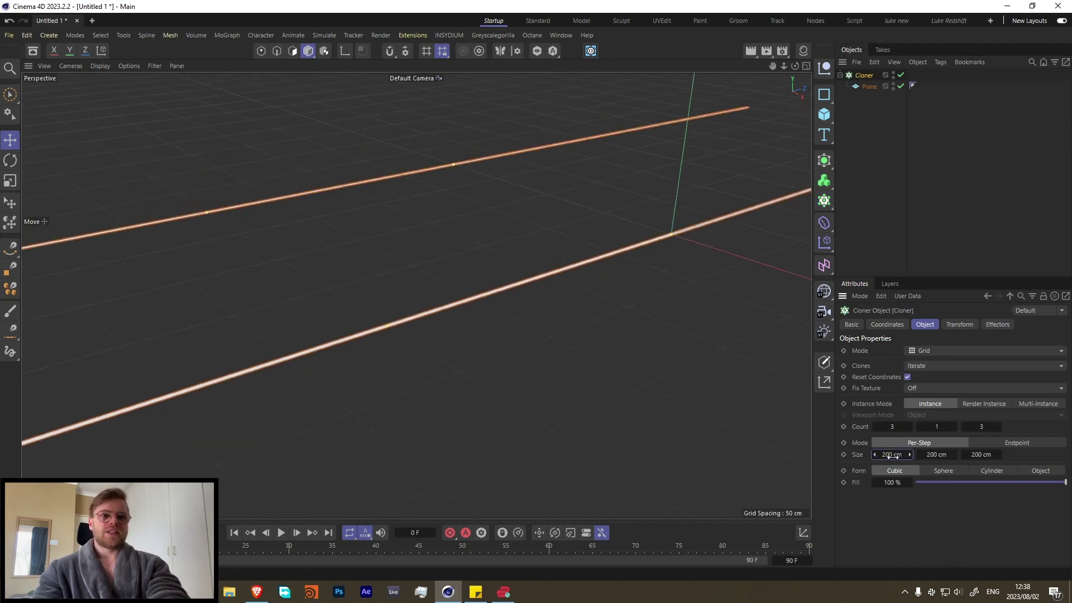
text(3)
click(940, 455)
text(1)
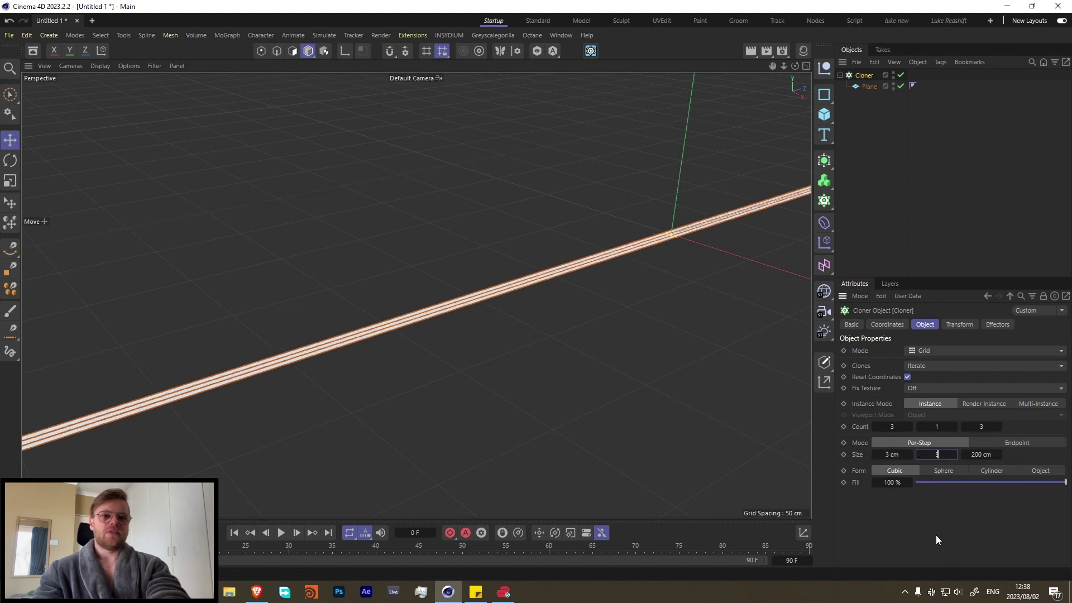
- Set the cloner's clone count to 10 × 10 × 1
click(892, 428)
text(10)
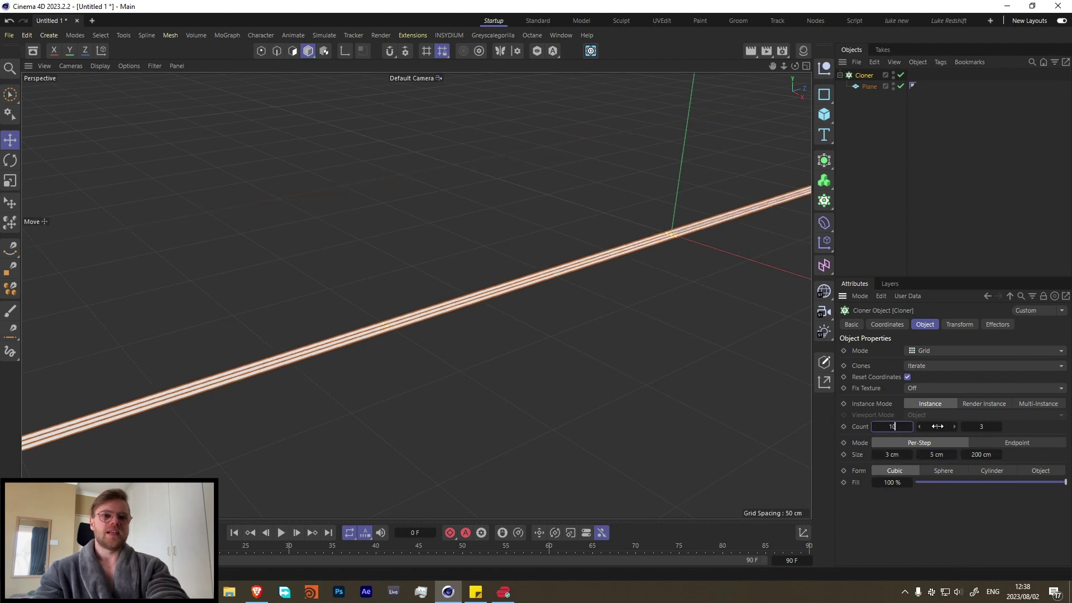
click(935, 427)
text(10)
click(982, 426)
text(1)
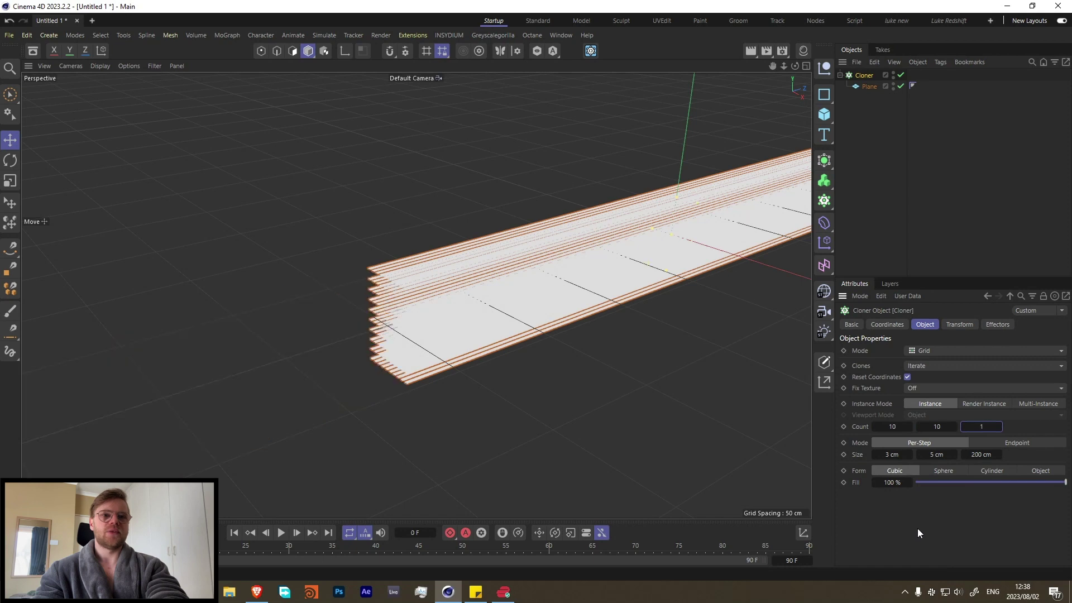
key(Return)
mouse_move(703, 233)
alt+mouse_down()
mouse_move(491, 327)
mouse_move(568, 258)
mouse_move(587, 267)
mouse_move(522, 296)
mouse_move(536, 291)
alt+mouse_up()
click(866, 85)
- Add a Cloth tag to the plane and preview the simulation
right_click(866, 83)
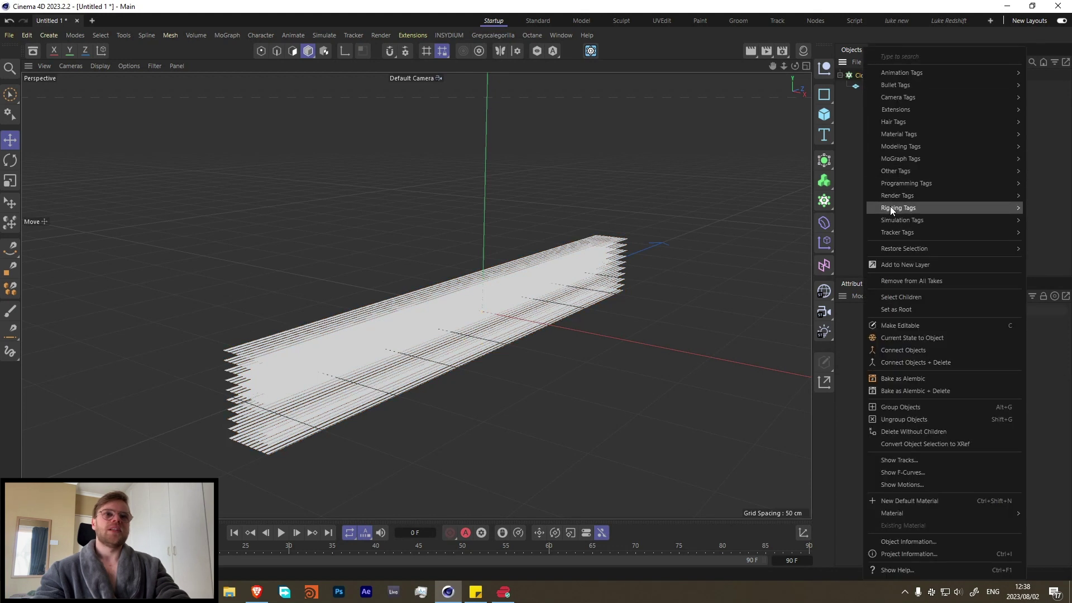
mouse_move(895, 223)
click(830, 226)
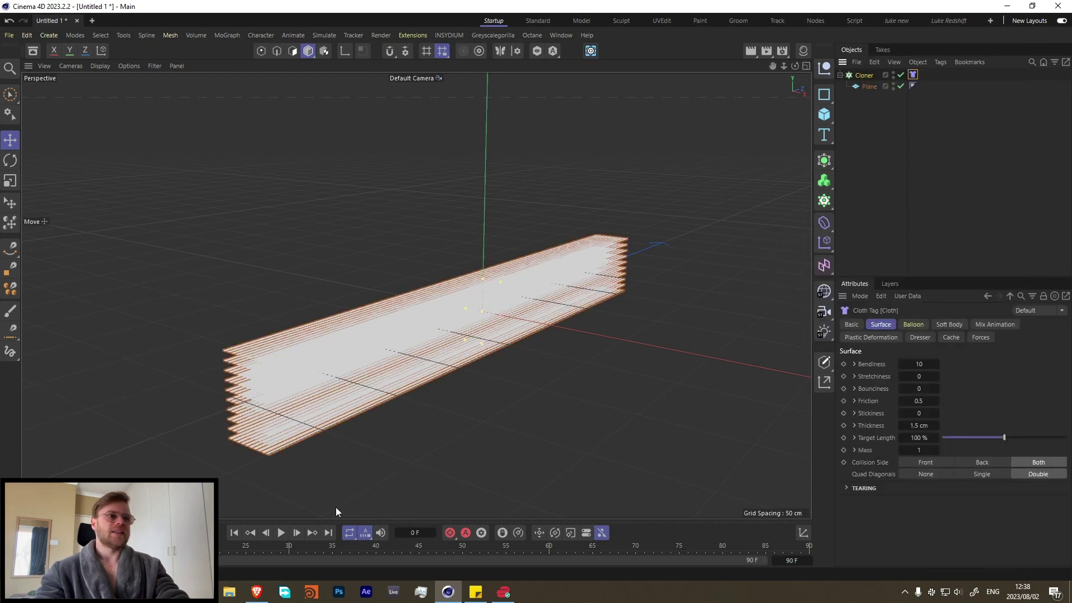
click(281, 533)
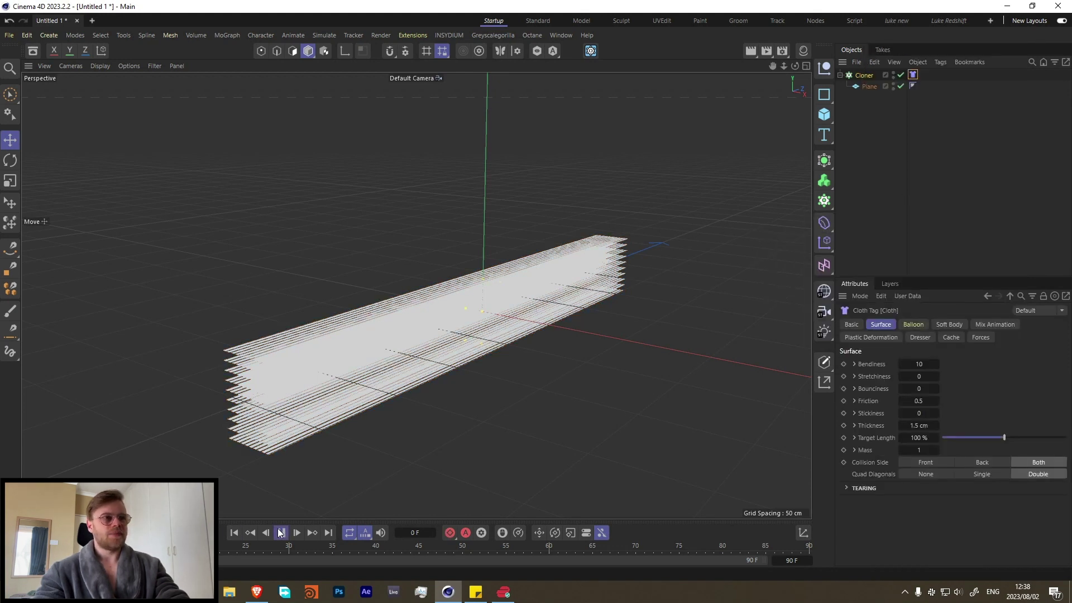
click(281, 532)
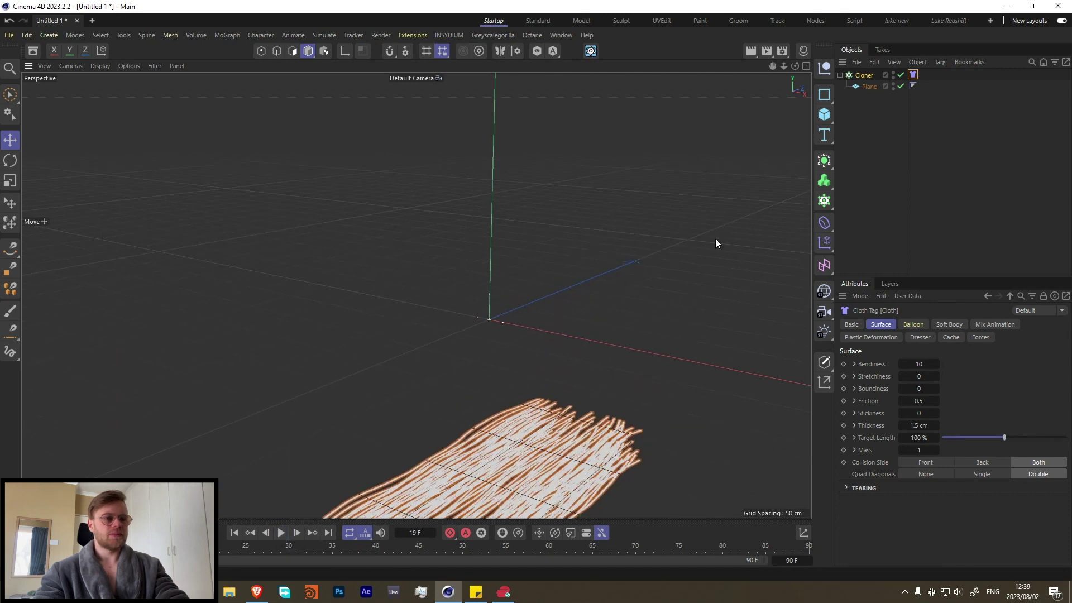
- Set the project's simulation gravity to 0 cm and rewind to the start
key(ctrl+d)
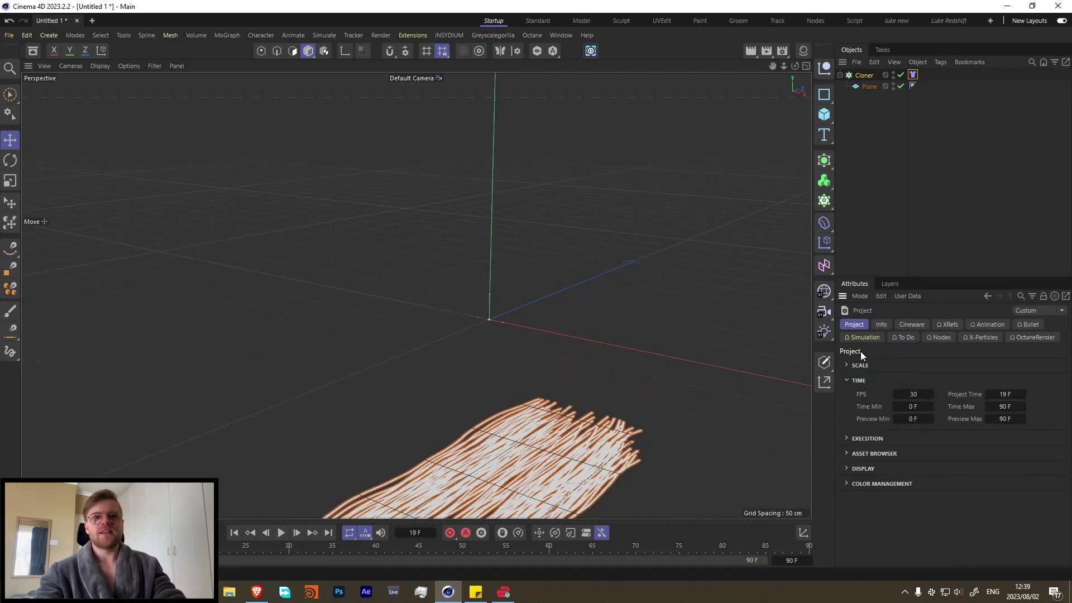
click(863, 338)
click(853, 364)
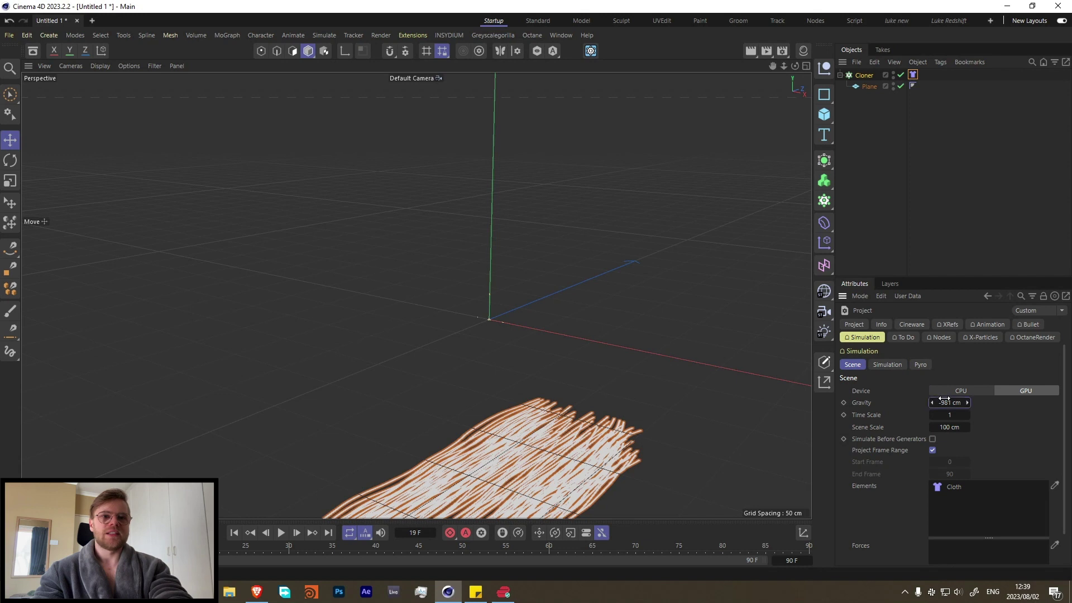
click(944, 402)
text(0)
key(Return)
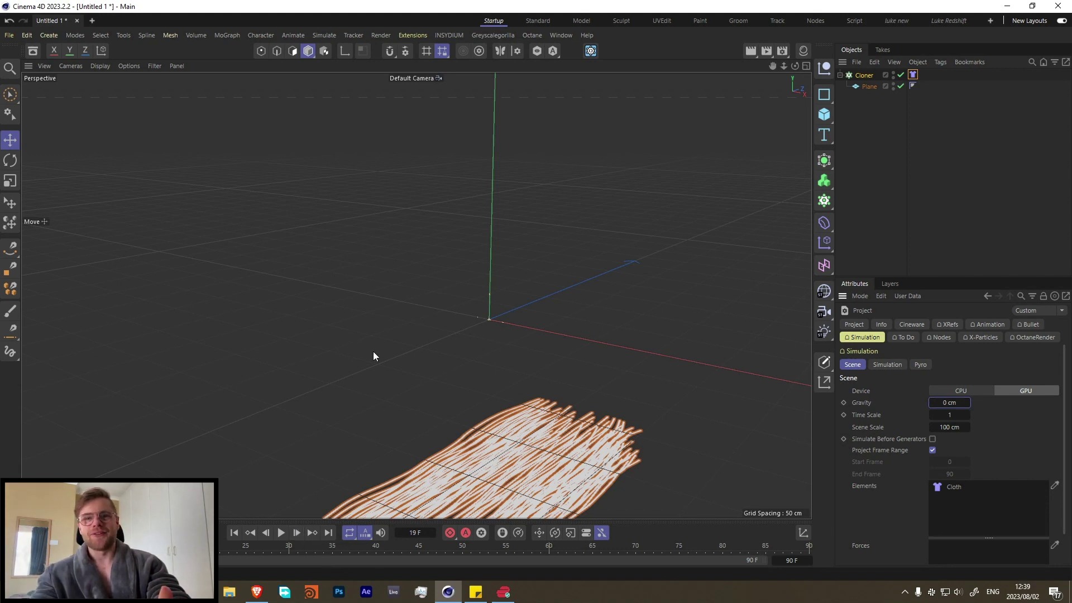
click(234, 533)
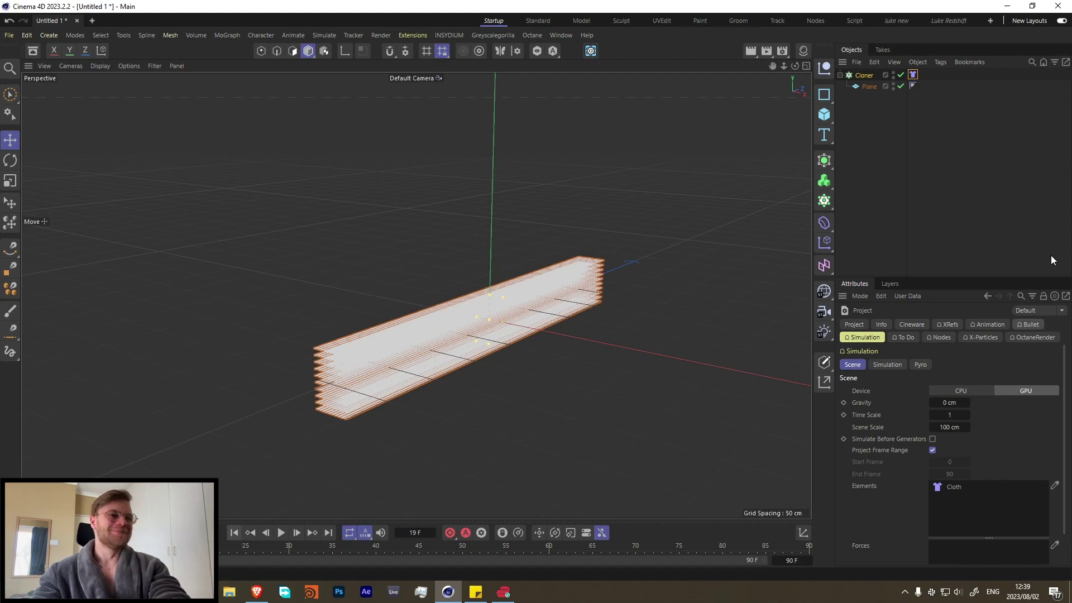
- Give the cloth tag Bendiness 100, Thickness 1 cm and Target Length 110 %
click(282, 533)
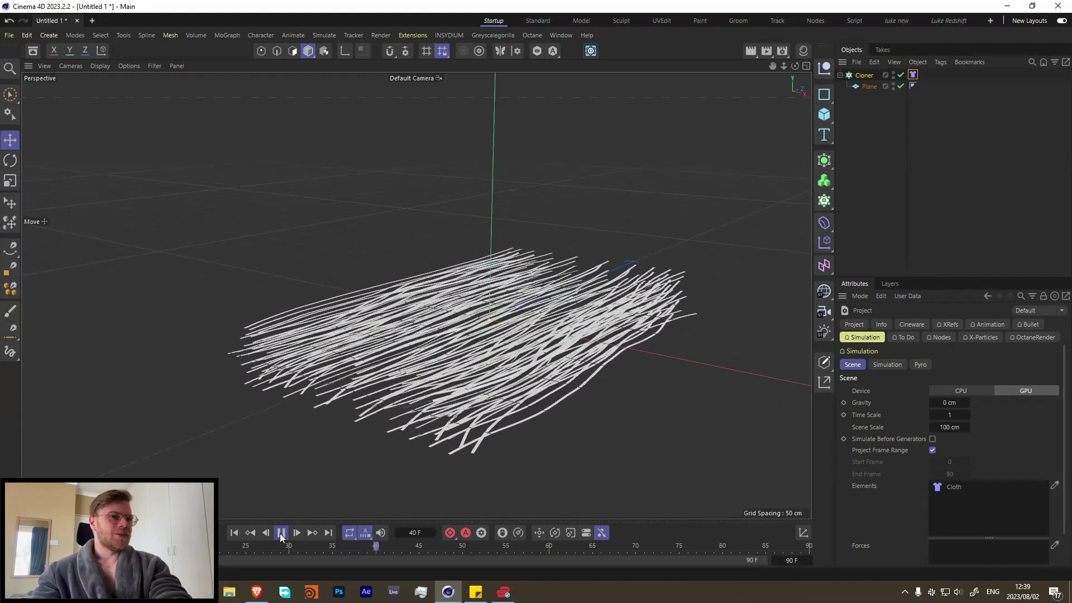
click(282, 533)
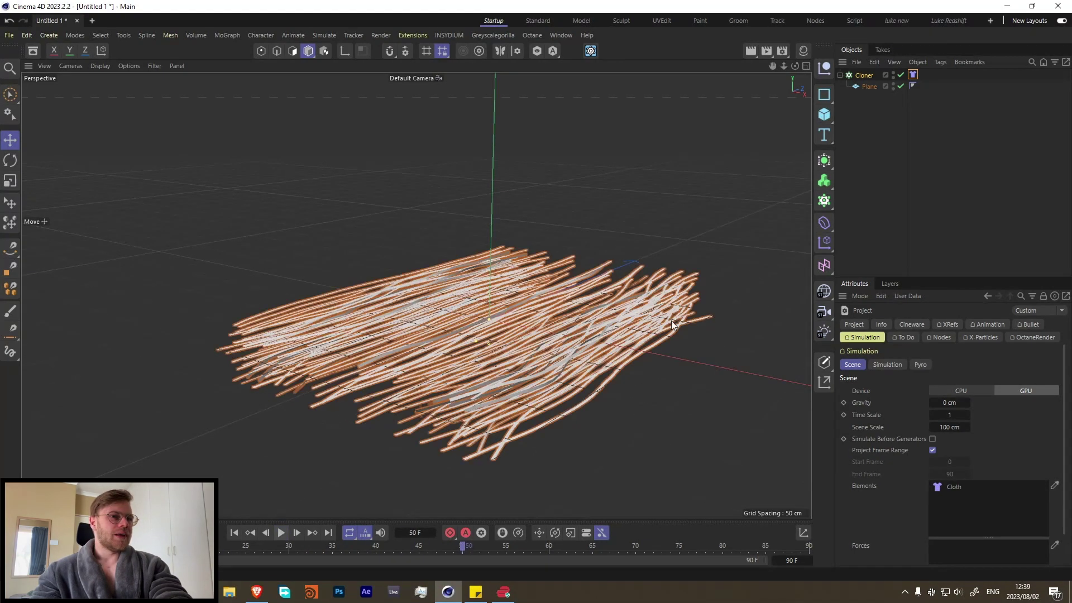
click(913, 75)
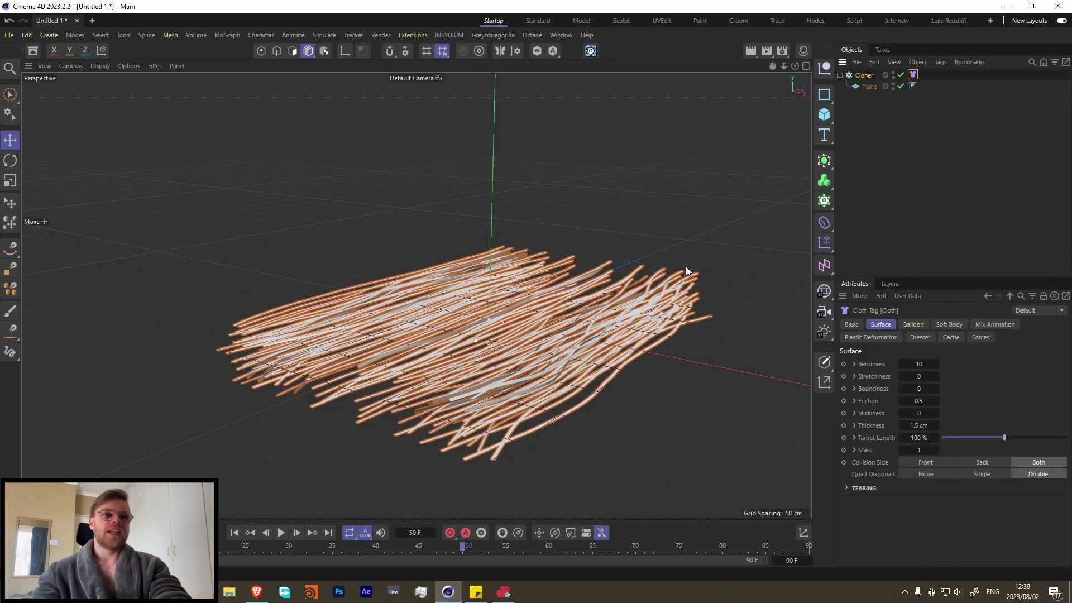
double_click(918, 364)
text(100)
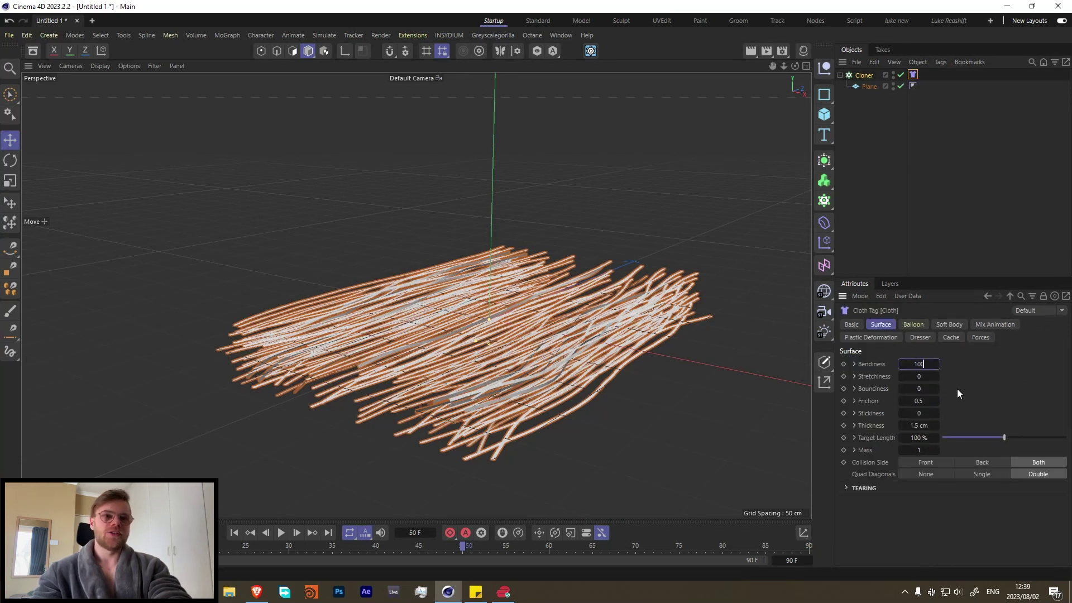
key(Return)
double_click(911, 426)
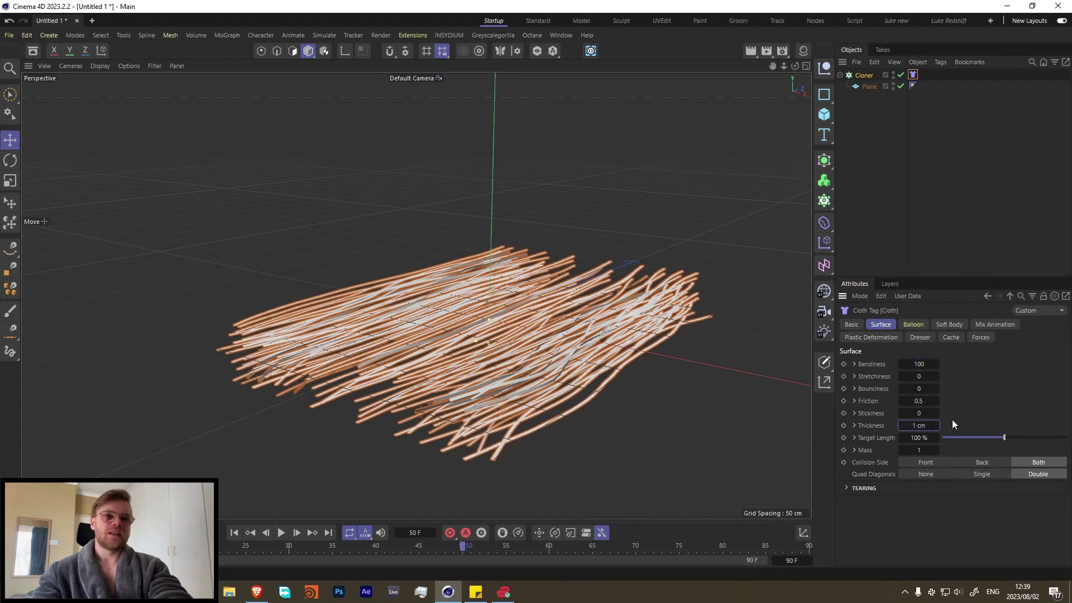
key(Tab)
text(110)
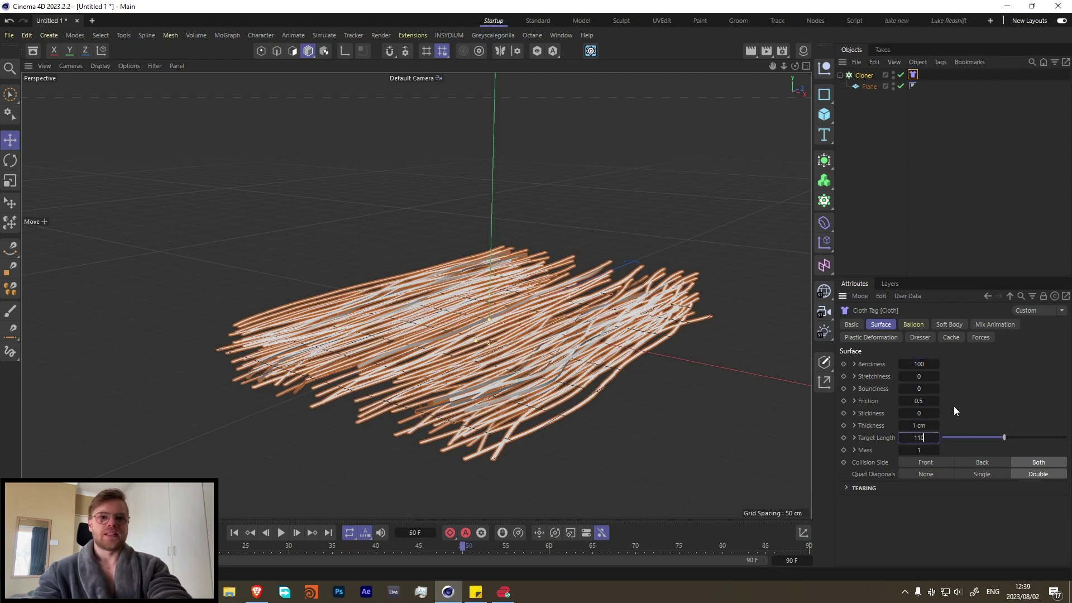
key(Return)
- Replay the simulation from frame 0 and orbit around the tangled ribbons
click(240, 535)
click(282, 533)
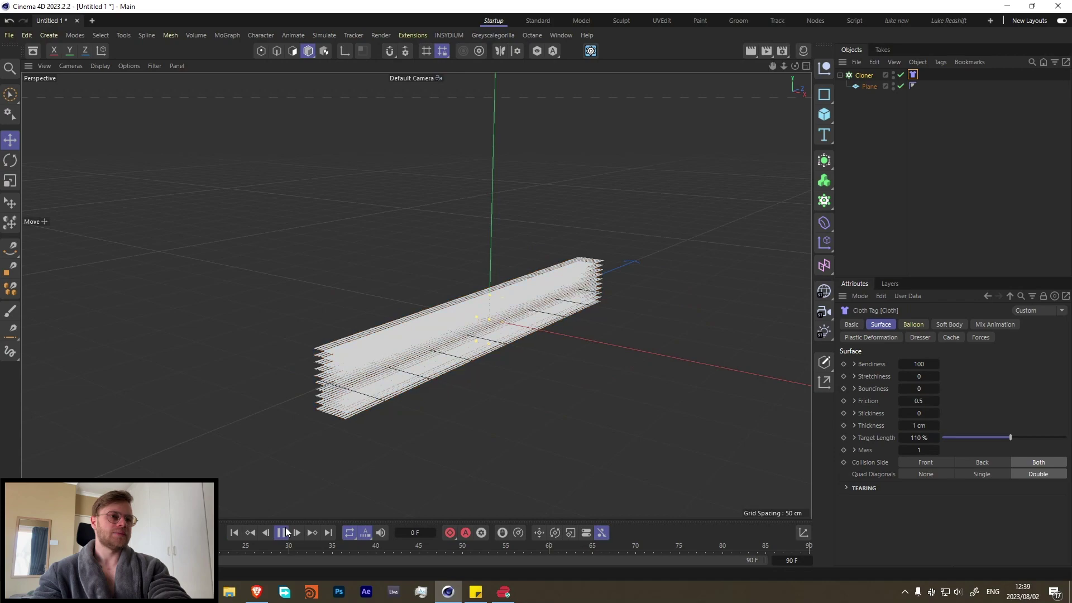
click(282, 534)
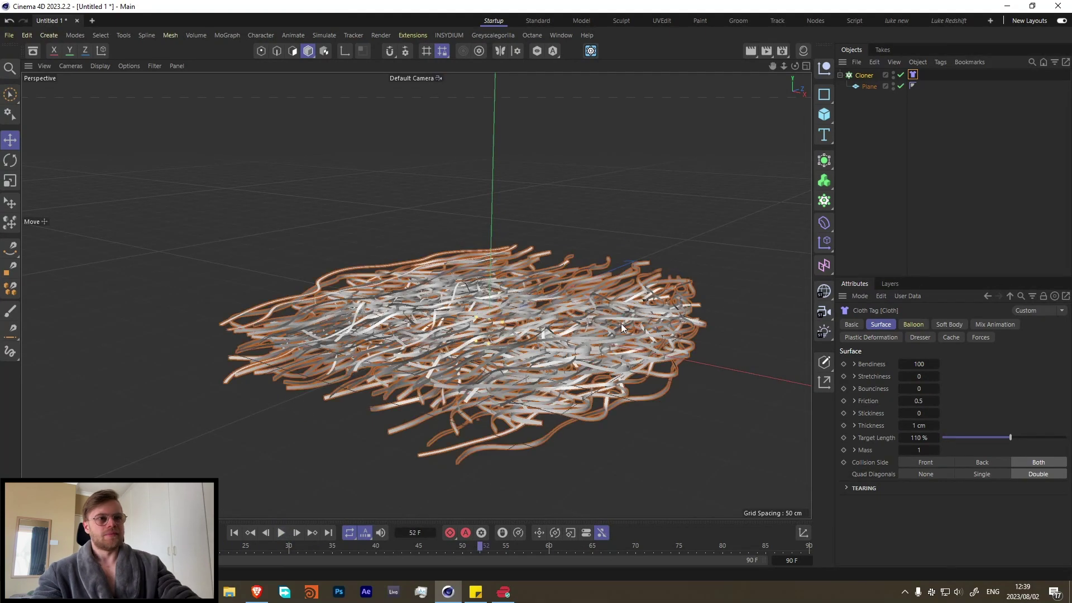
alt+drag(477, 336, 493, 354)
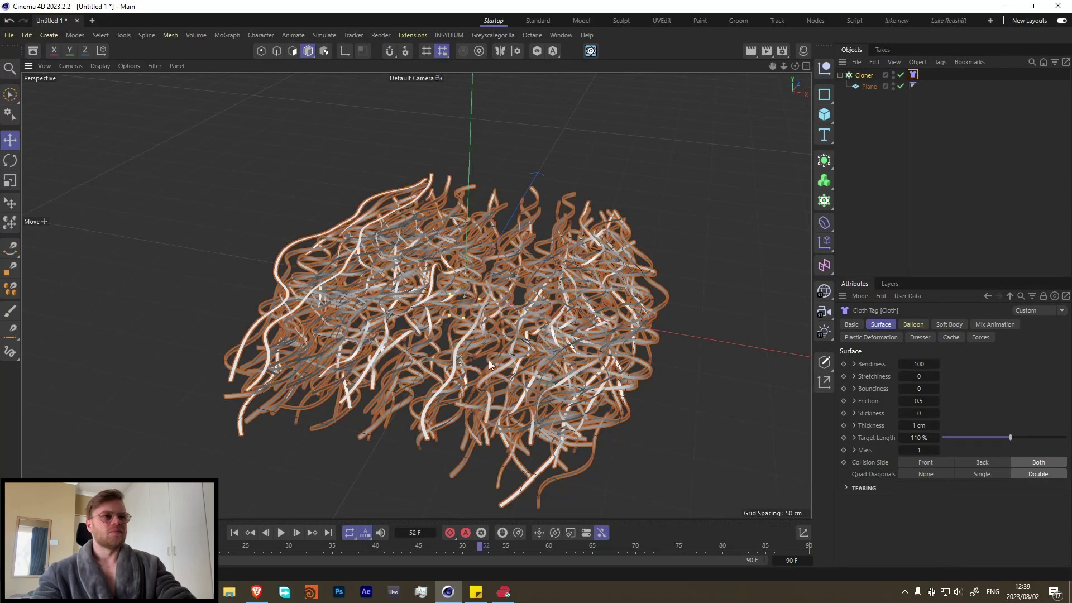
alt+drag(370, 337, 481, 280)
click(864, 75)
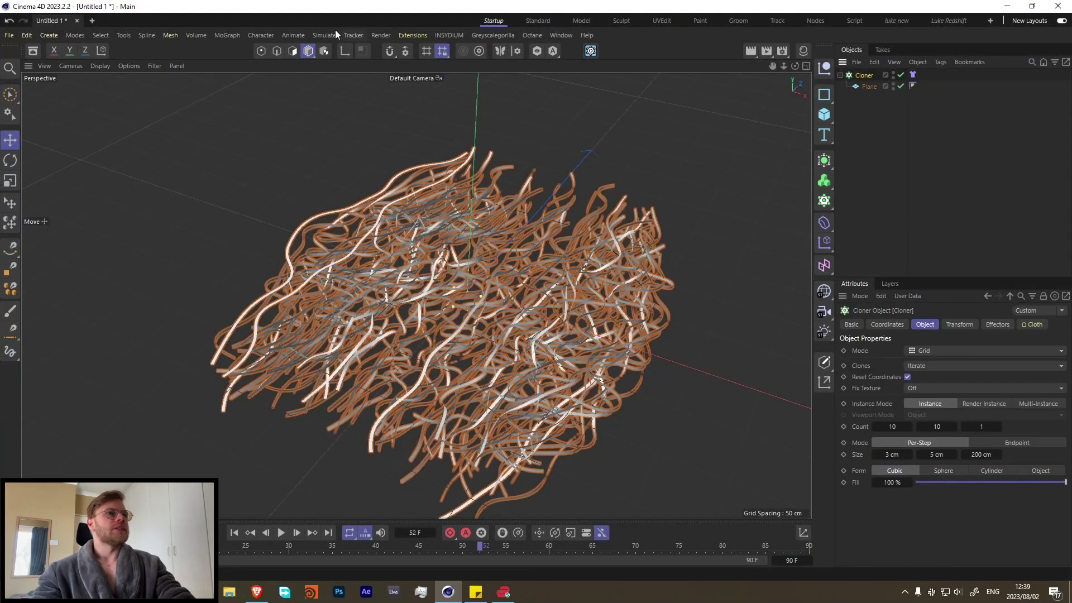
- Add a Turbulence force and raise its Scale to 16.6 %
click(316, 35)
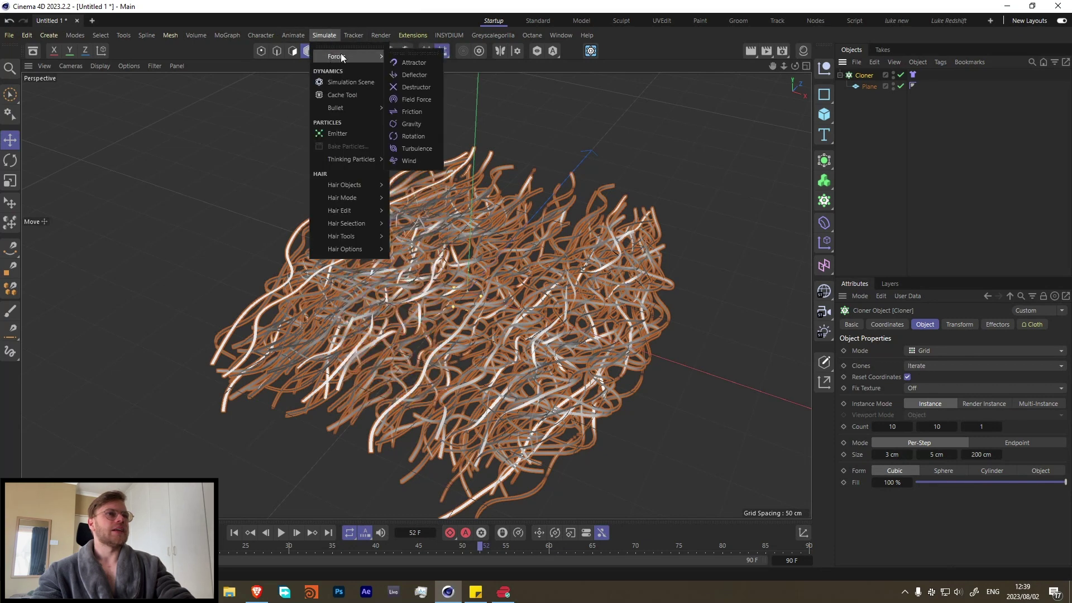
click(485, 35)
mouse_move(332, 55)
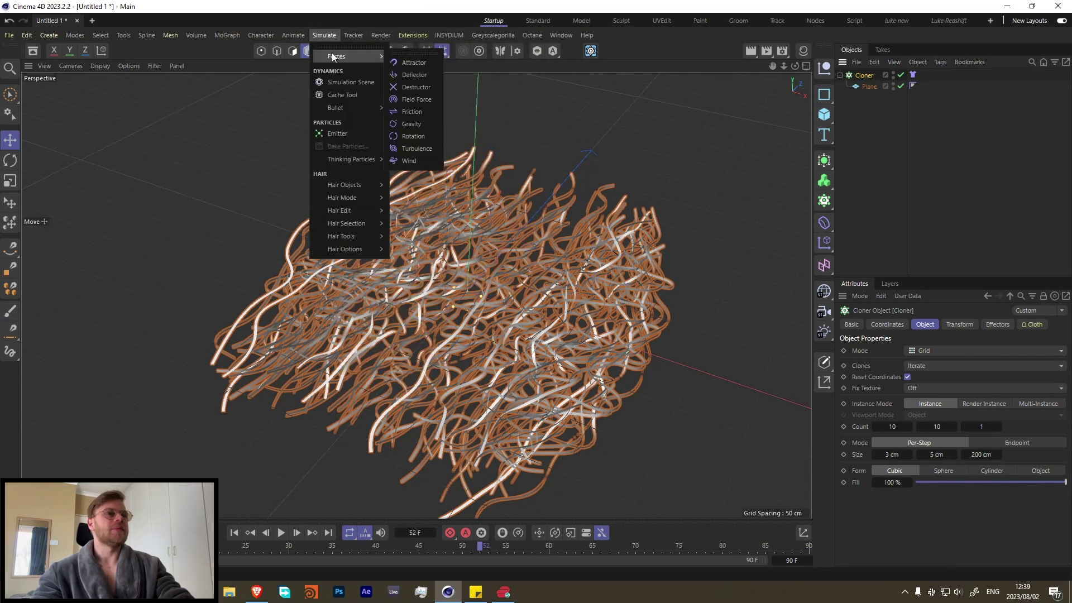
click(417, 148)
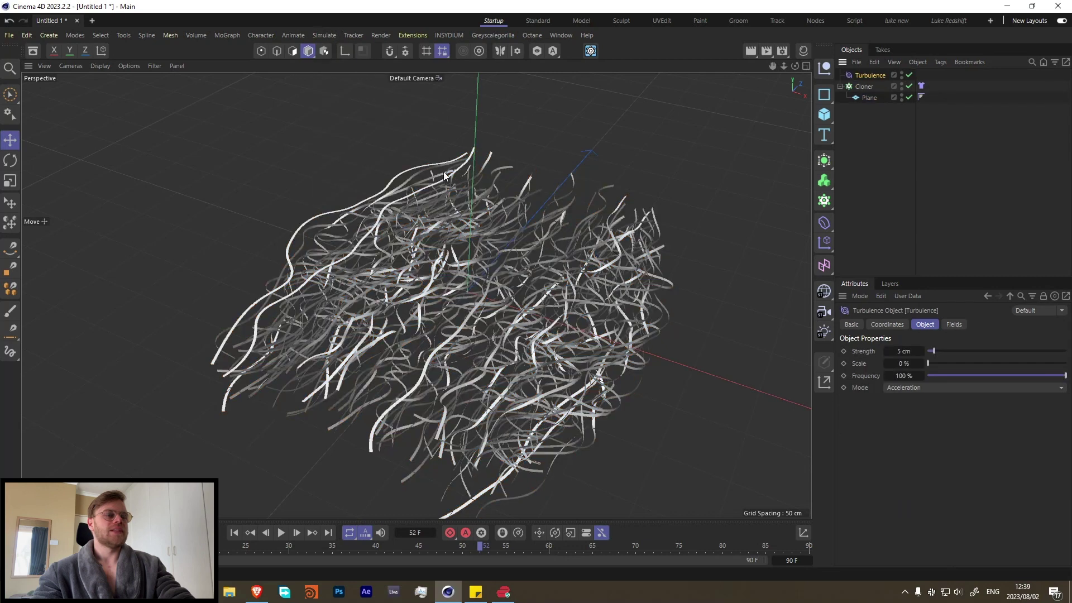
drag(936, 364, 951, 363)
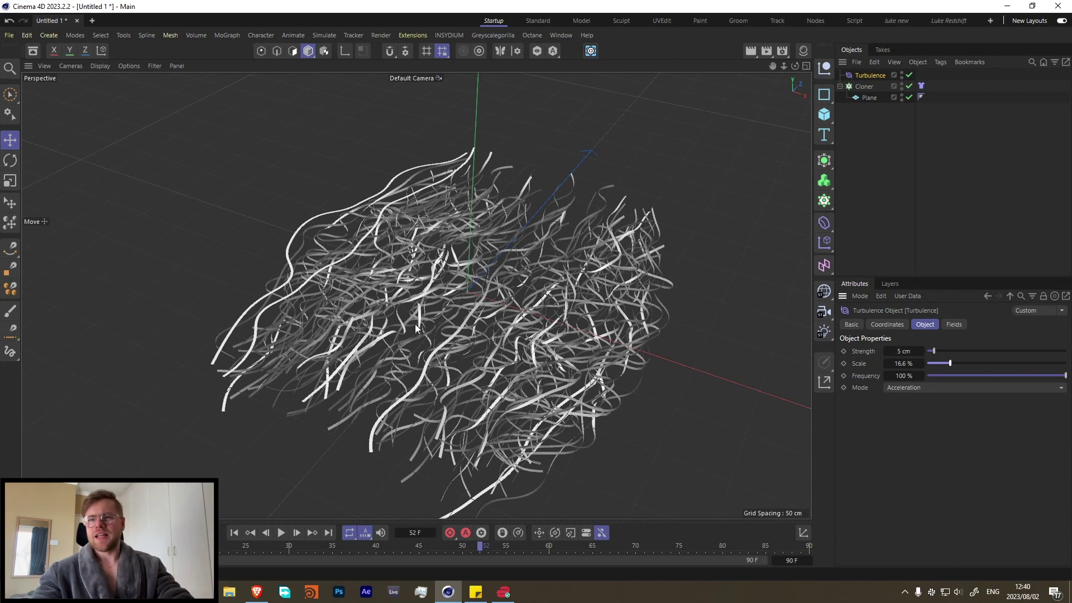
- Add a Rotation force to the scene alongside the Turbulence
click(881, 132)
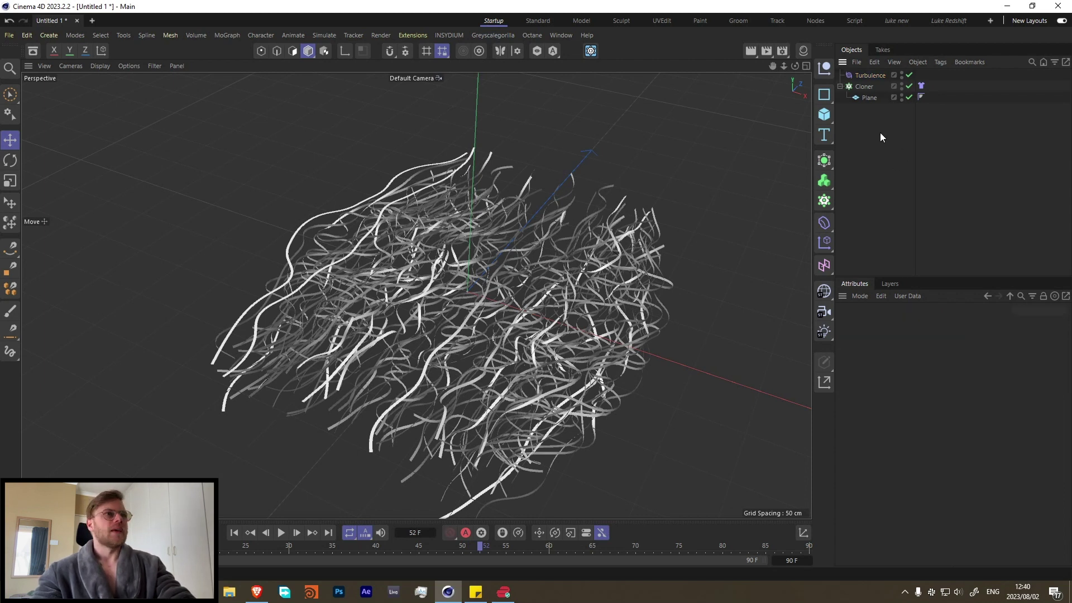
click(324, 36)
mouse_move(346, 57)
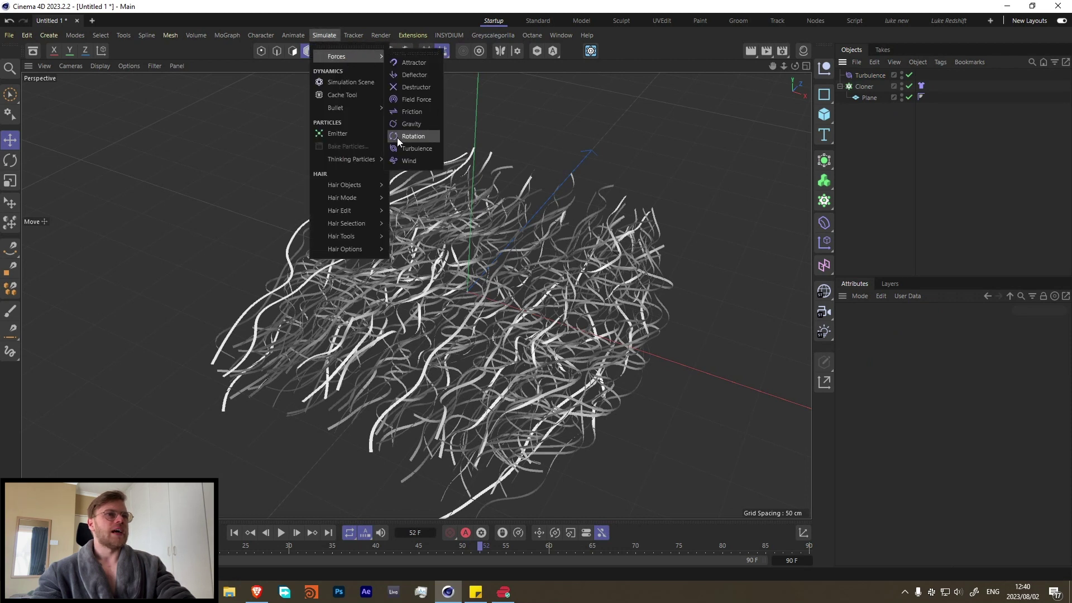
click(413, 137)
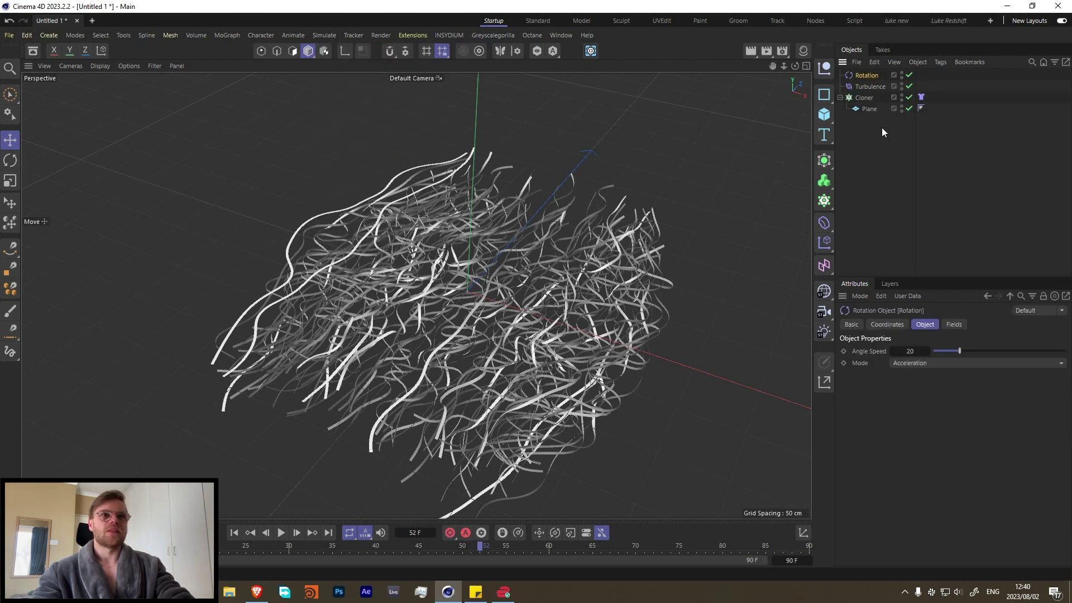
click(10, 96)
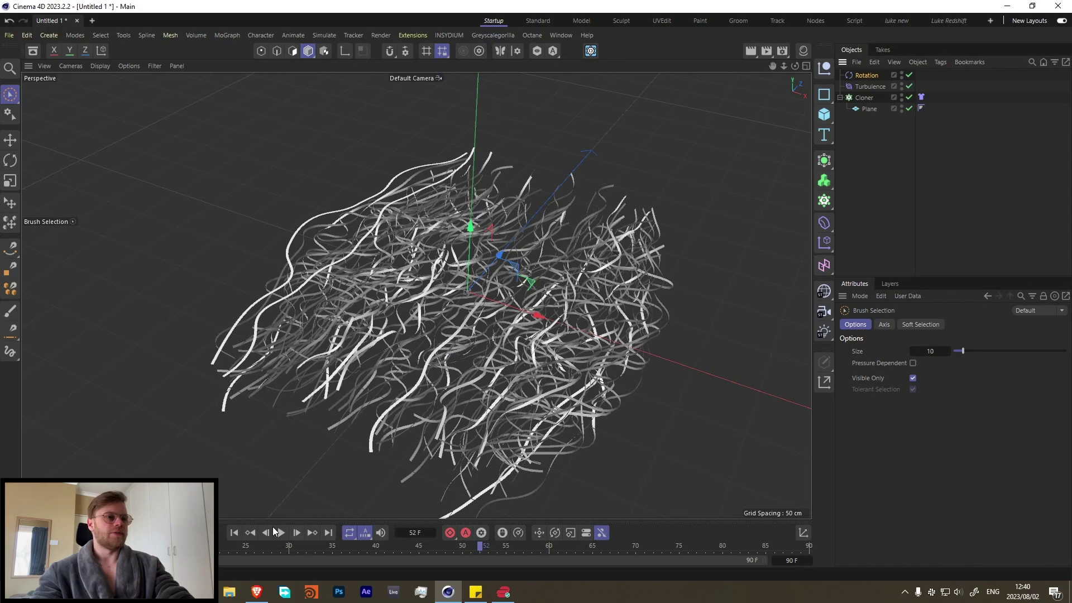
- Replay the simulation with both forces, rewind, and rotate the ribbon stack about 95°
click(234, 533)
click(281, 533)
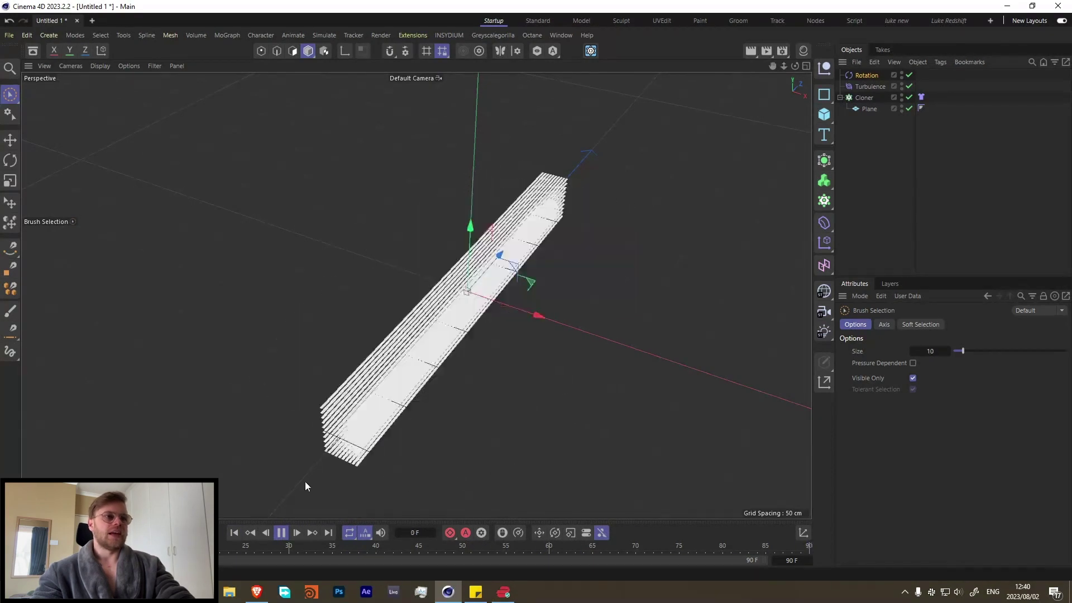
click(280, 533)
click(235, 533)
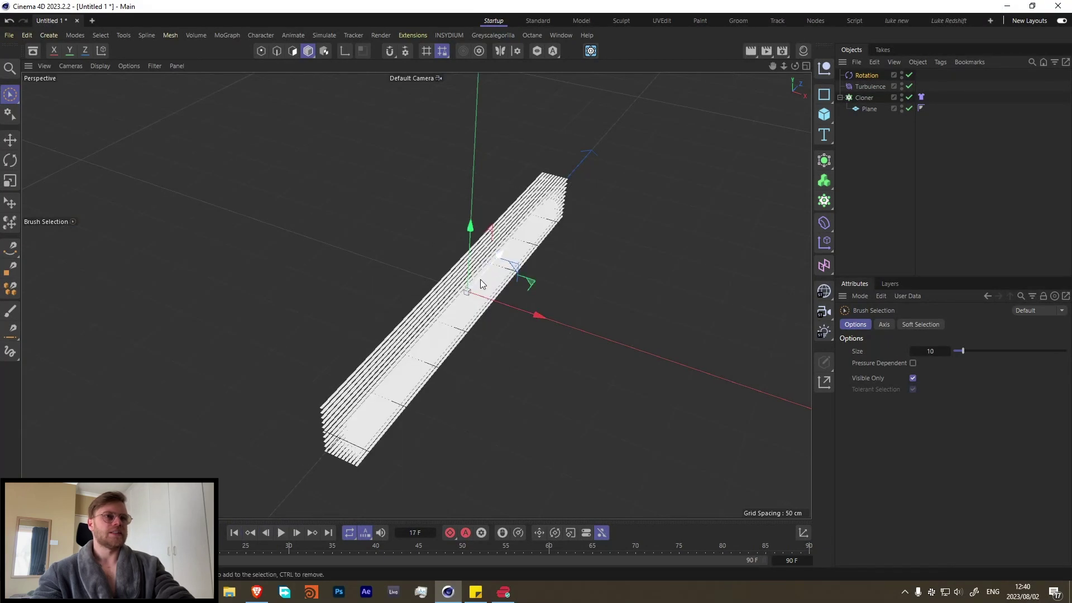
key(r)
drag(459, 263, 453, 333)
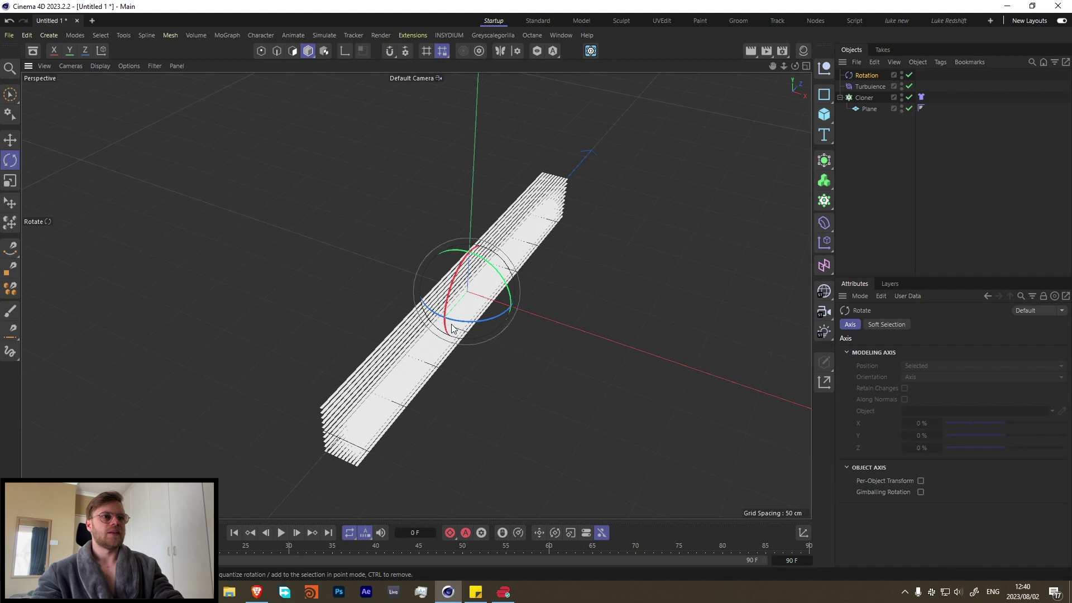
- Clear the selection, tilt the view and turn the ribbon stack toward horizontal
click(913, 159)
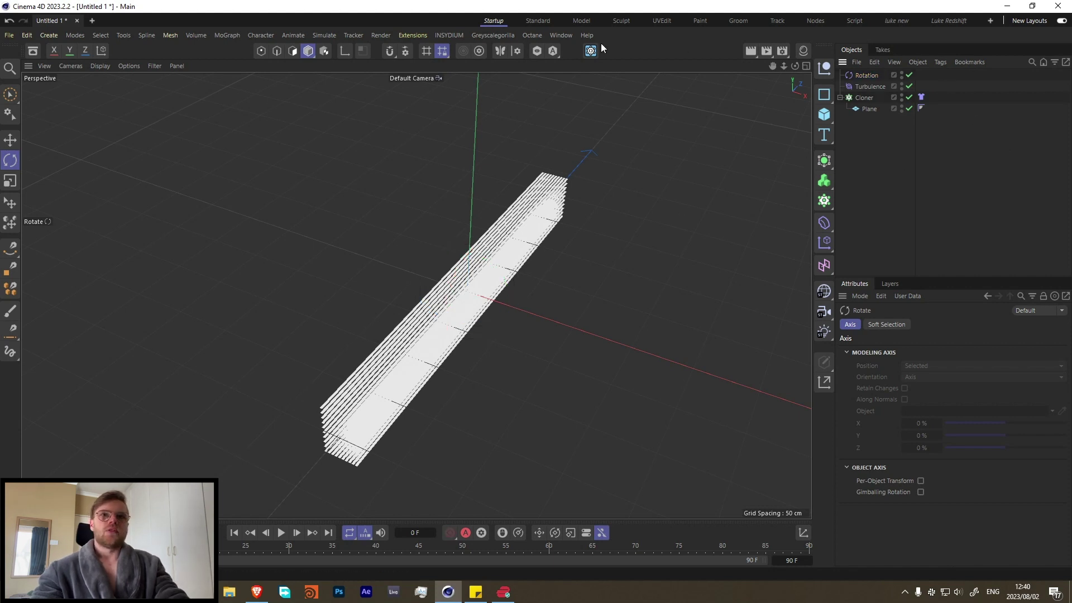
drag(466, 355, 422, 231)
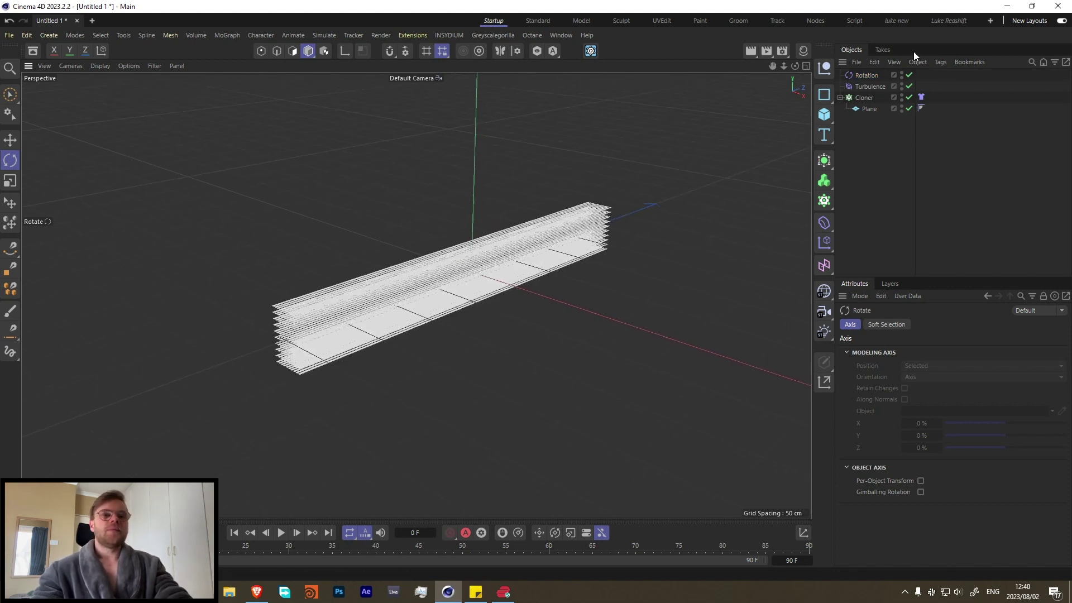
drag(912, 75, 910, 108)
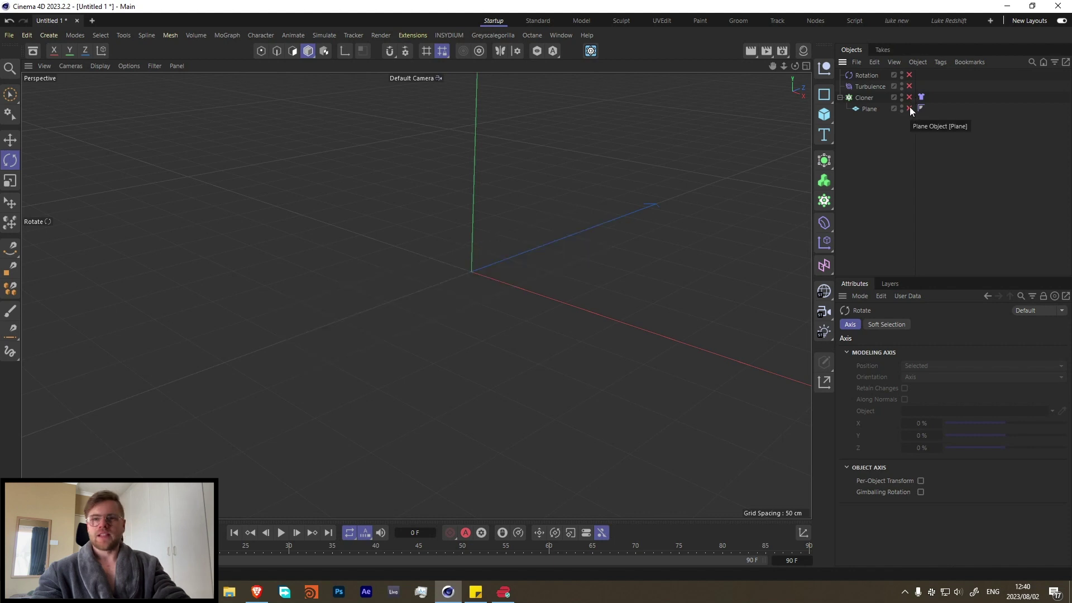
click(824, 93)
- Create a Helix in the XZ plane with 50 cm start and end radii
click(853, 134)
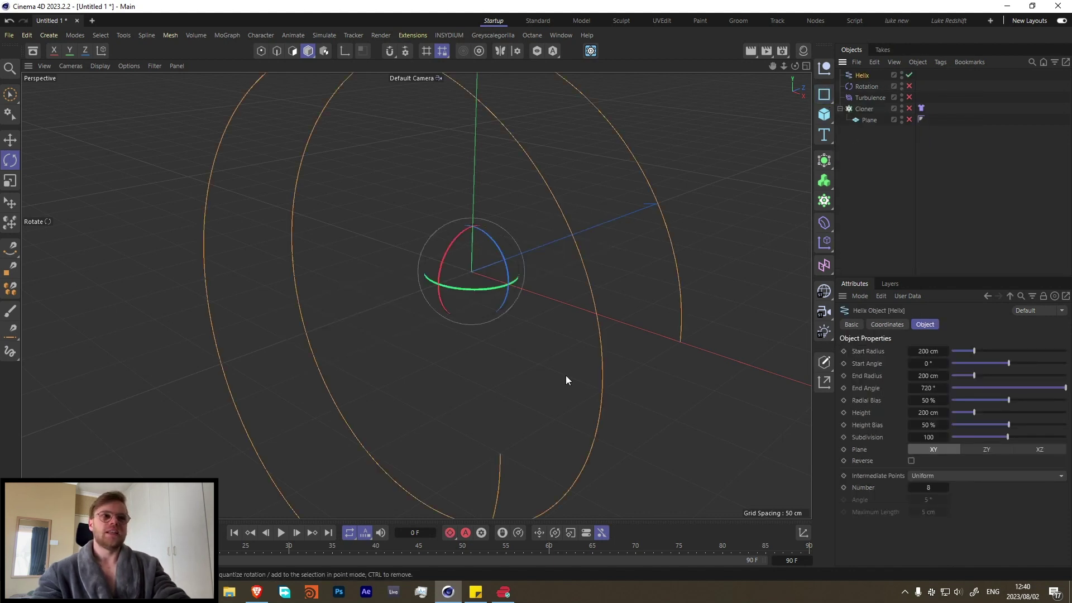
click(967, 451)
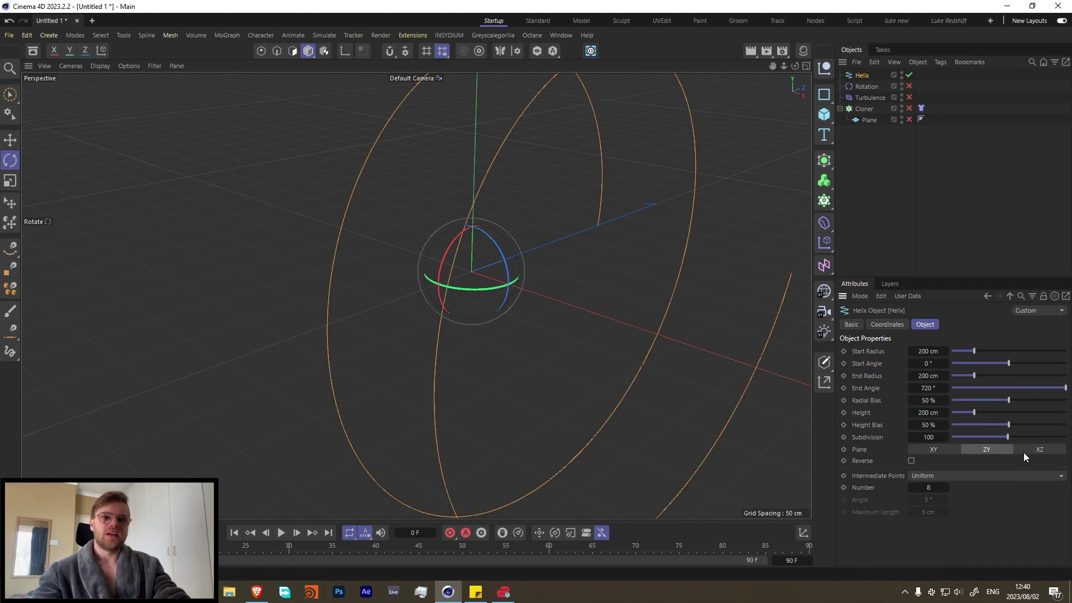
click(1027, 451)
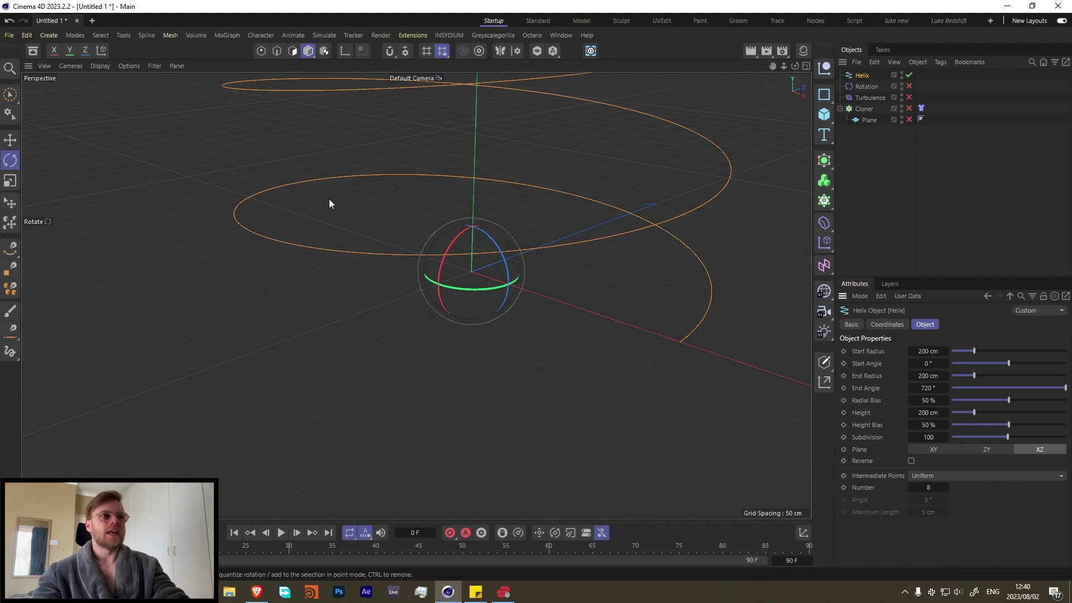
click(930, 350)
text(50)
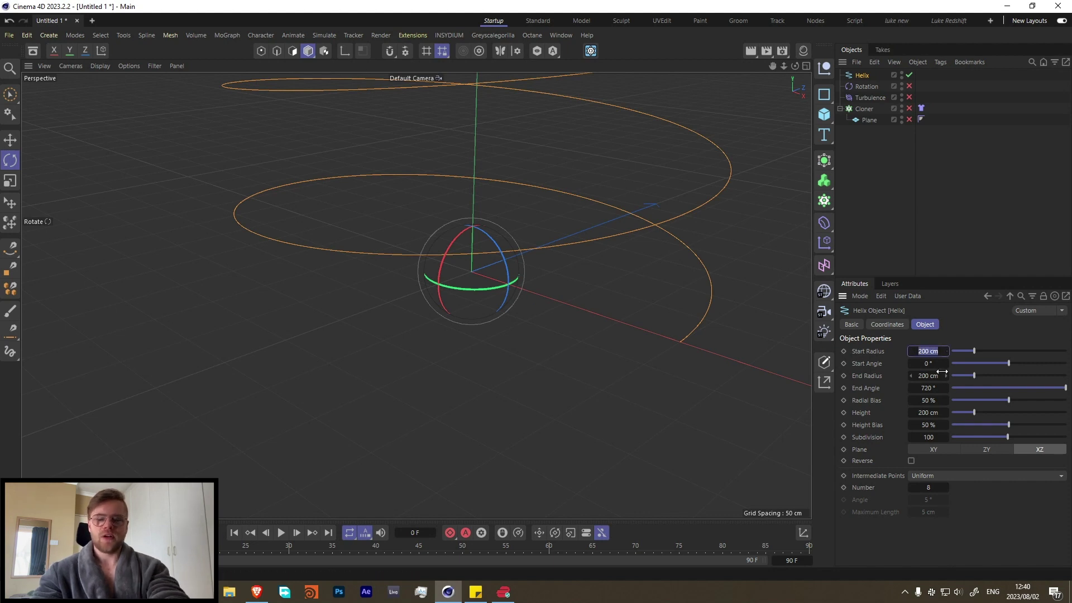
click(928, 376)
text(50)
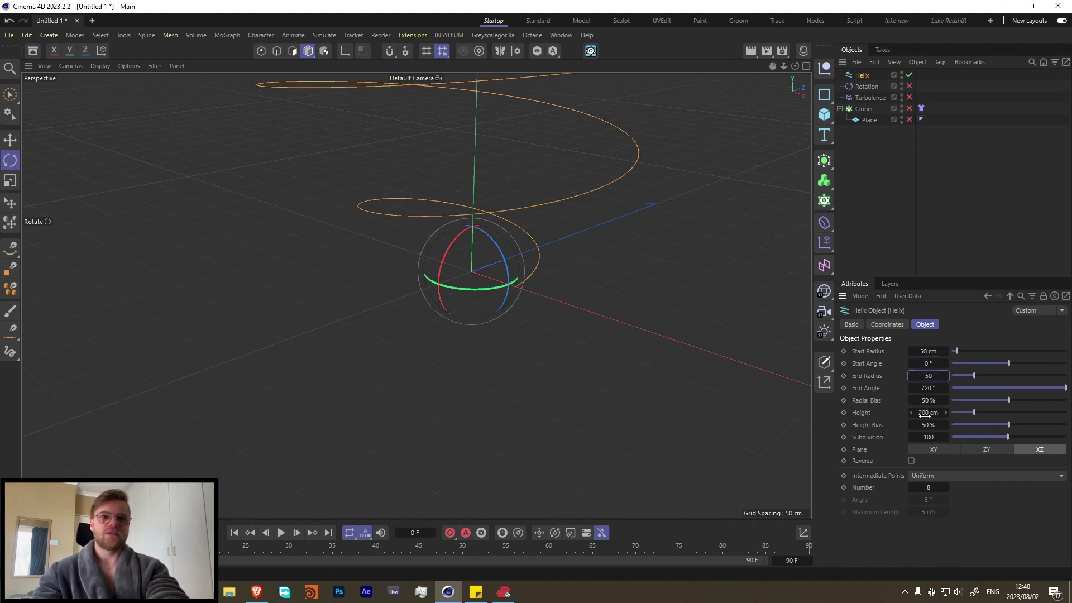
key(Tab)
- Lower the helix about 90 cm and keyframe its Start Radius and Height
click(880, 169)
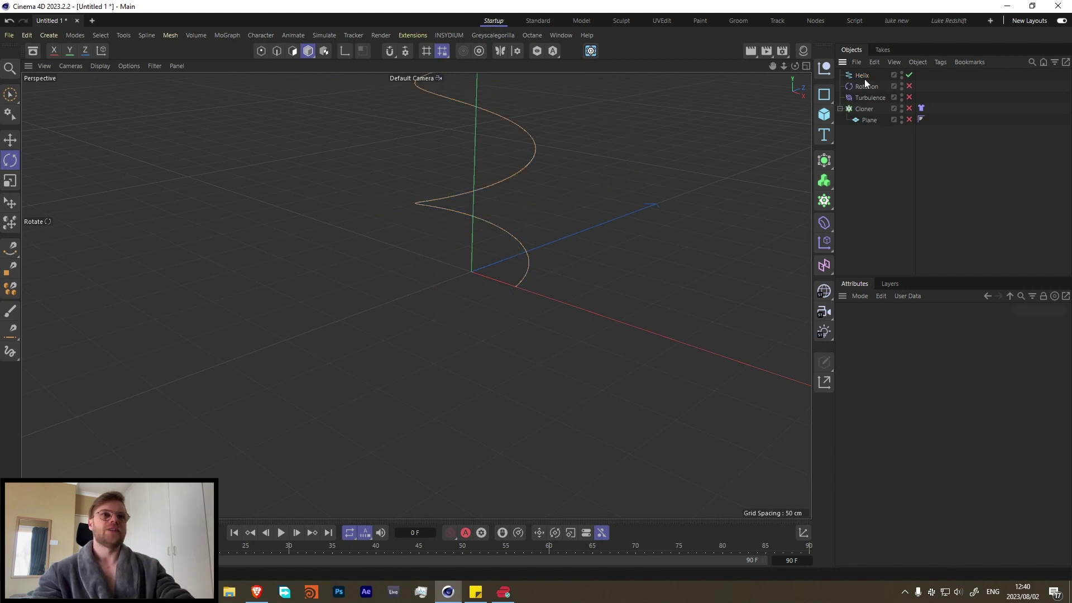
click(864, 76)
key(e)
alt+drag(494, 223, 547, 246)
click(859, 76)
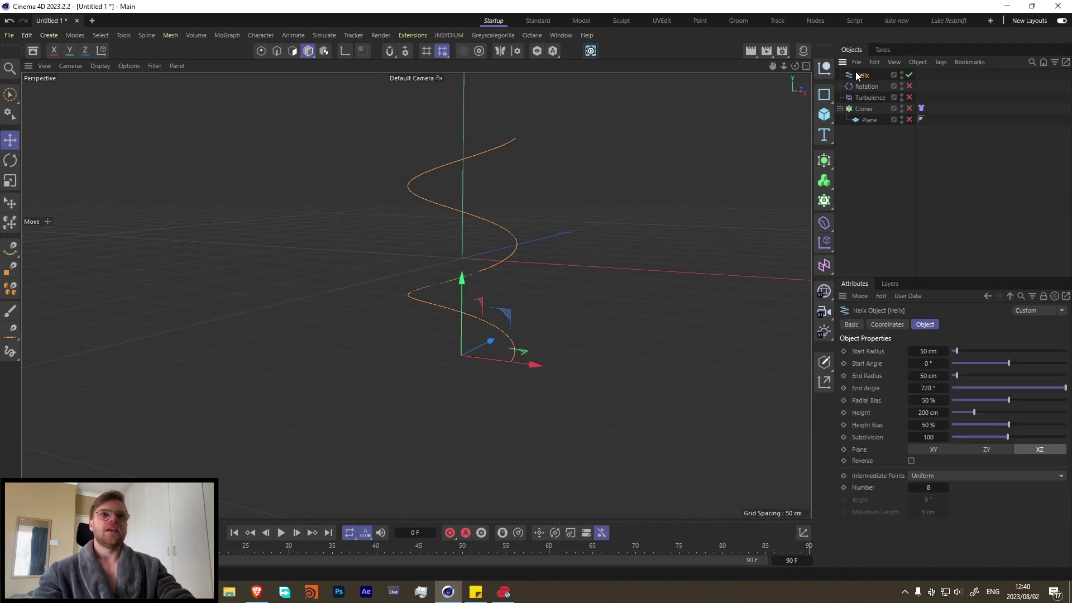
click(844, 350)
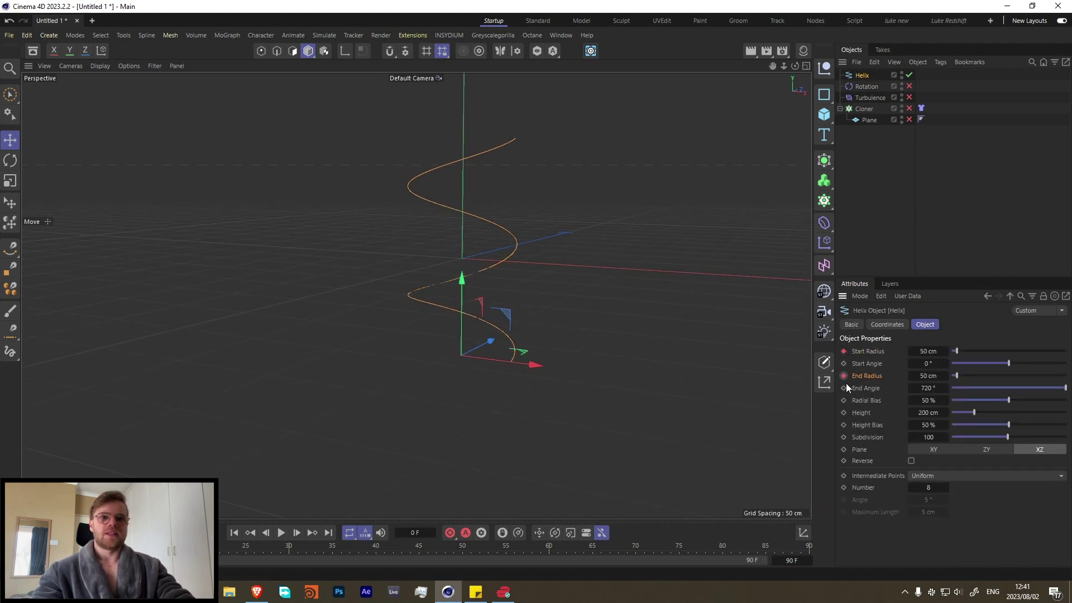
click(844, 413)
- Set the timeline's end frame to 270
click(792, 560)
text(270)
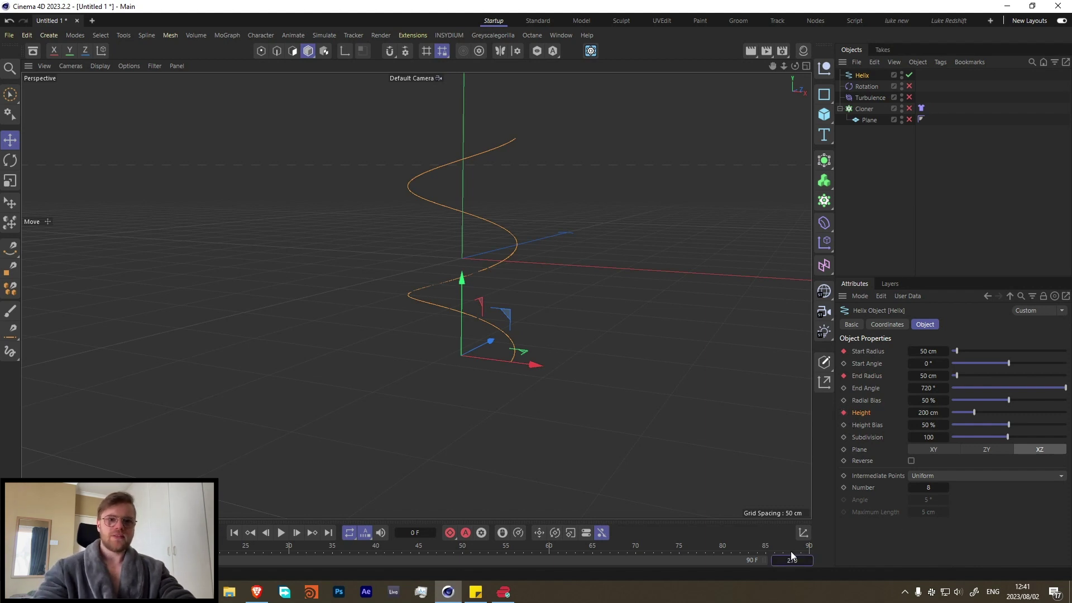
key(Return)
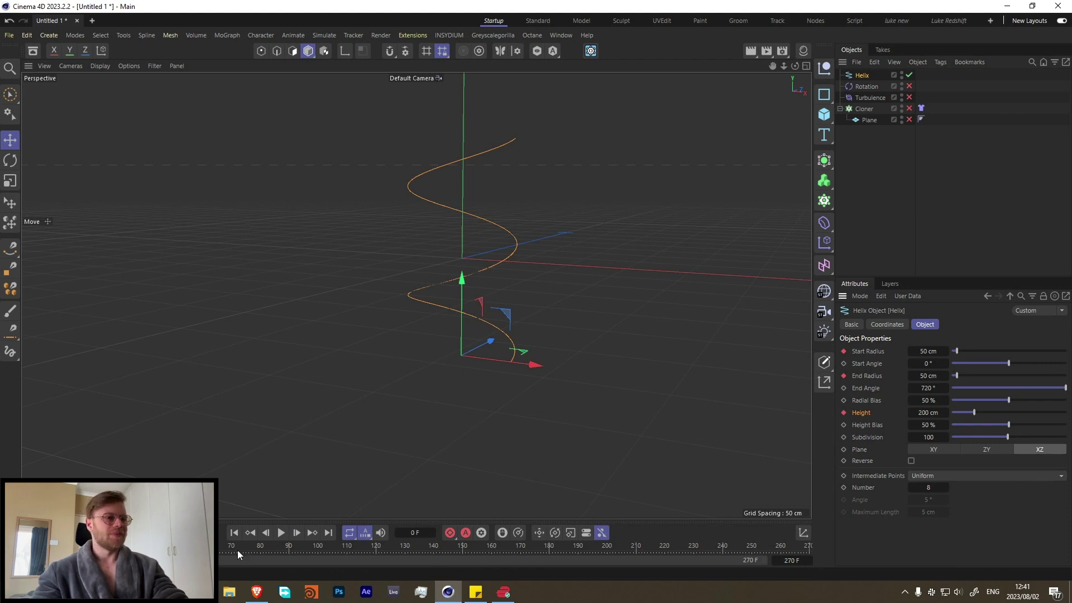
- At frame 90, set the Helix start radius to 150 cm and height to 56 cm, and keyframe both
click(290, 549)
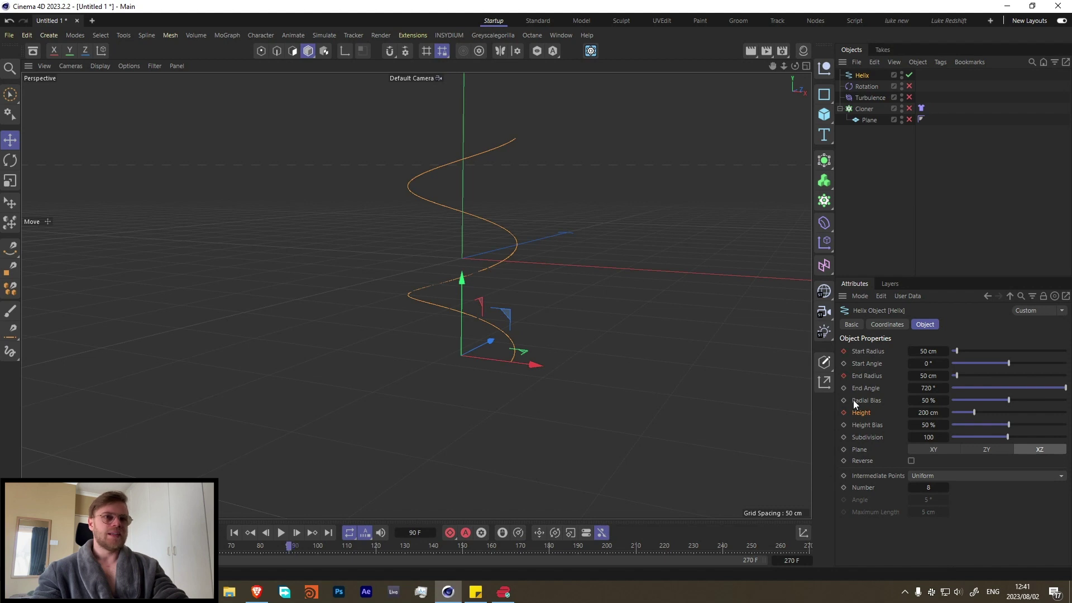
drag(977, 411, 960, 413)
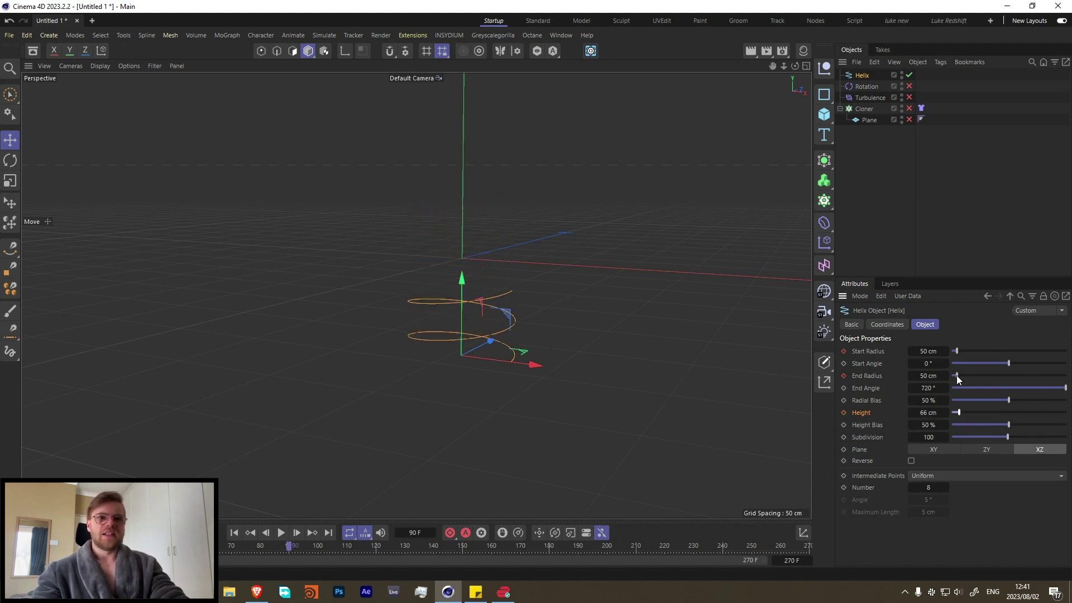
key(ctrl+z)
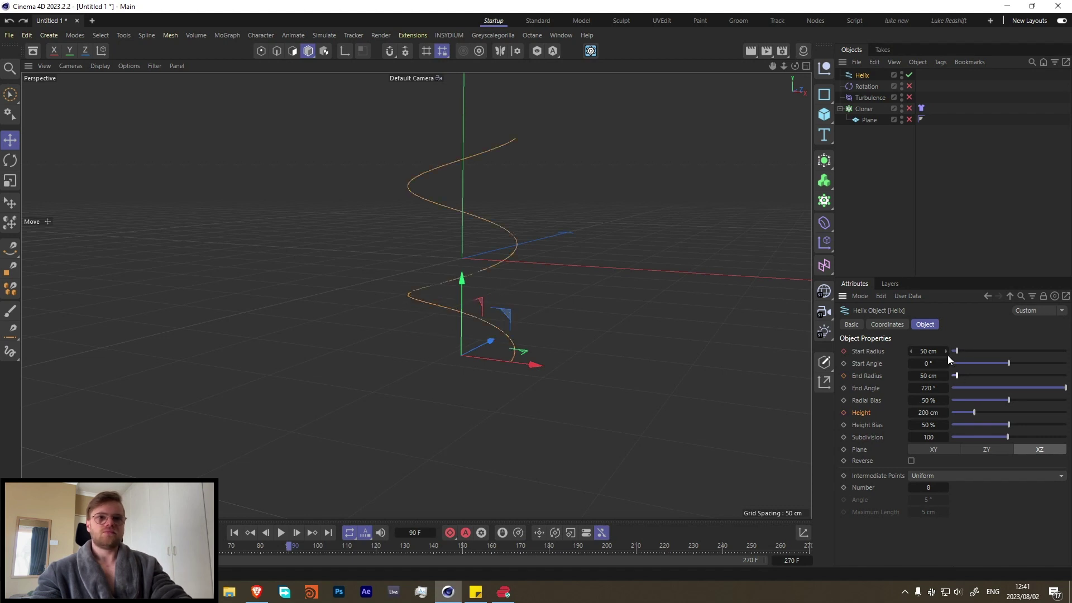
drag(958, 352, 970, 349)
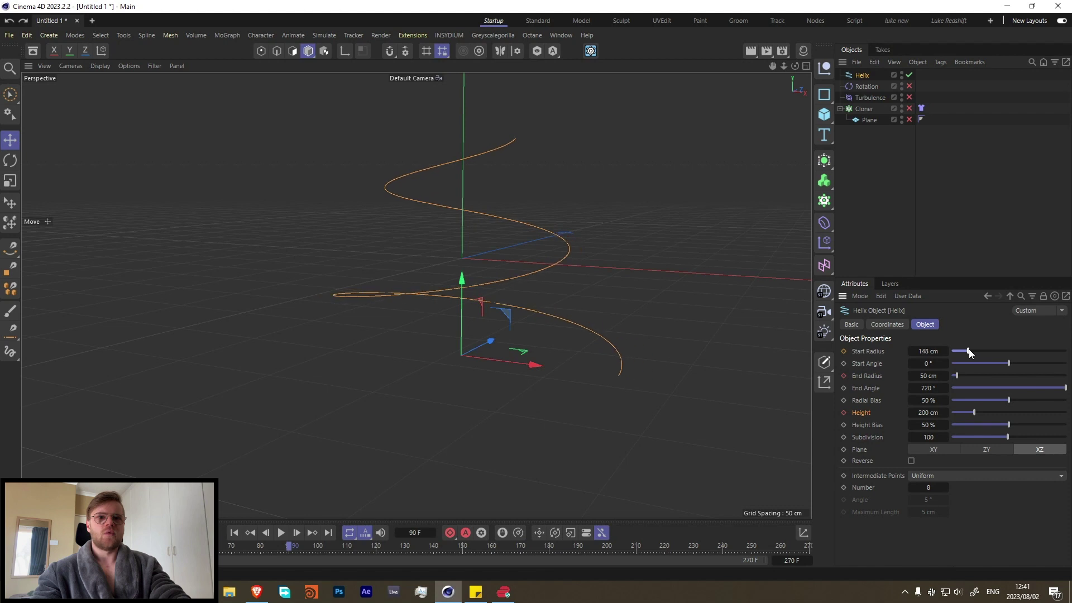
click(932, 352)
text(150)
key(Return)
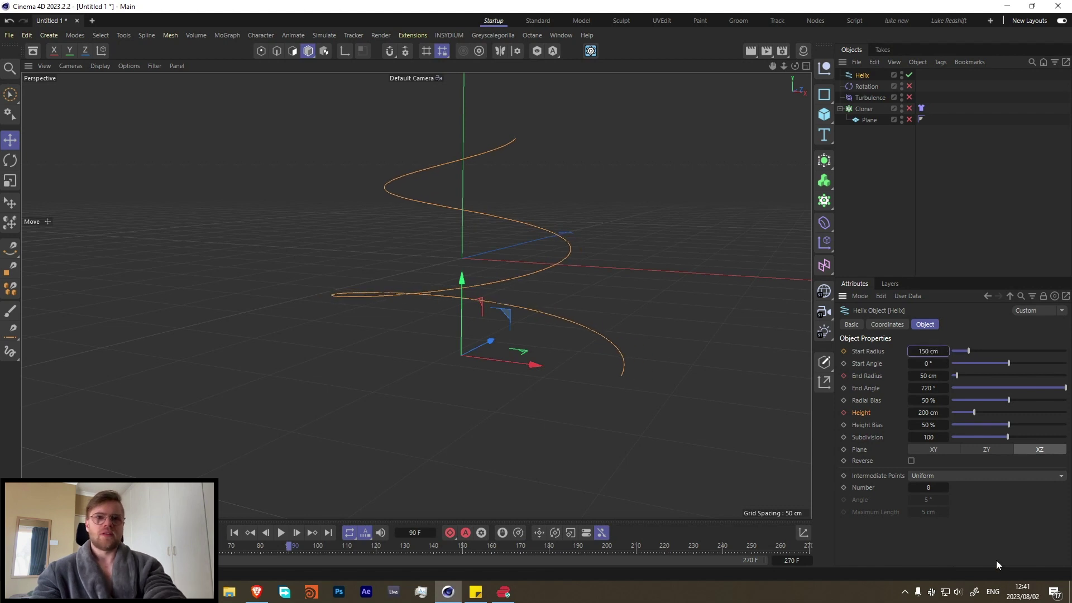
drag(973, 411, 959, 412)
click(844, 412)
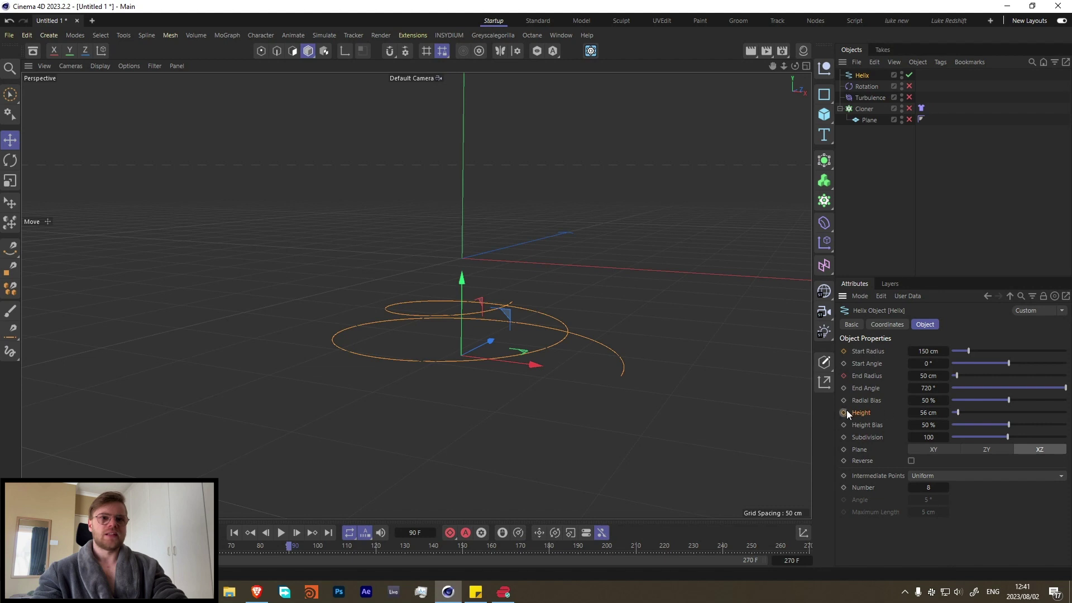
click(844, 351)
- At frame 180, key the height at 206 cm, taper the end radius to 0 cm, then flatten the helix
click(549, 549)
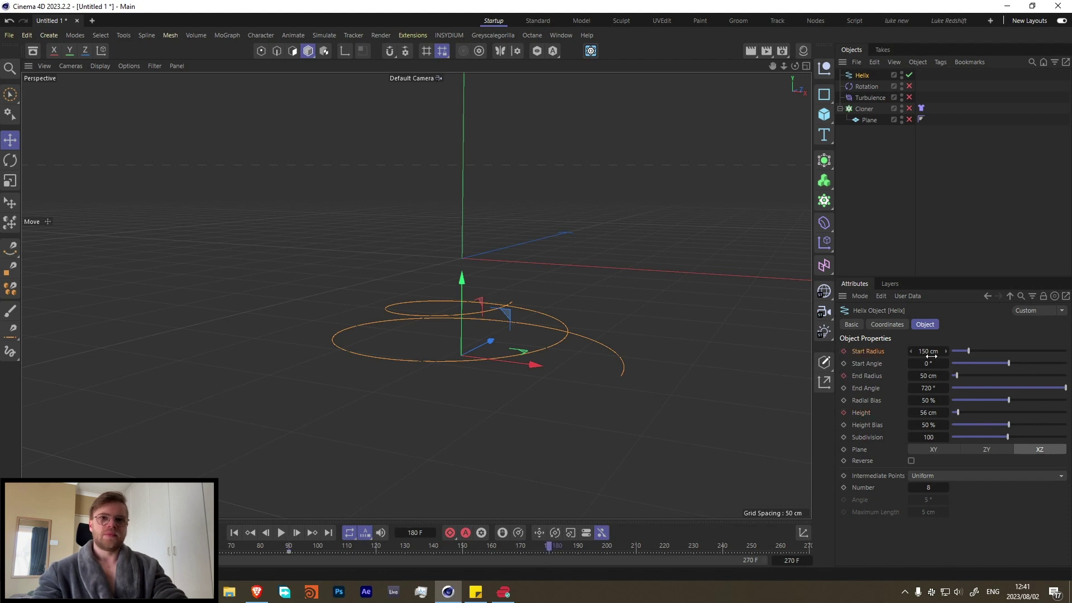
drag(960, 412, 976, 412)
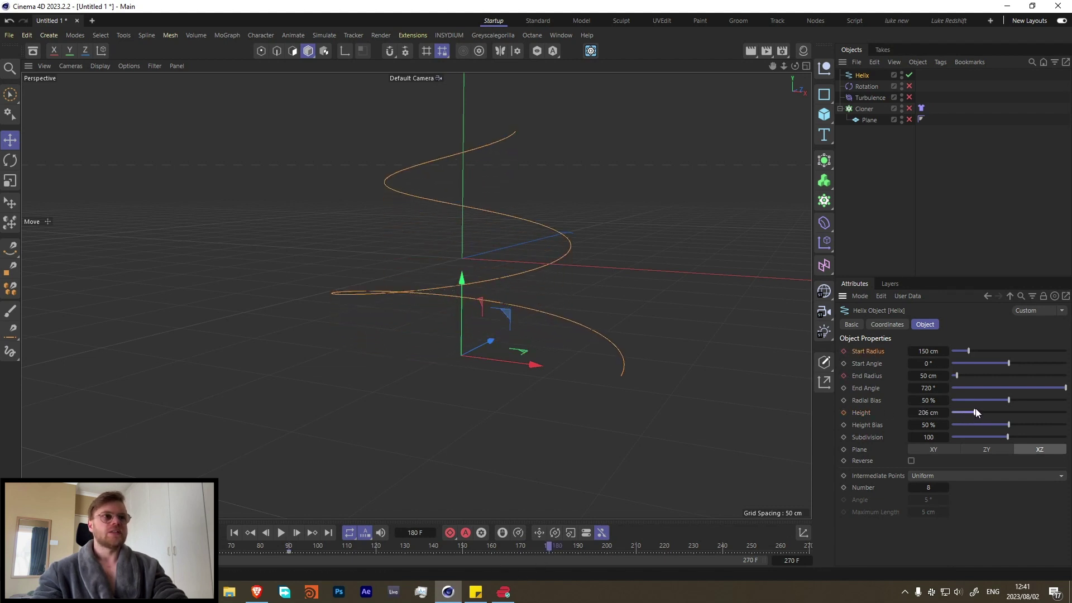
drag(960, 377, 952, 378)
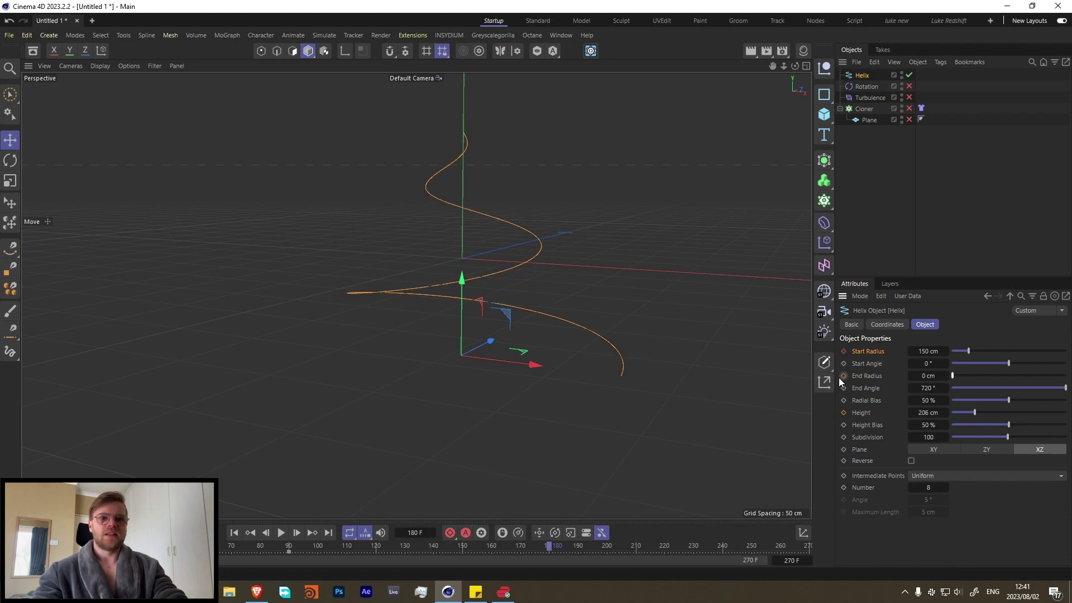
click(845, 413)
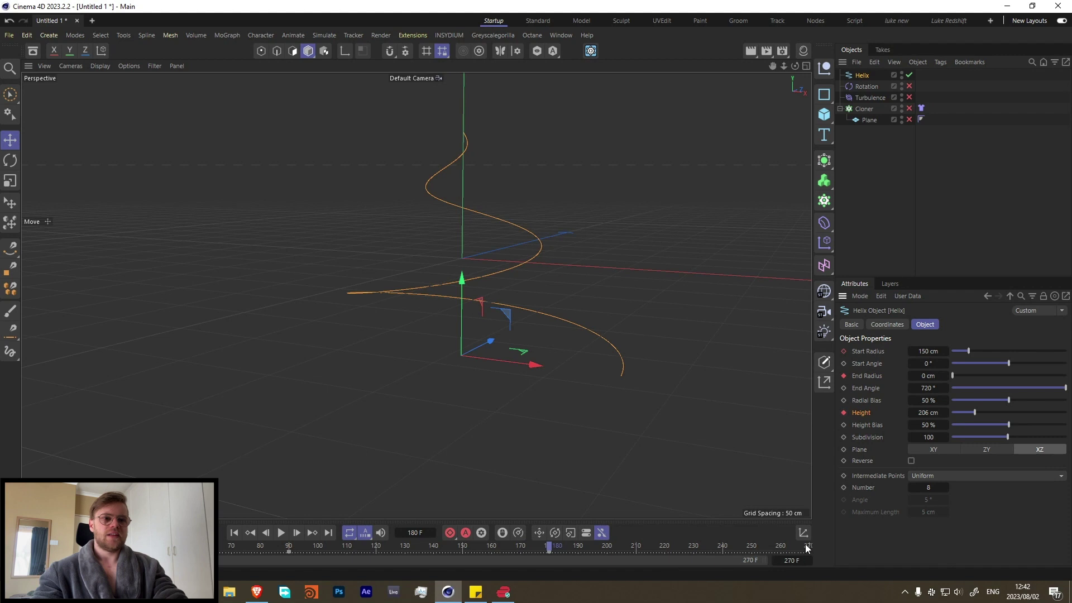
drag(973, 412, 844, 412)
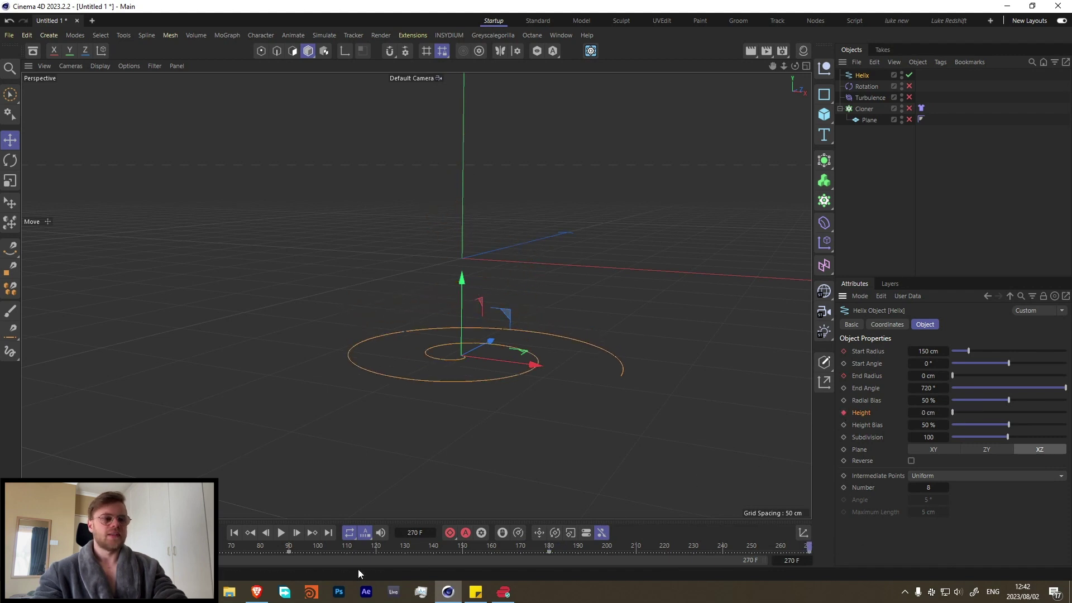
- Preview the helix animation playback, then reselect the Helix object
click(282, 534)
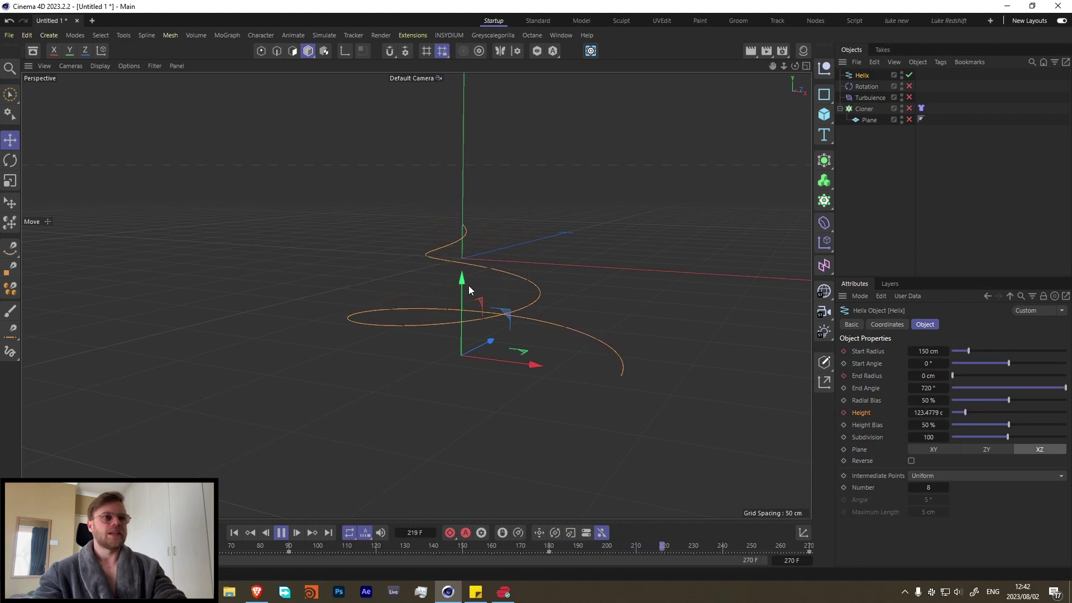
click(281, 535)
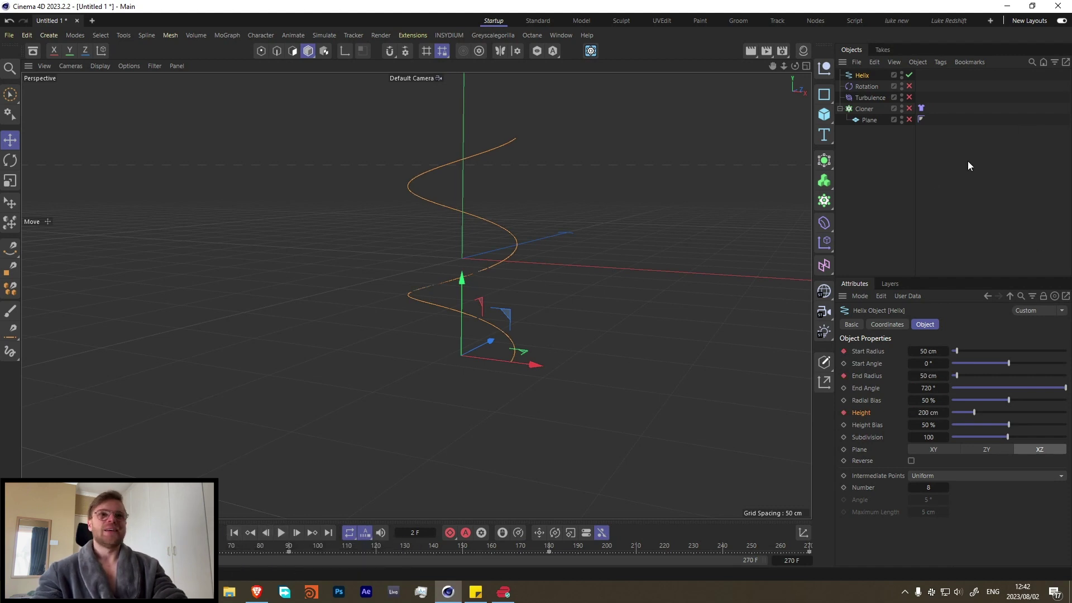
click(911, 178)
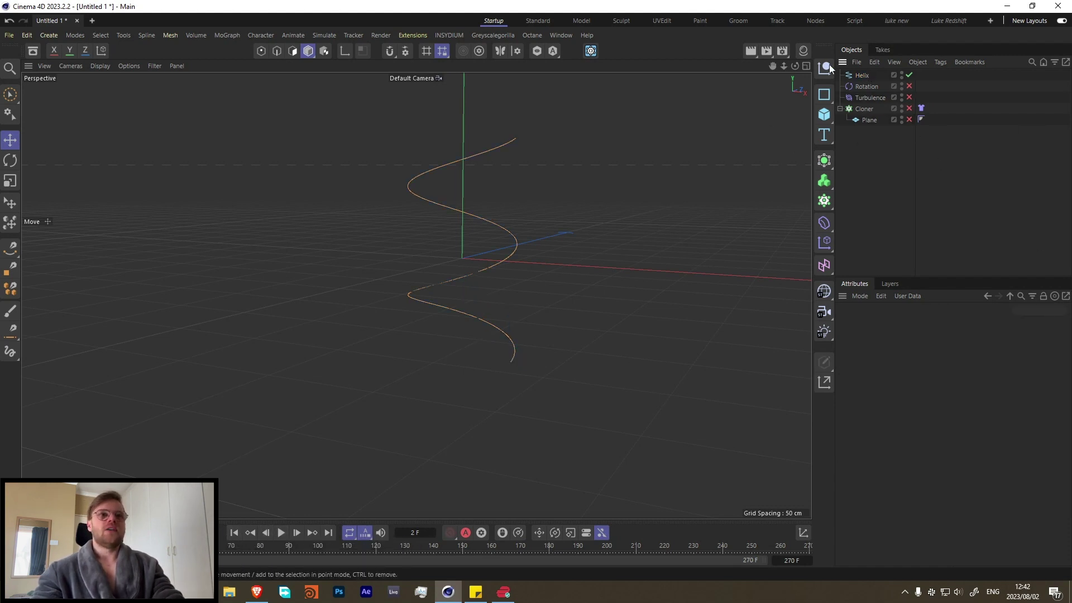
click(869, 76)
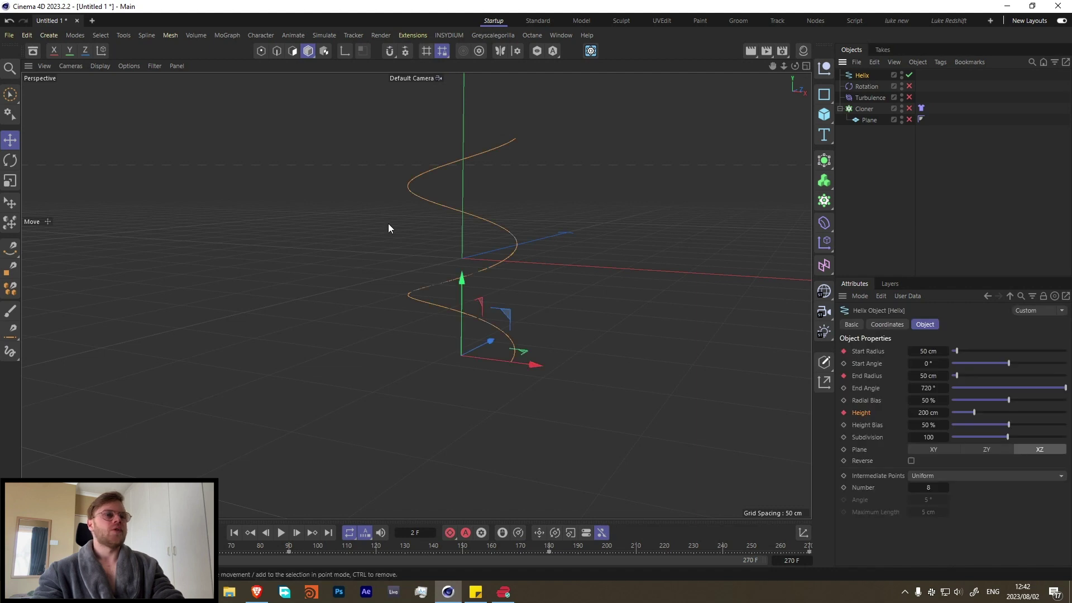
- Add a Field Force that uses the Helix spline as its field, with Distance Mode set to Radius
click(324, 35)
mouse_move(347, 58)
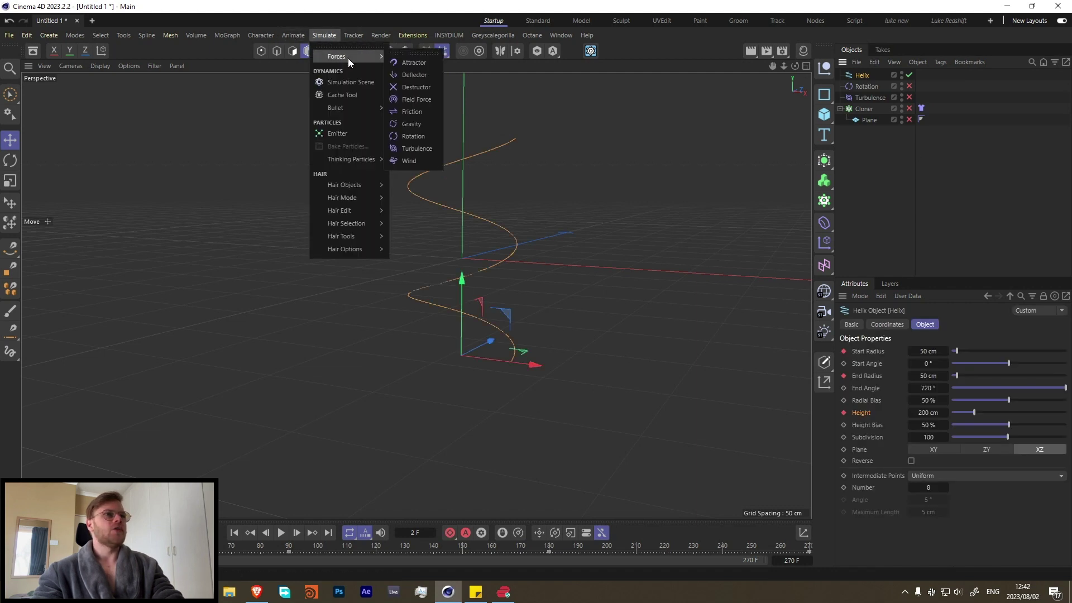
click(415, 99)
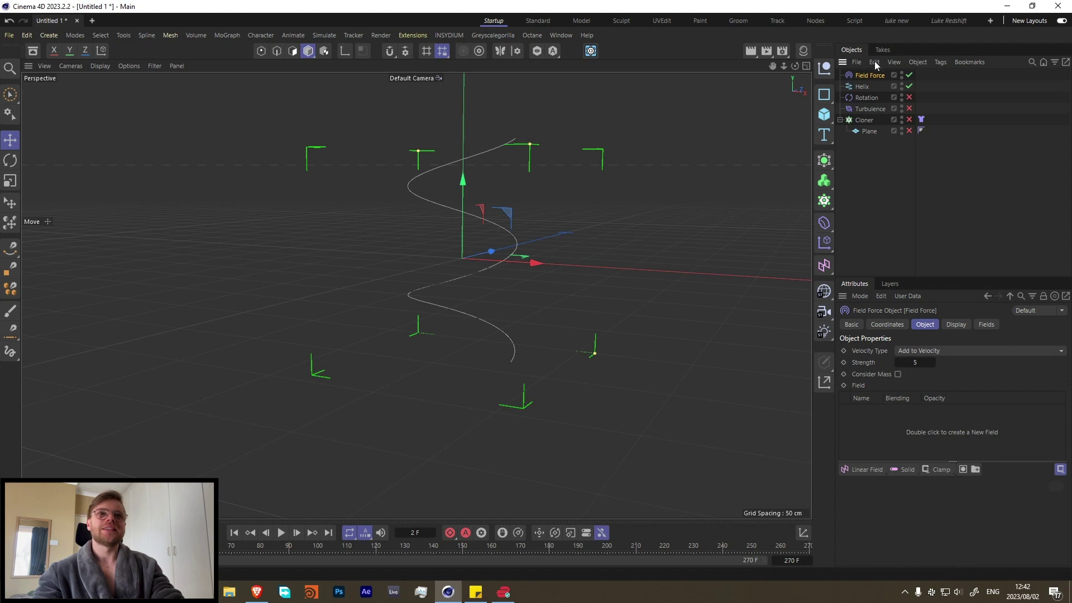
drag(854, 88, 875, 427)
click(881, 416)
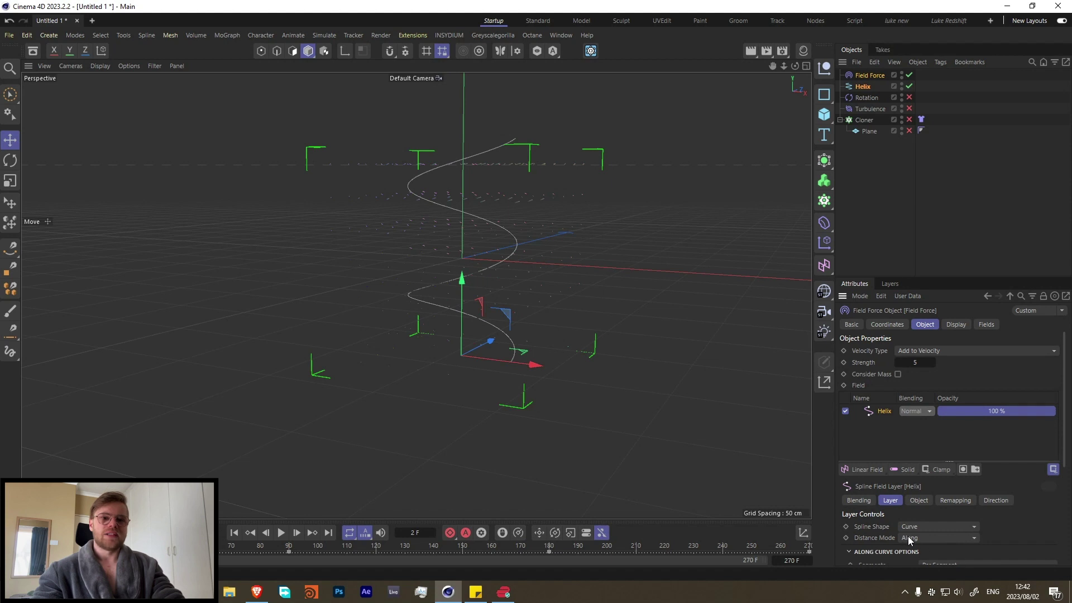
click(909, 539)
click(919, 512)
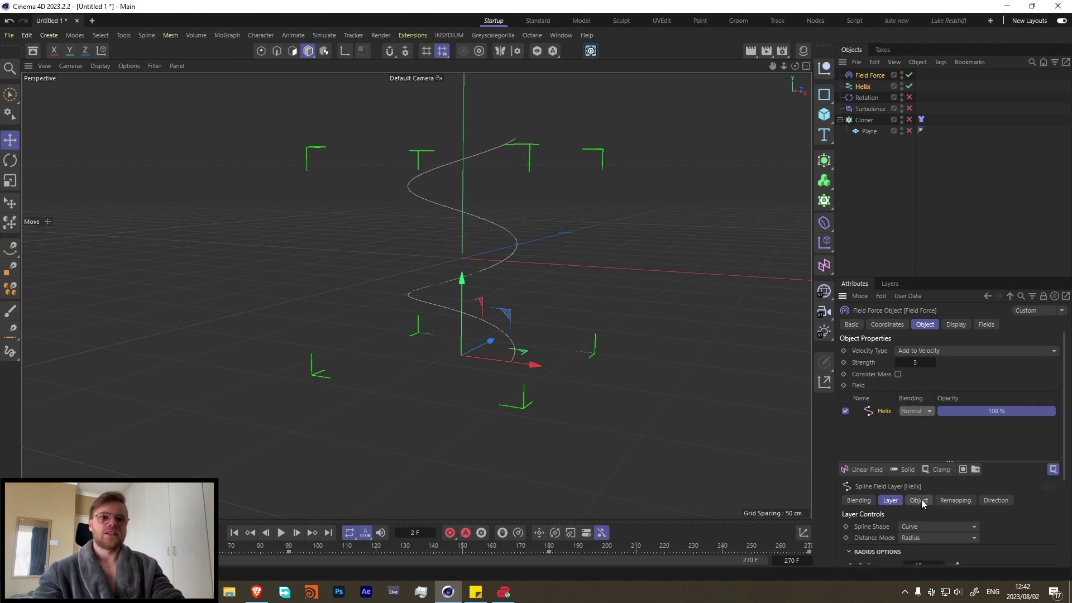
- Set the force strength to 500 and preview the simulation up to frame 42
click(915, 363)
text(500)
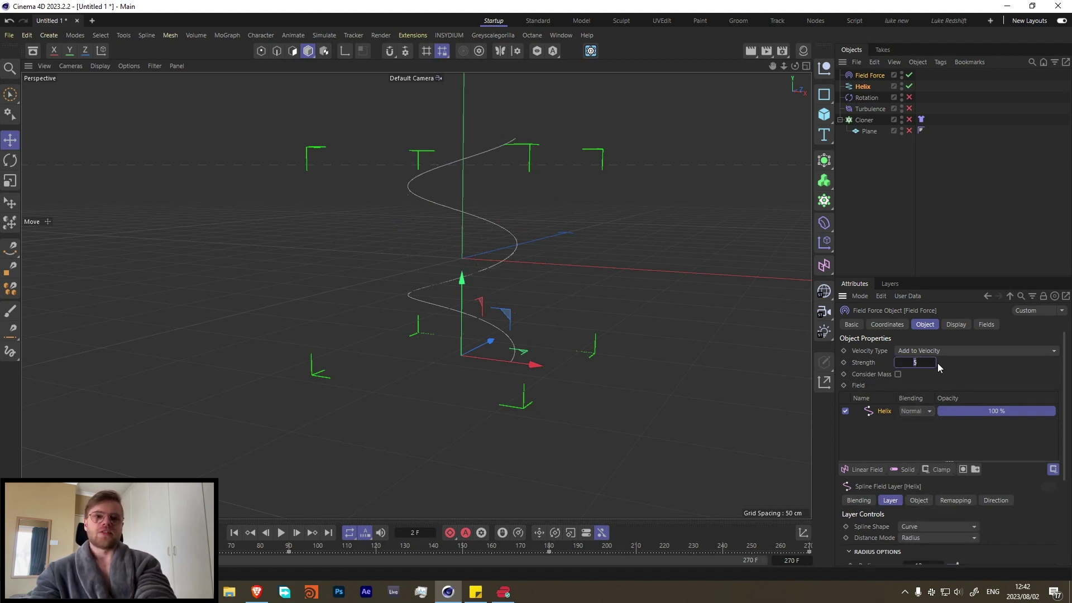
key(Return)
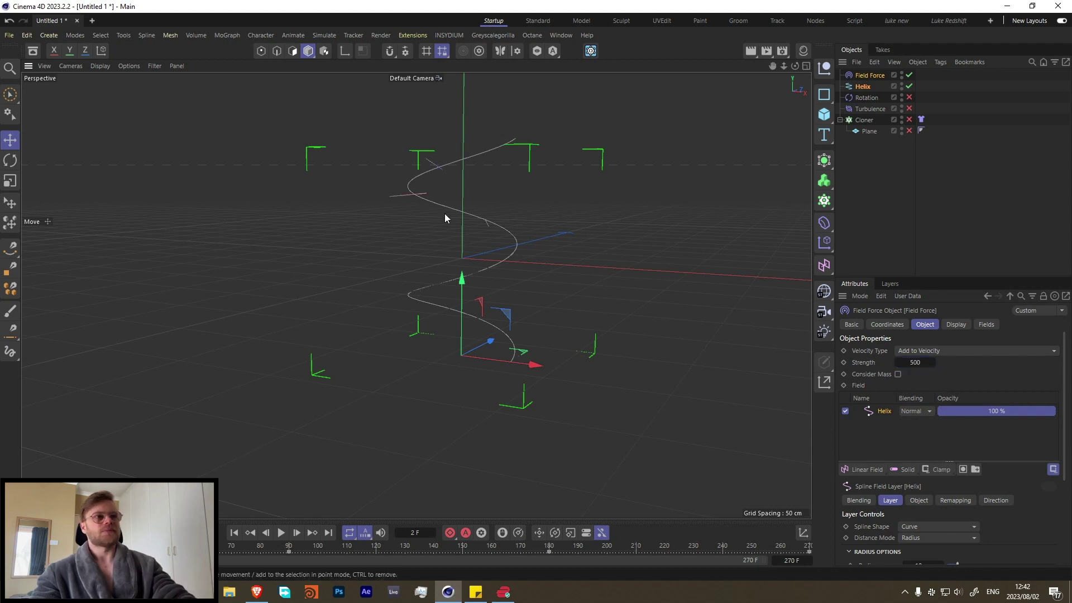
alt+drag(419, 173, 441, 204)
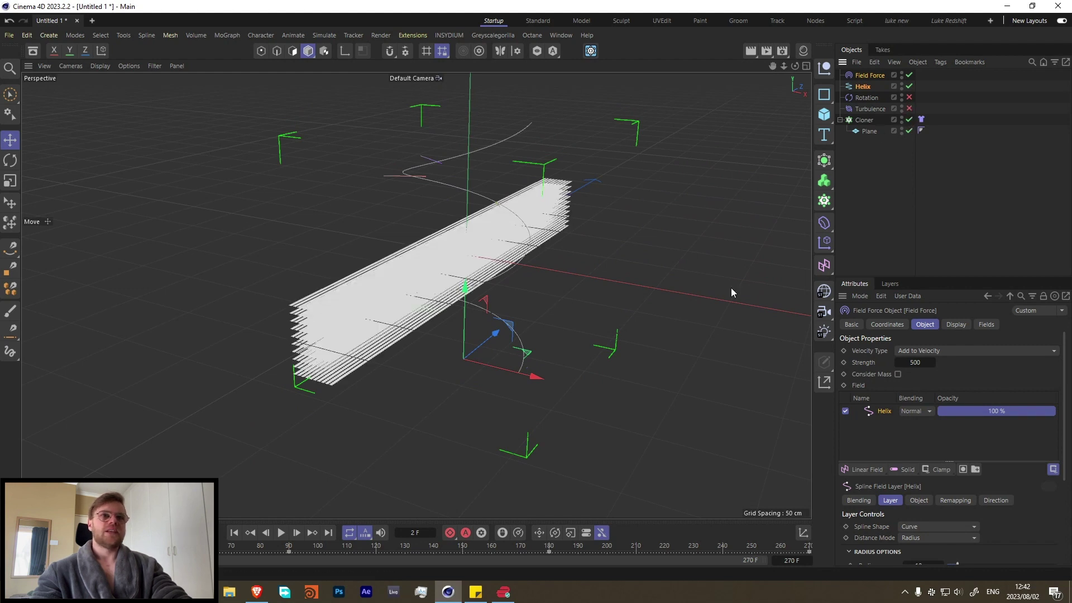
click(234, 533)
click(281, 533)
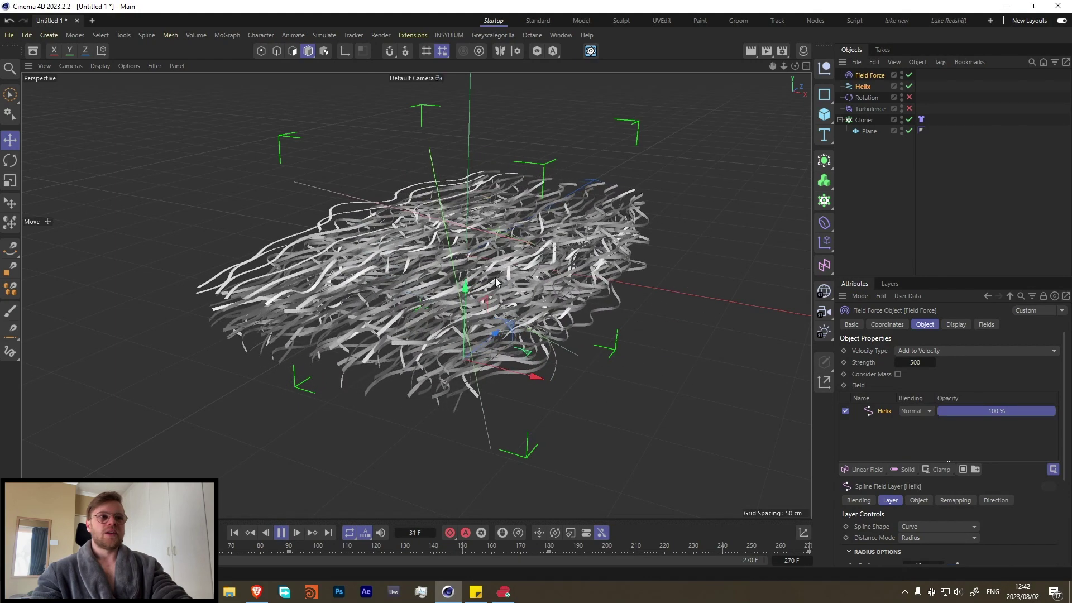
key(F8)
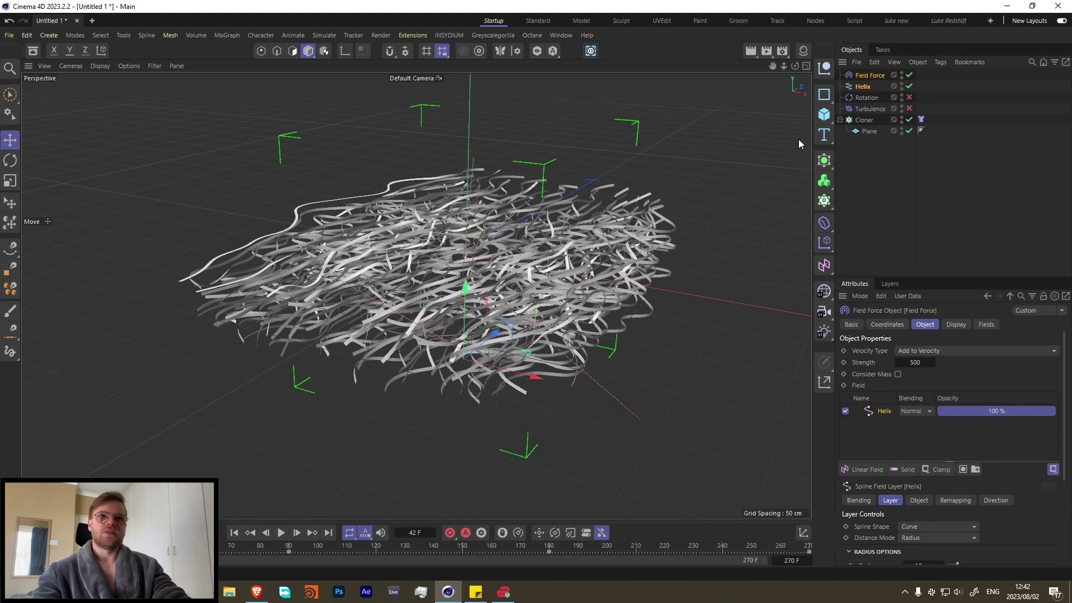
- Set the Helix field radius to 100 cm
click(880, 75)
scroll(870, 536, down, 3)
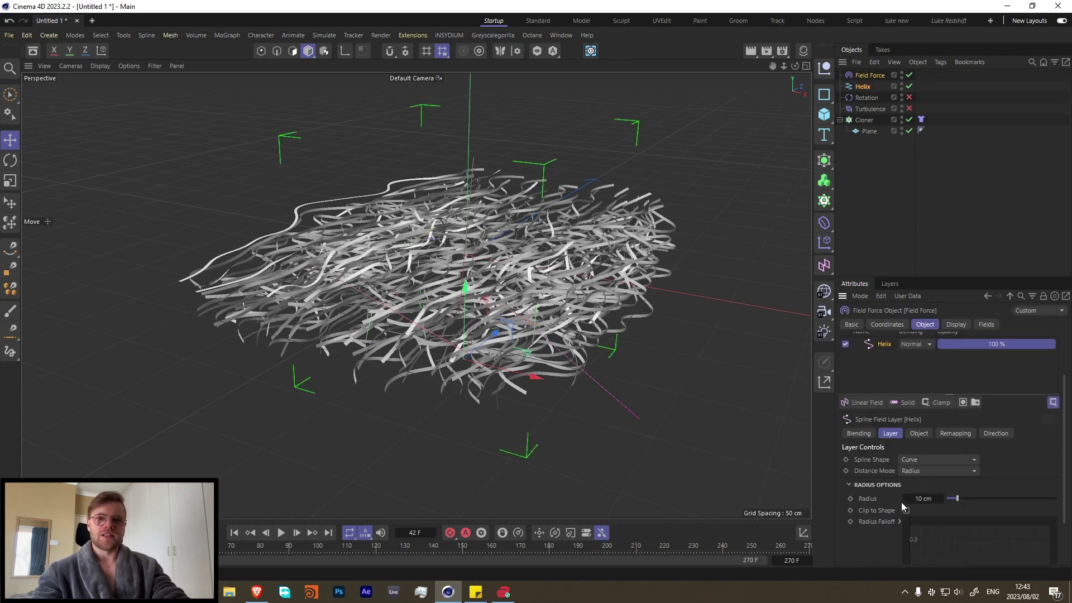
double_click(931, 497)
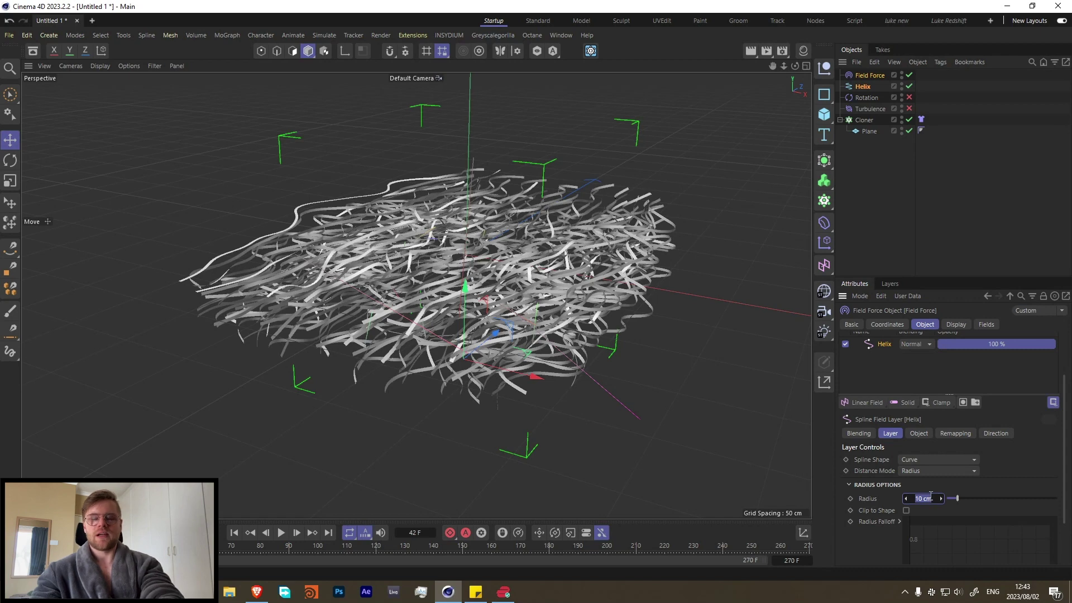
text(100)
key(Return)
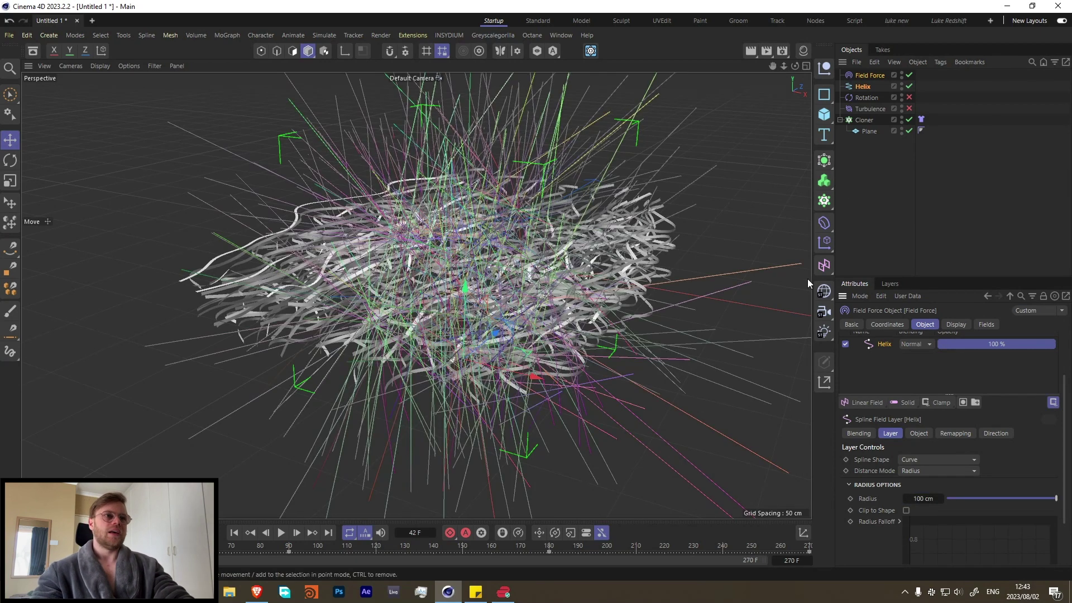
- Hide the Field Force's display box and vector lines
alt+drag(477, 190, 497, 222)
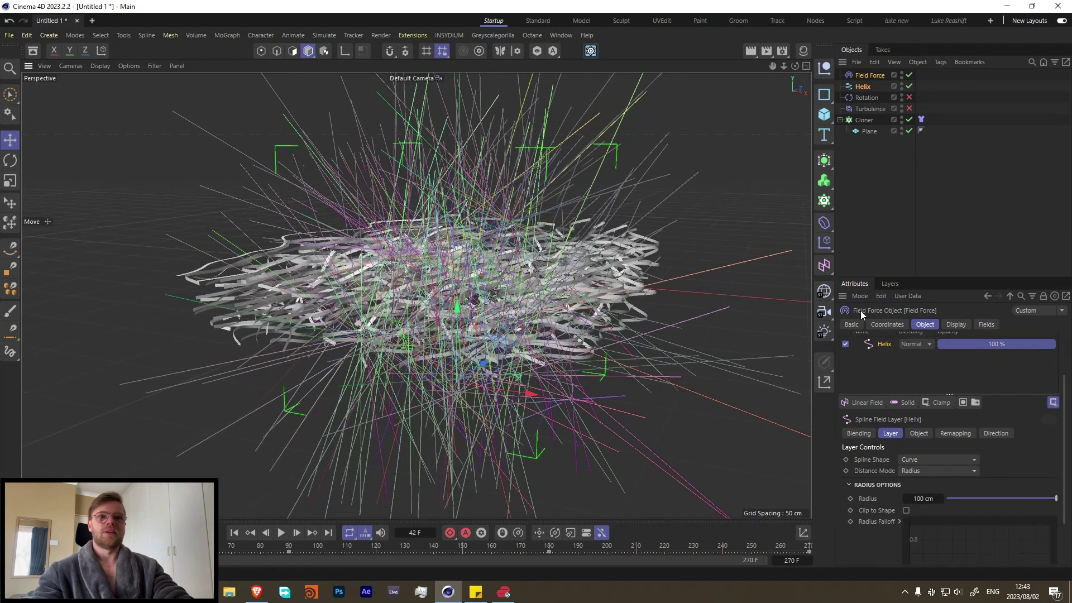
click(952, 324)
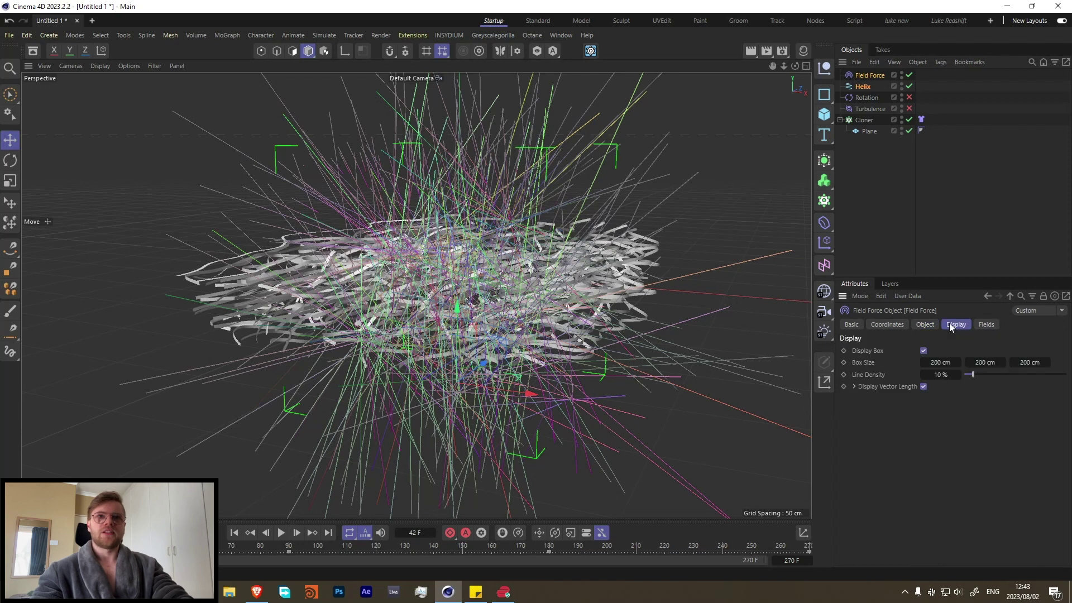
click(923, 351)
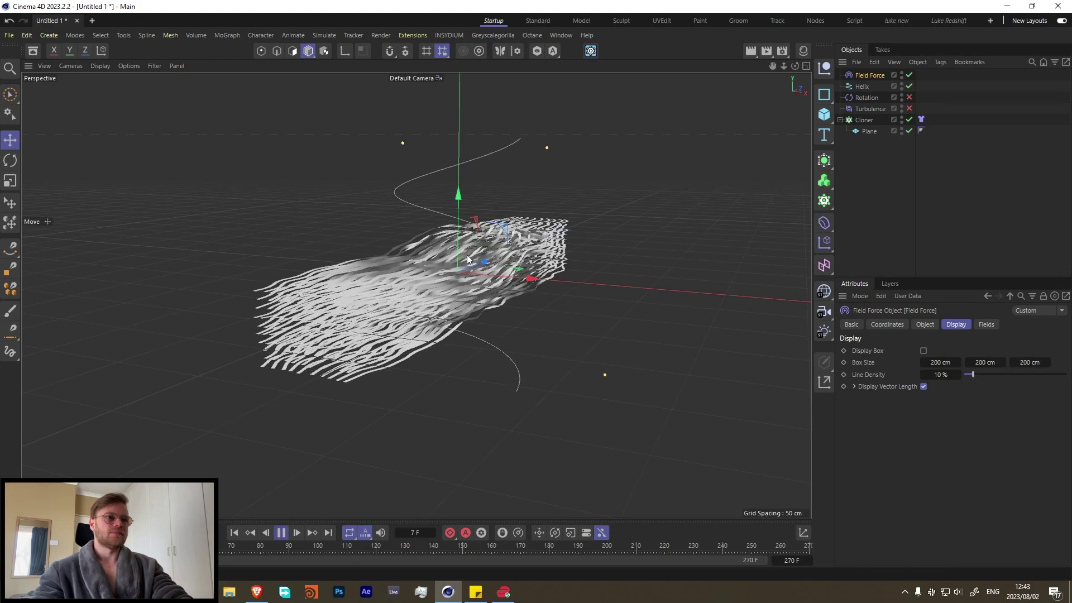
- Watch the ribbons deform, pause playback, and select the Field Force's Helix field layer
alt+drag(453, 363, 508, 211)
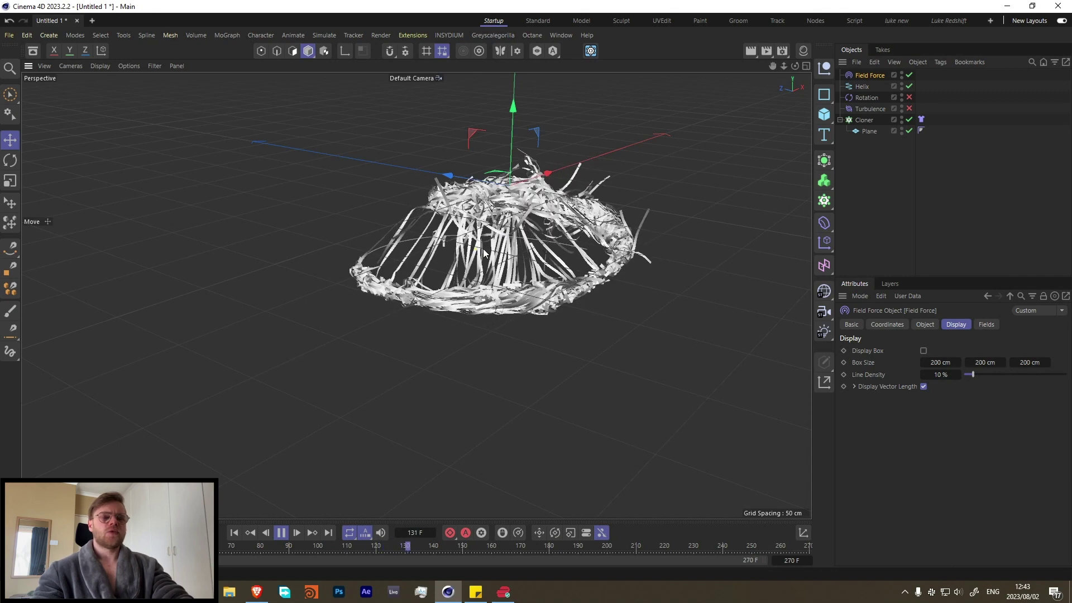
click(281, 532)
alt+drag(268, 268, 774, 211)
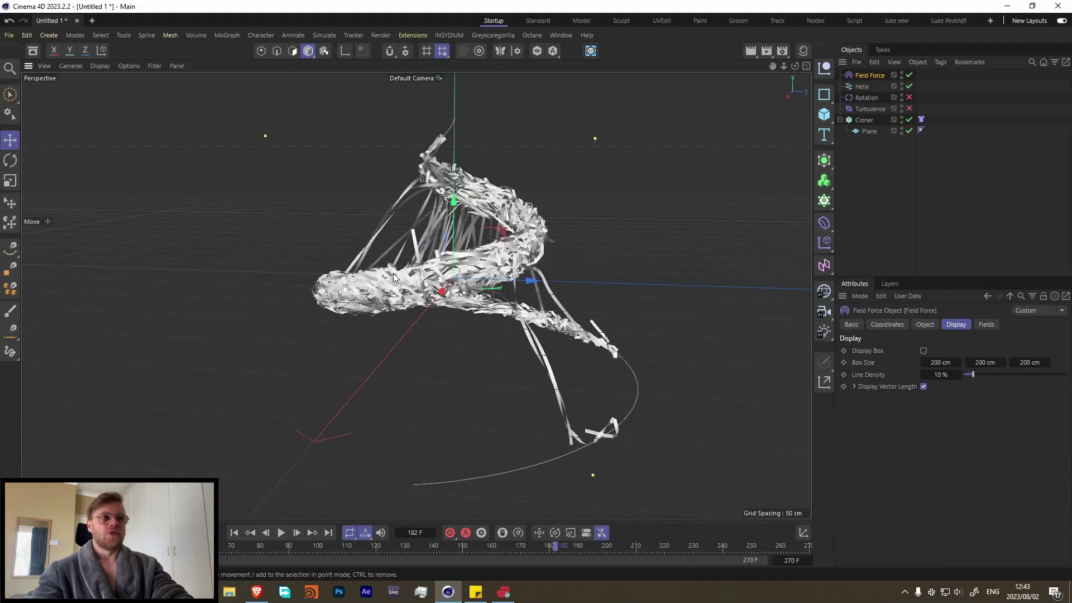
alt+drag(393, 273, 361, 334)
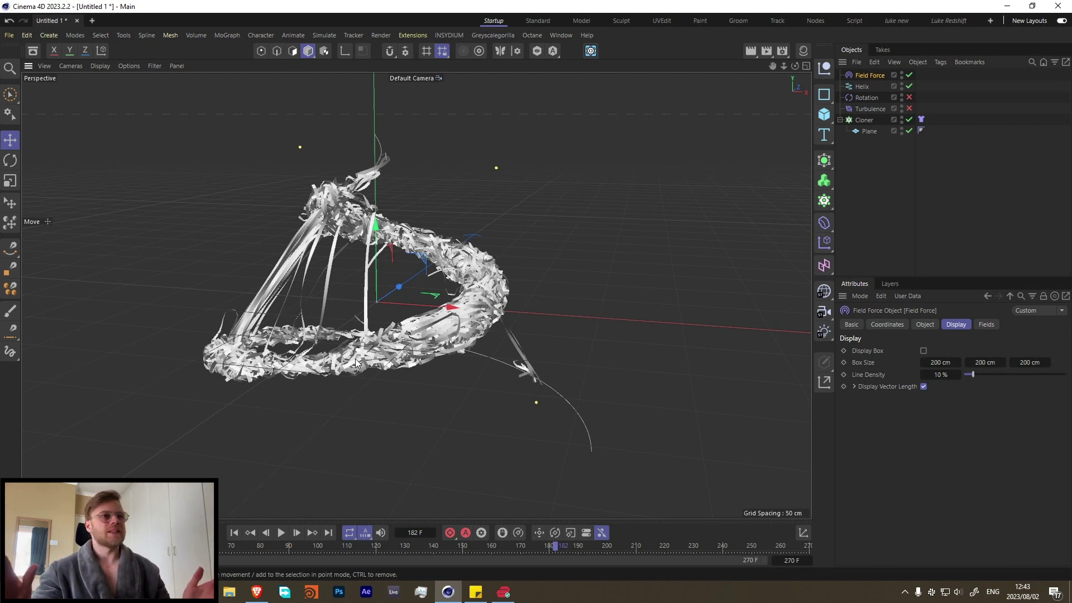
click(926, 325)
click(871, 479)
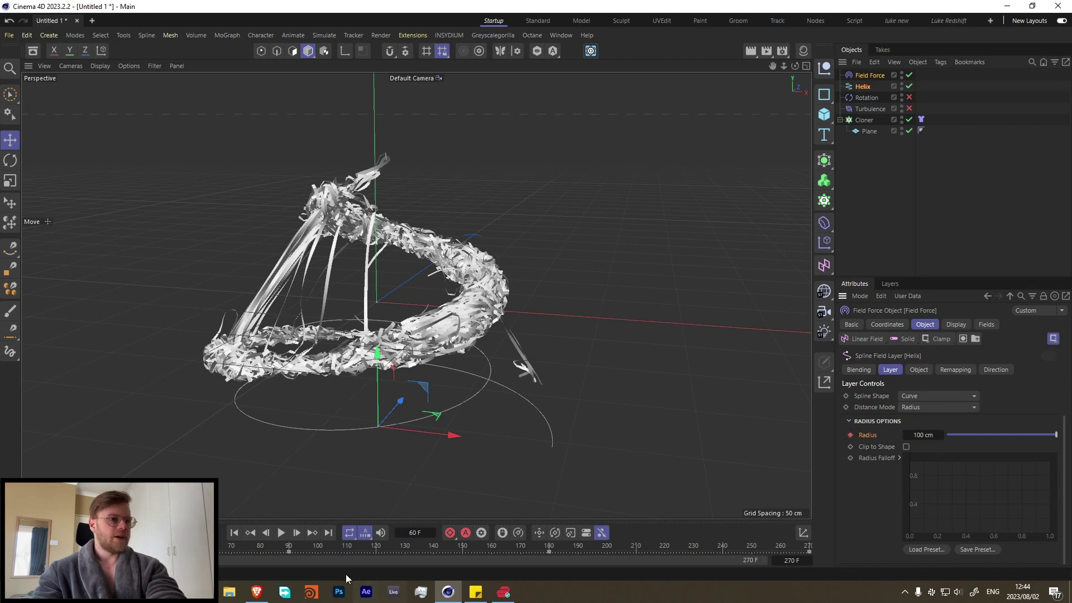
- At frame 90, set the Helix layer radius to 20 cm
click(290, 548)
click(923, 439)
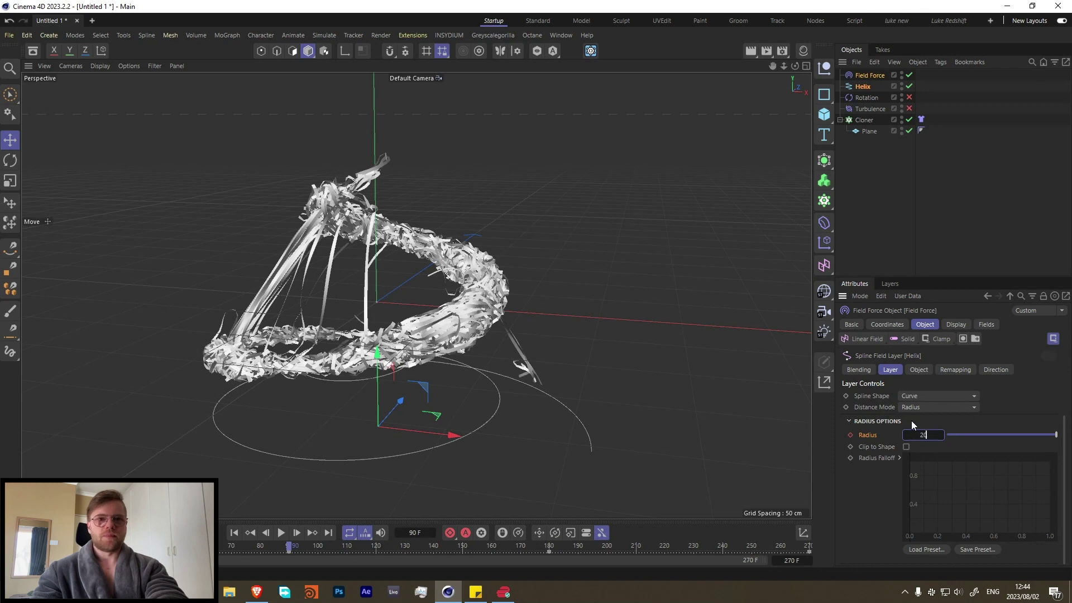
key(Return)
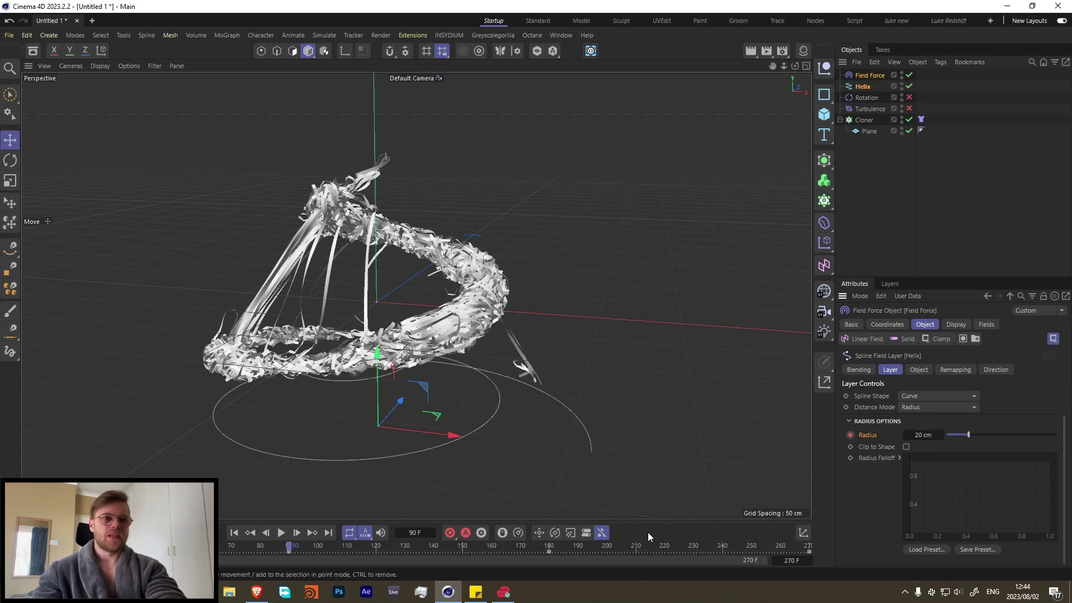
- Replay the simulation from the start, inspect frames 210 and 270, and select the radius value
click(235, 533)
click(281, 533)
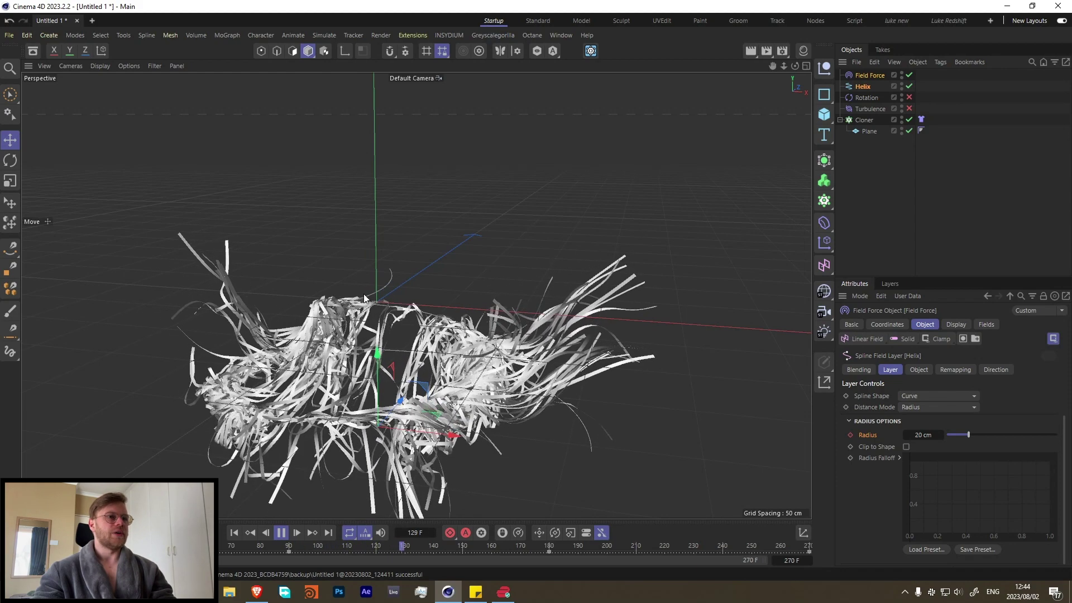
click(282, 535)
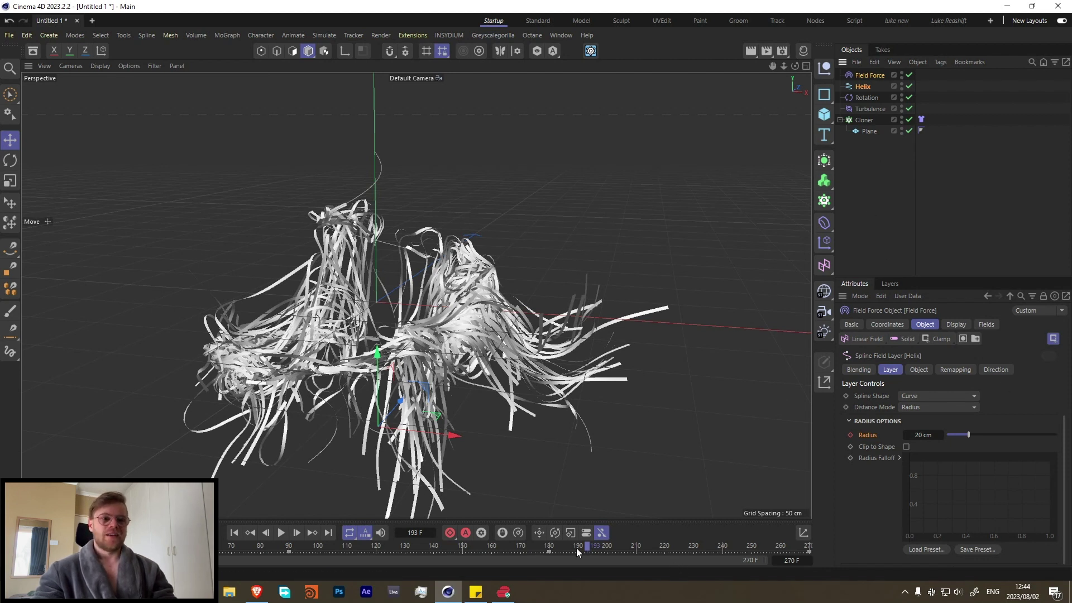
click(637, 548)
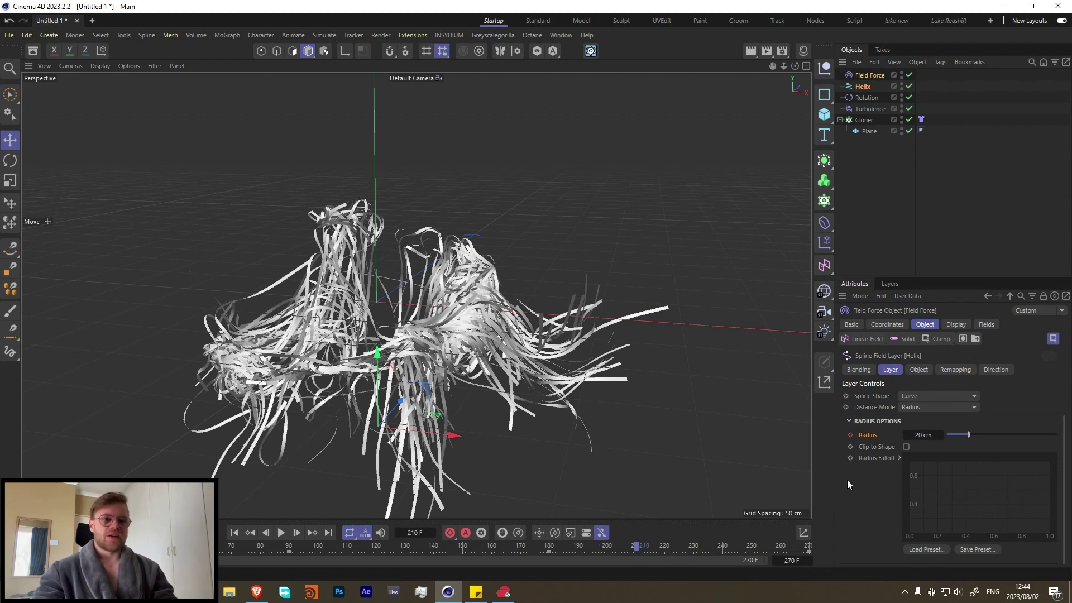
click(810, 549)
double_click(922, 435)
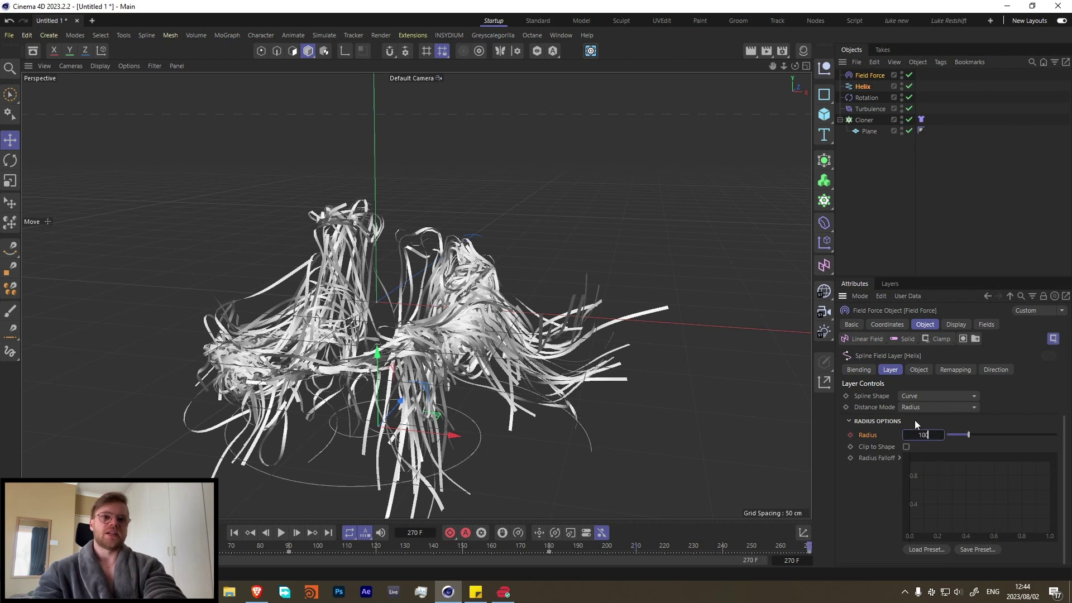
- Enter 100 cm for the Helix field radius, then select the Cloner
text(100)
key(Return)
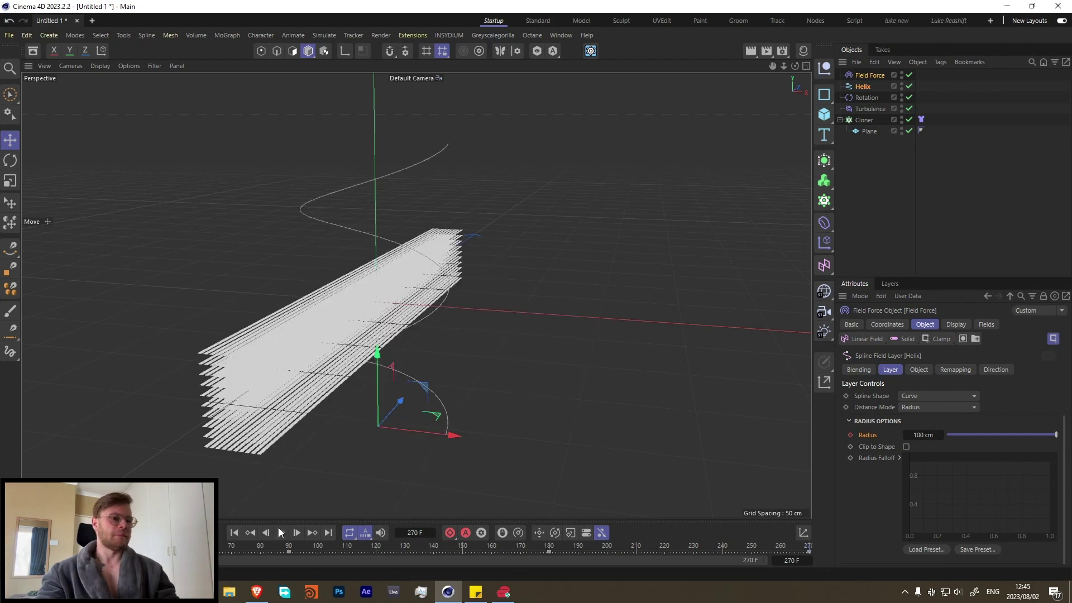
click(864, 121)
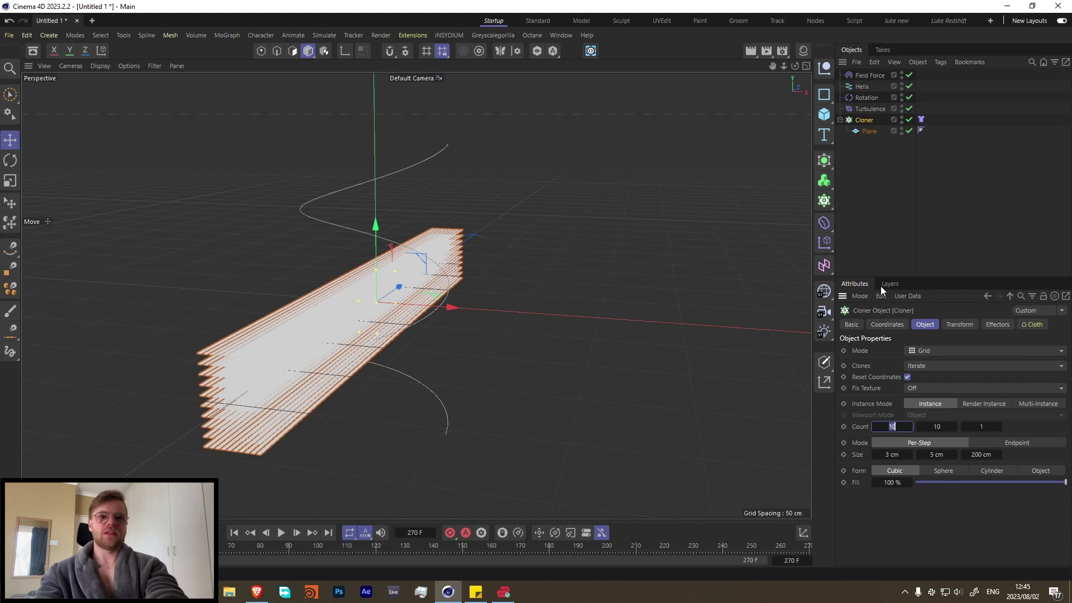
- Commit the new clone count, rerun the simulation to frame 60, and open Simulation project settings
click(877, 226)
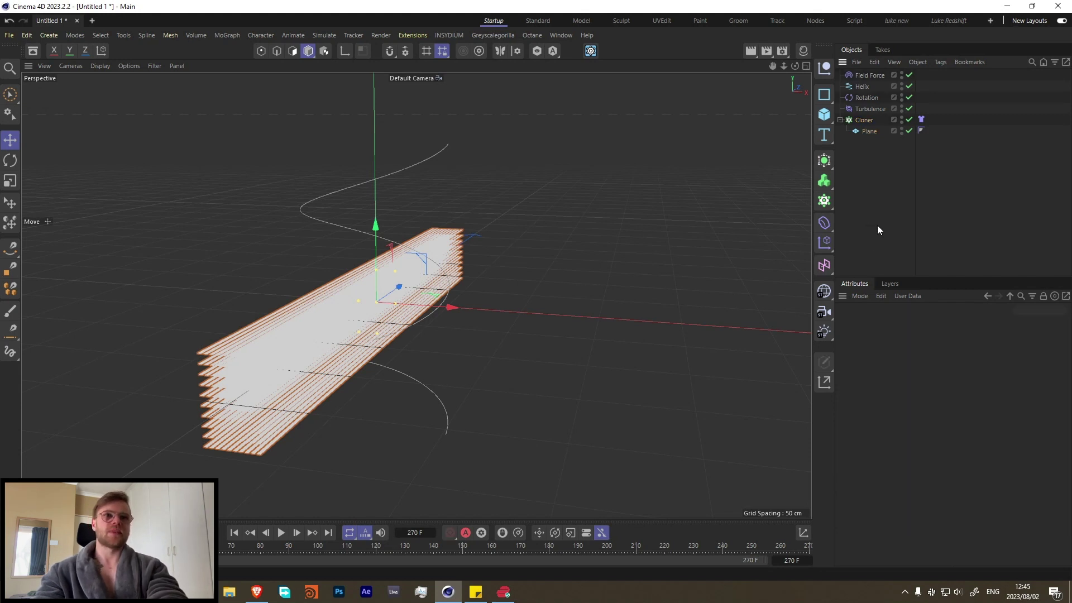
click(861, 121)
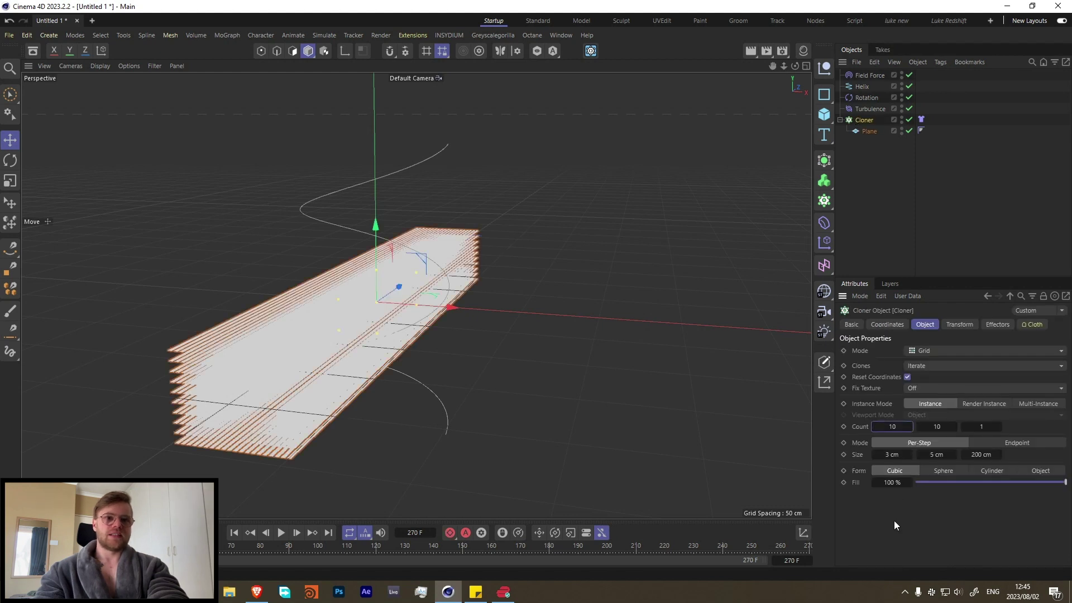
click(281, 533)
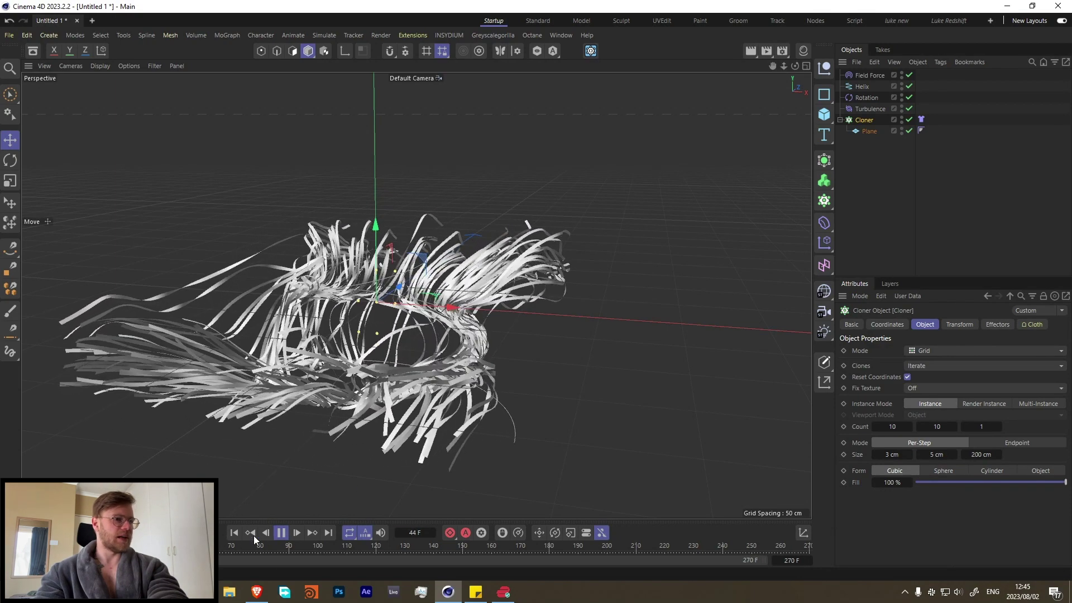
click(282, 533)
key(f)
key(f)
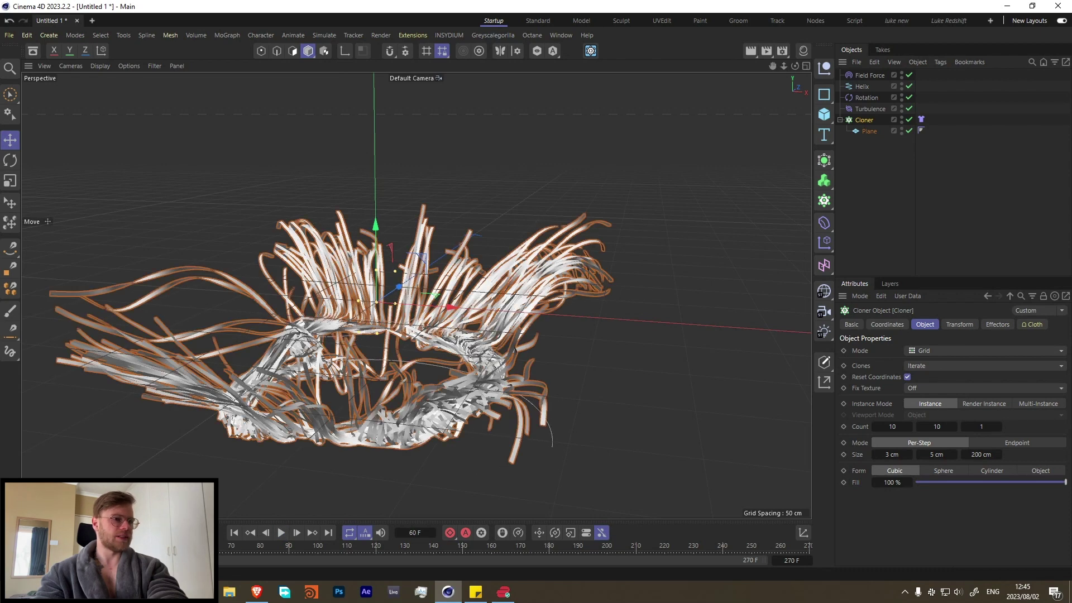
key(ctrl+d)
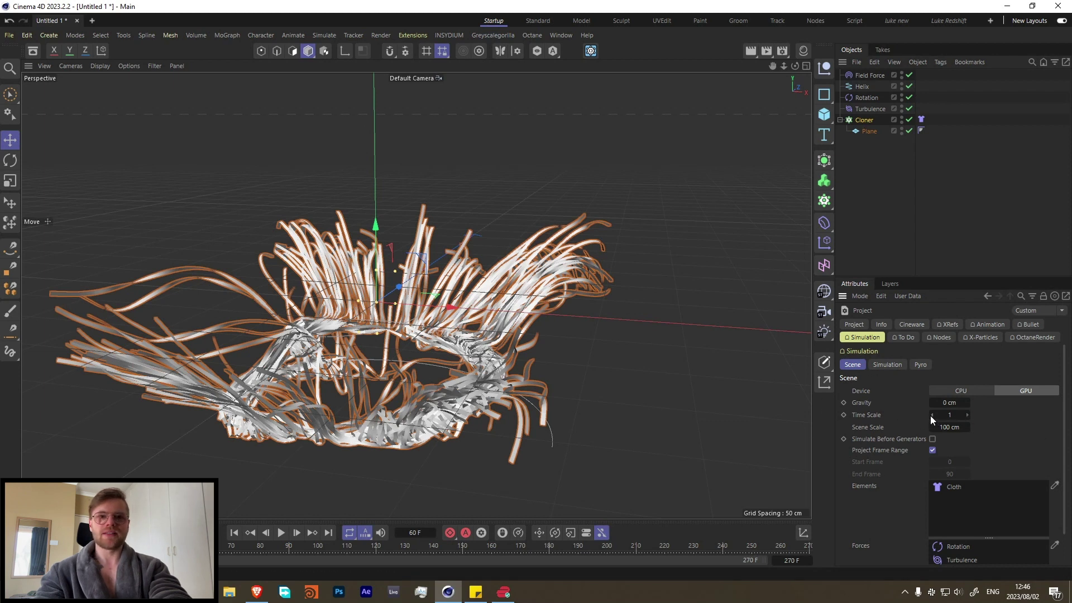
- Key Simulation Time Scale at frame 60, at 0.2 on frame 70, and again at frame 110
click(843, 416)
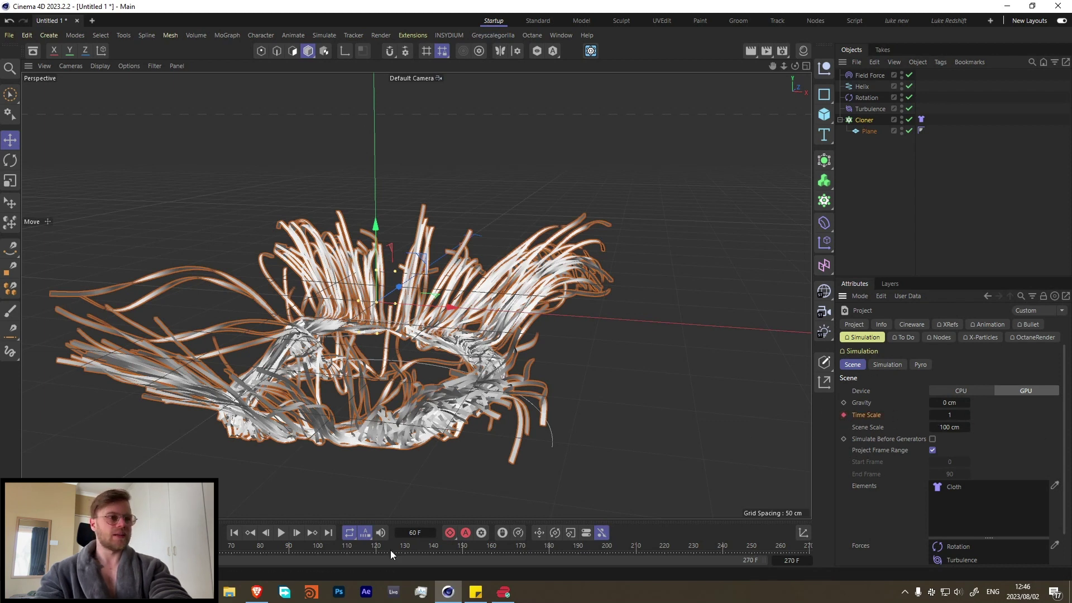
click(233, 544)
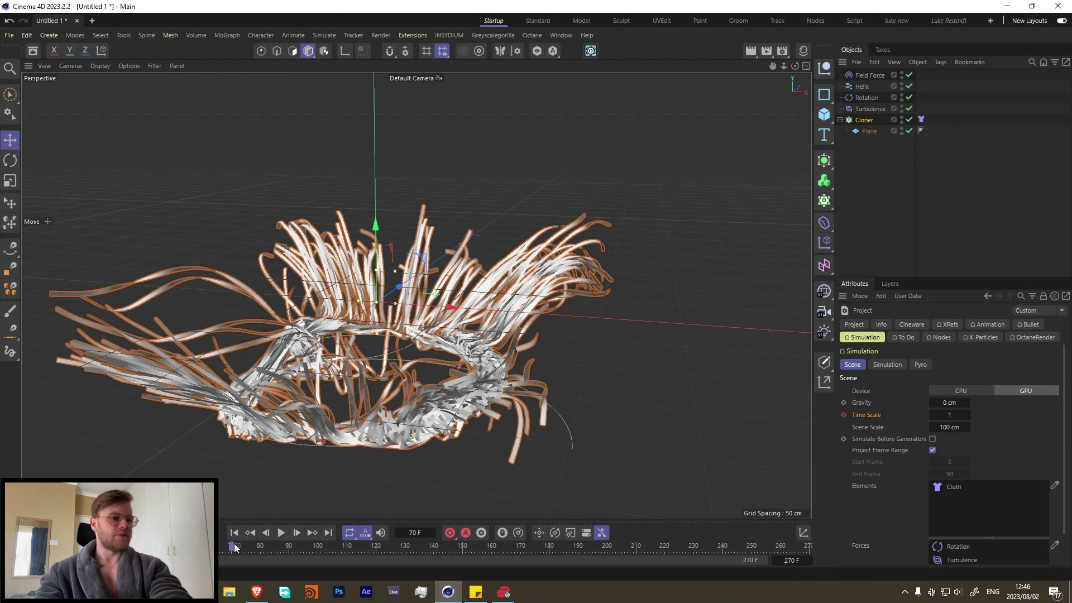
double_click(958, 413)
text(0.2)
click(844, 415)
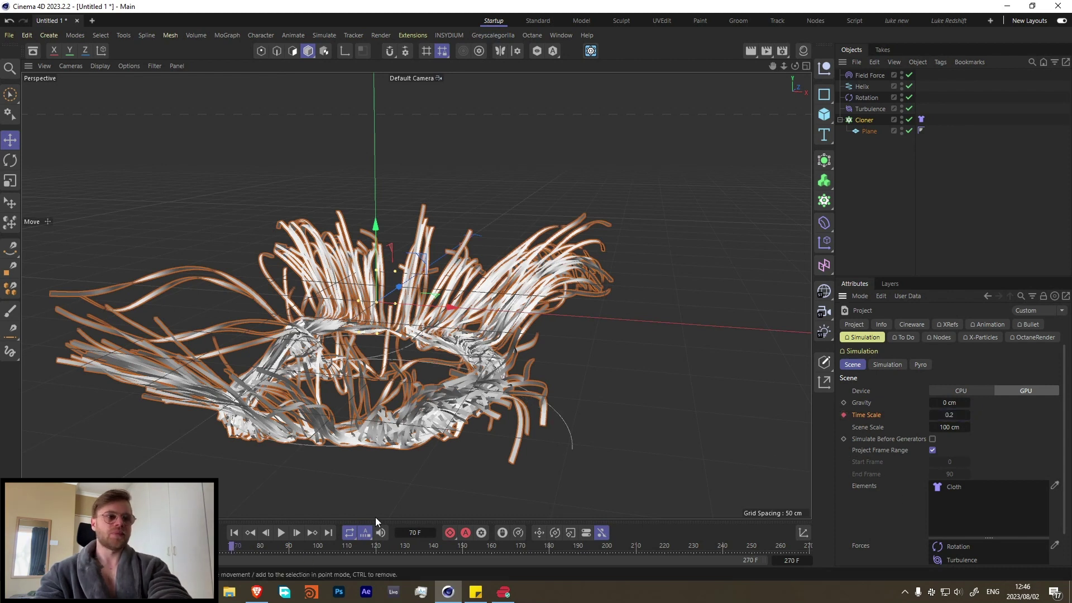
click(281, 534)
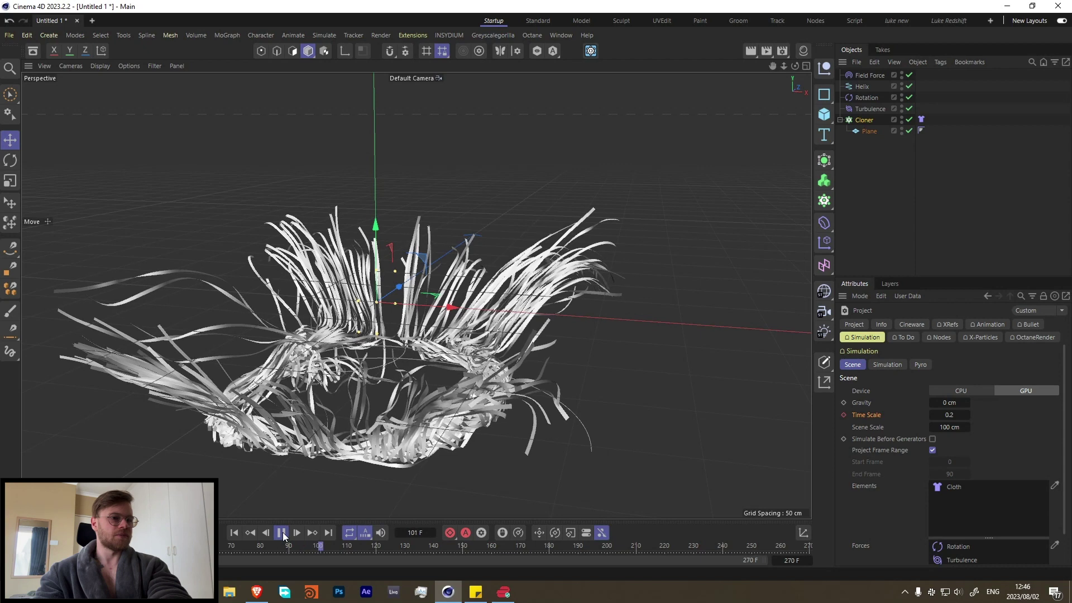
click(282, 534)
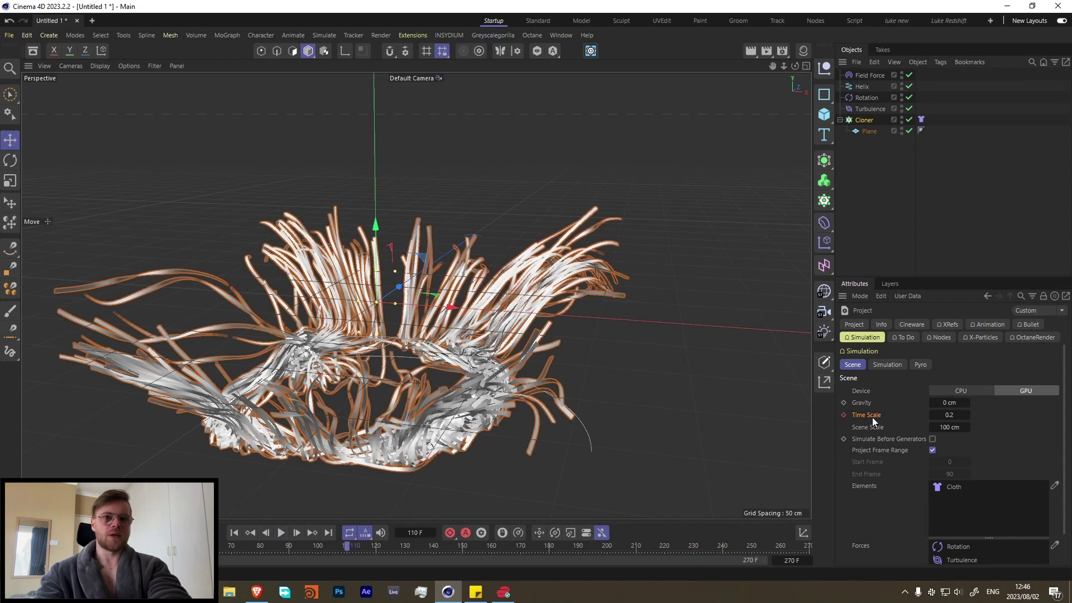
click(844, 415)
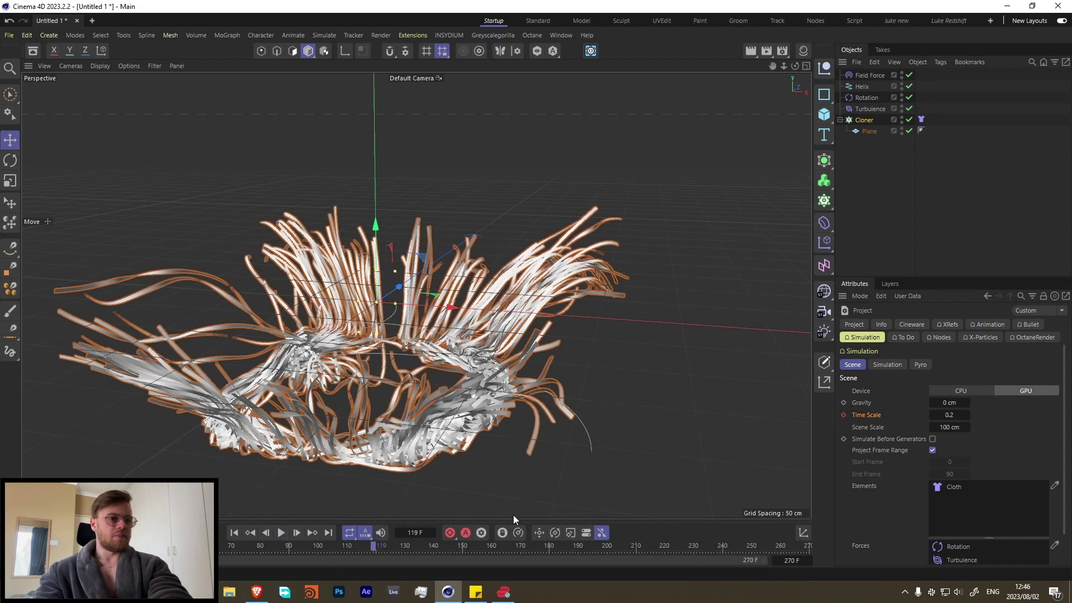
- Preview from frame 120, then key Time Scale at frame 180 and 0.2 at frame 190
click(377, 549)
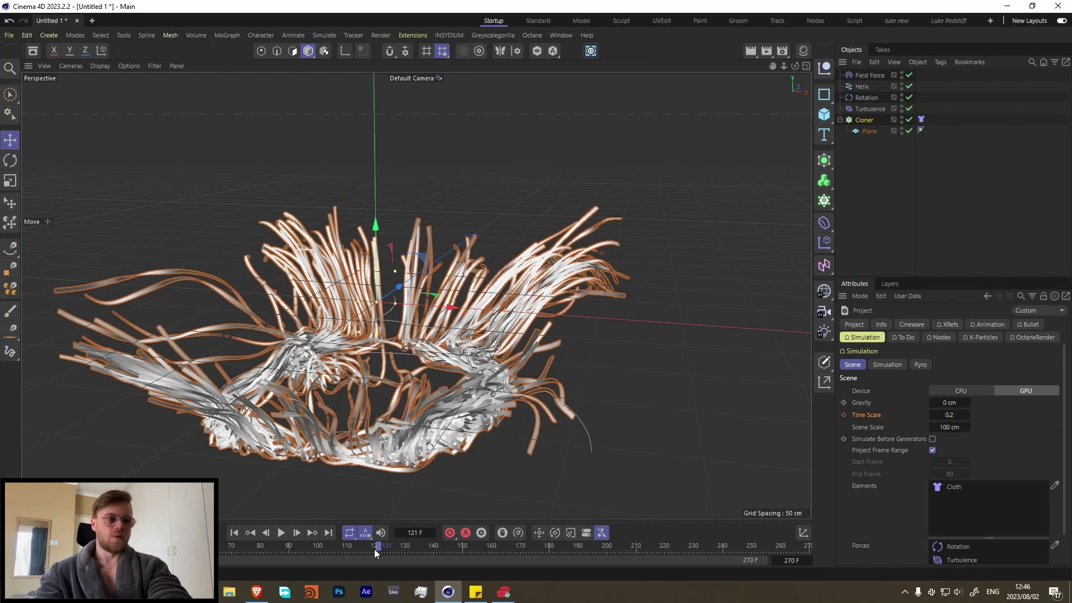
click(376, 547)
click(948, 415)
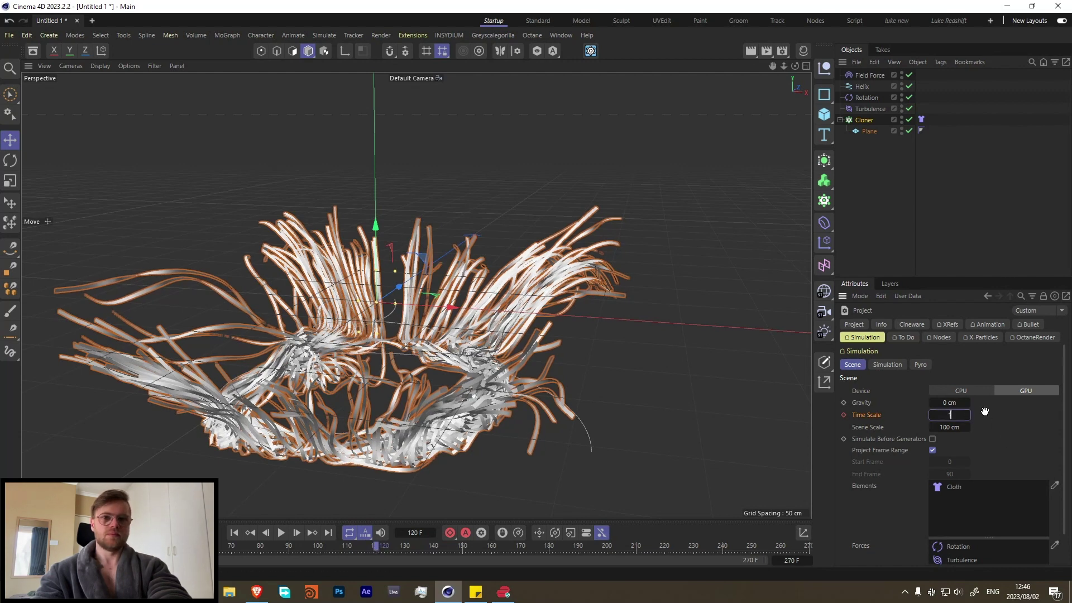
click(281, 533)
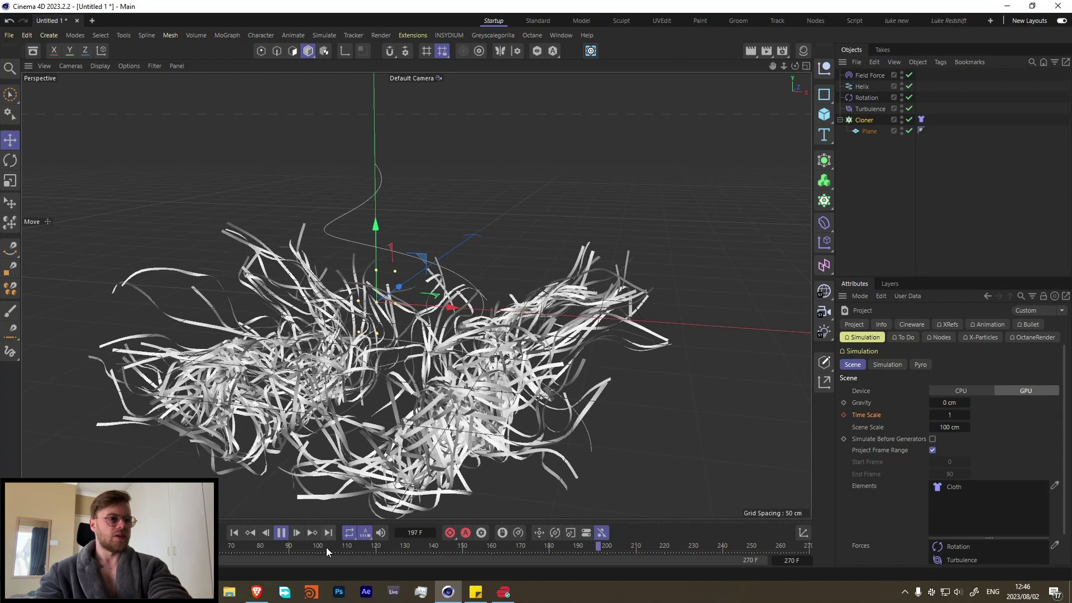
click(282, 534)
drag(602, 550, 550, 545)
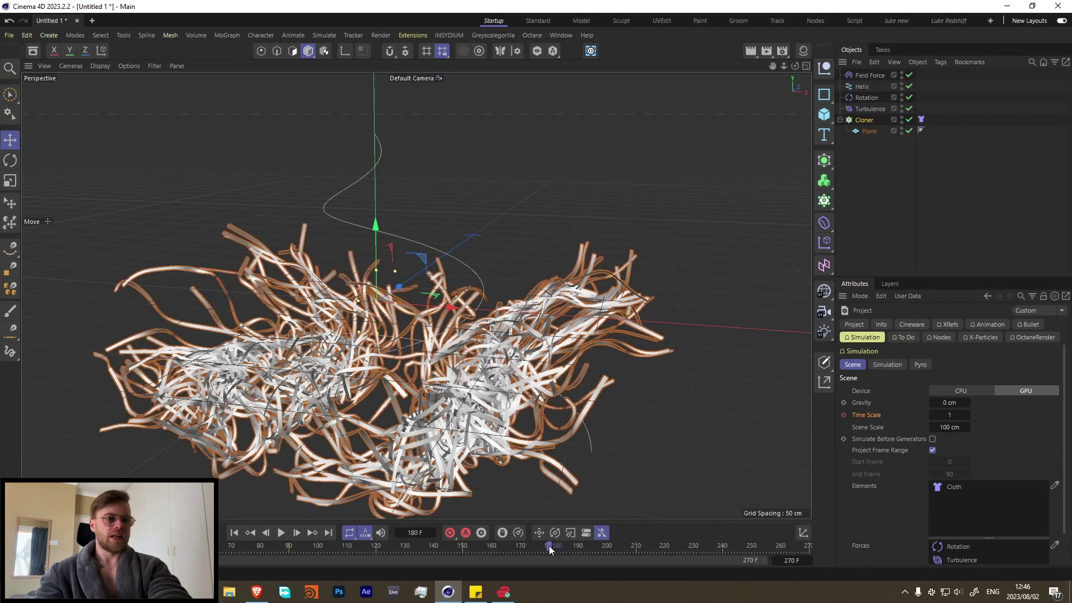
click(845, 414)
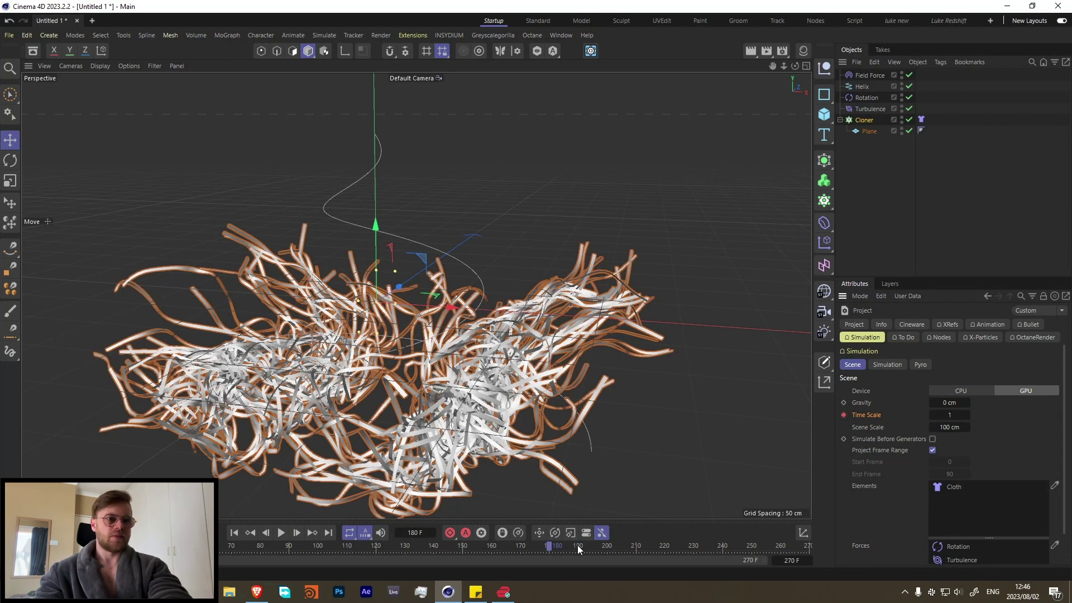
click(577, 546)
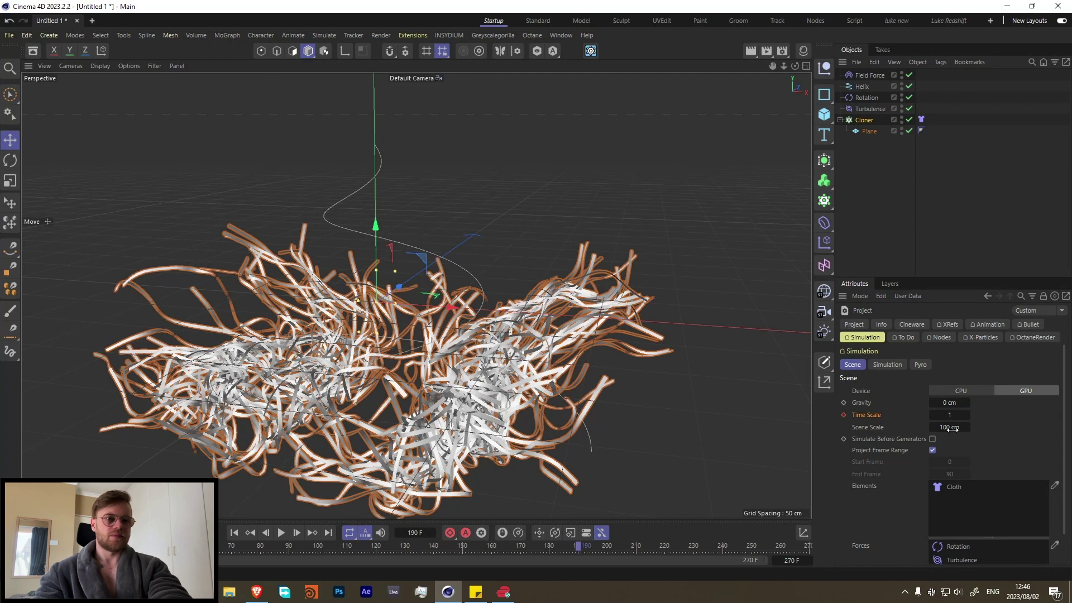
click(845, 415)
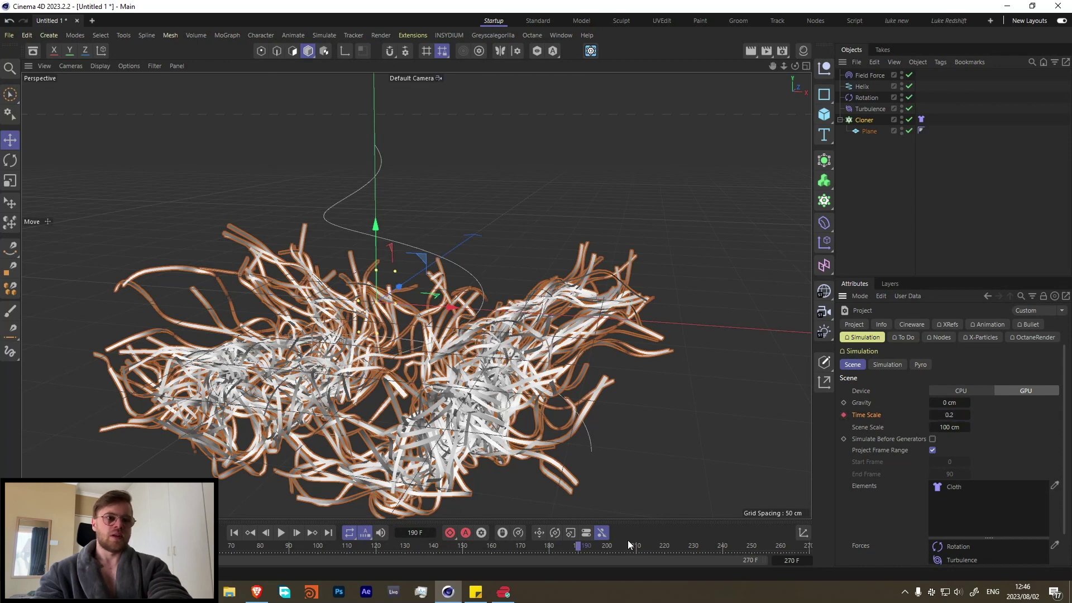
- Key Time Scale back to 1 at frame 240
click(694, 548)
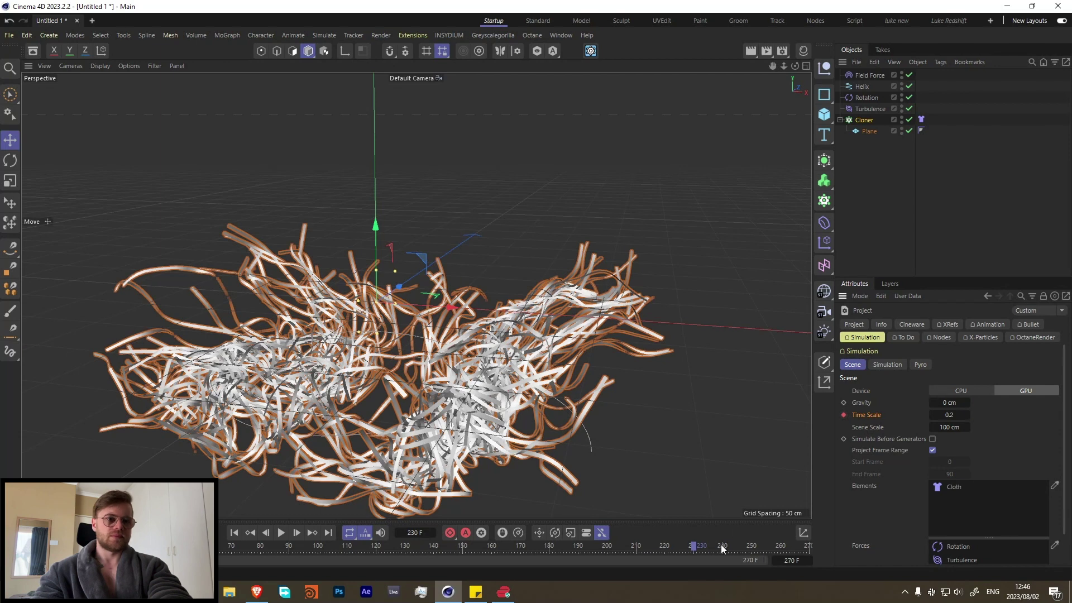
click(723, 548)
double_click(948, 415)
text(1)
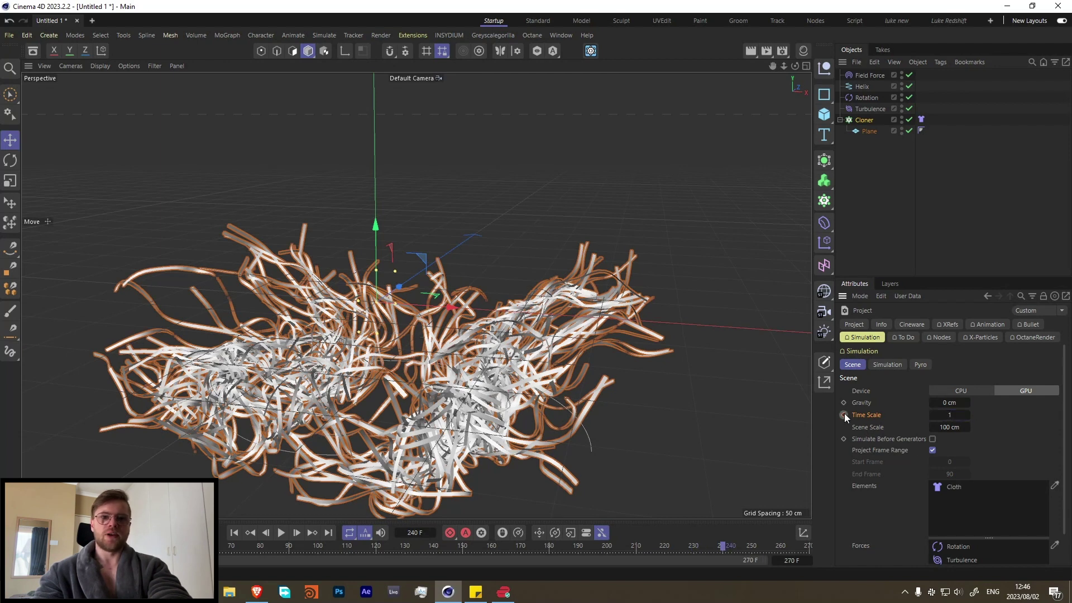
click(843, 415)
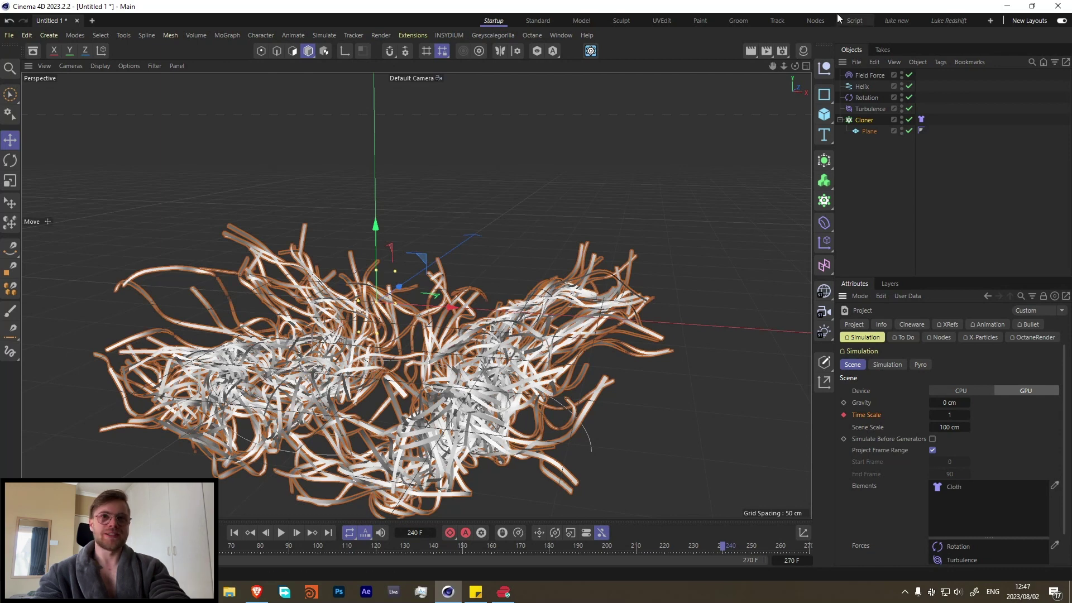
- Select the Field Force, scroll to its radius options, and open the Dope Sheet below the viewport
click(863, 75)
scroll(870, 481, down, 3)
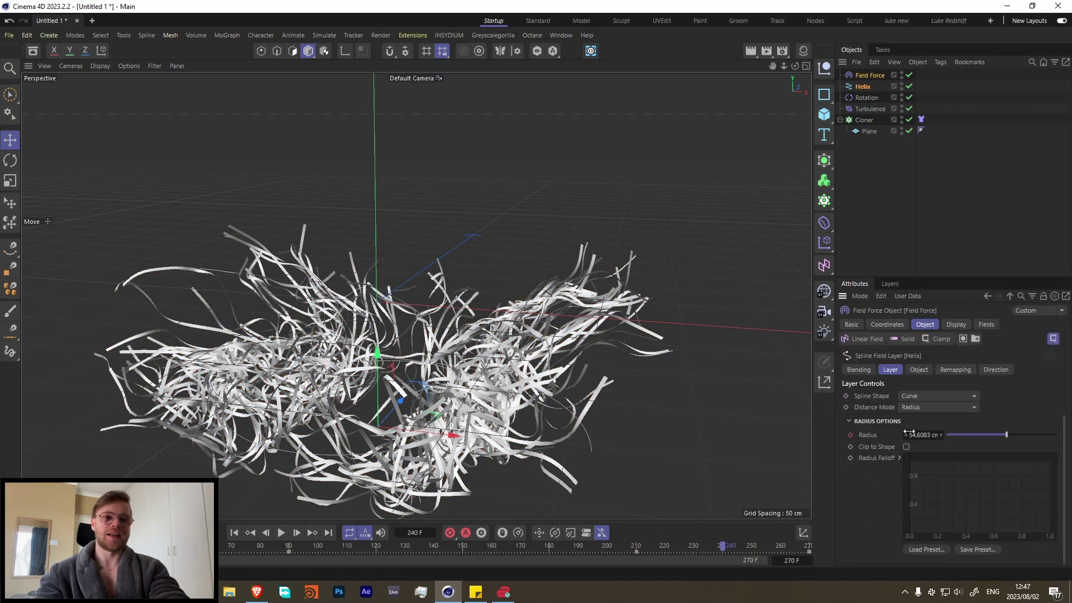
drag(338, 519, 335, 311)
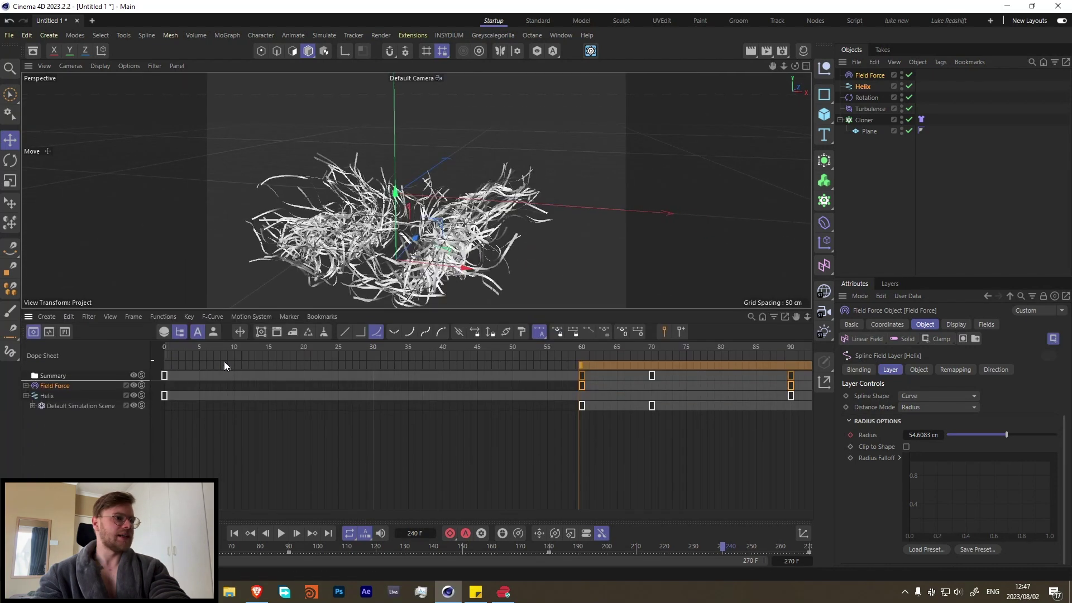
- Expand the Field Force's Helix Radius track and re-key the frame-90 radius at 50 cm
click(25, 385)
click(32, 396)
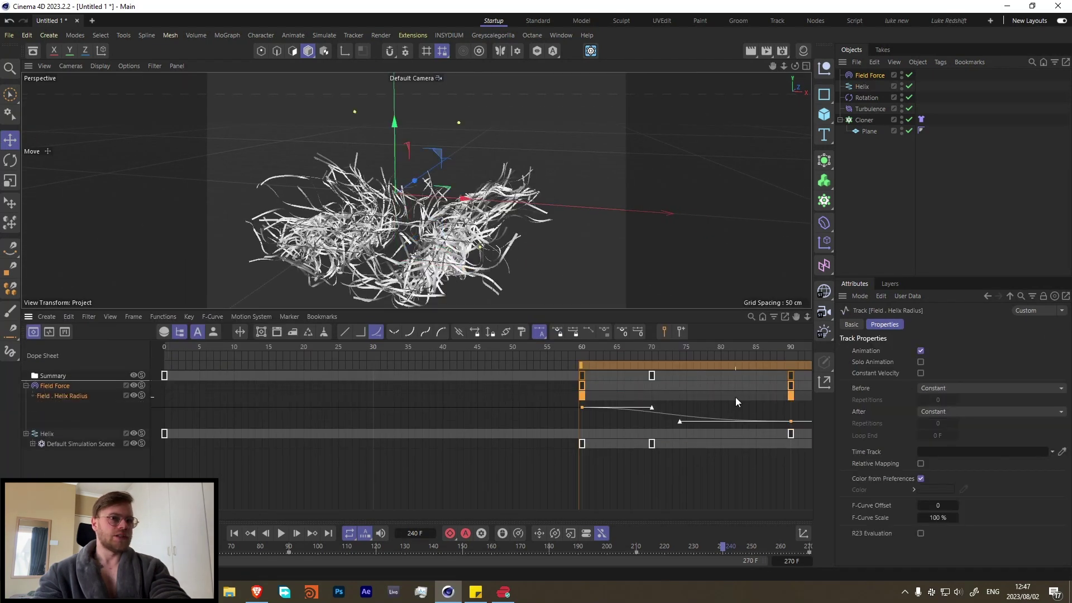
scroll(750, 464, down, 1)
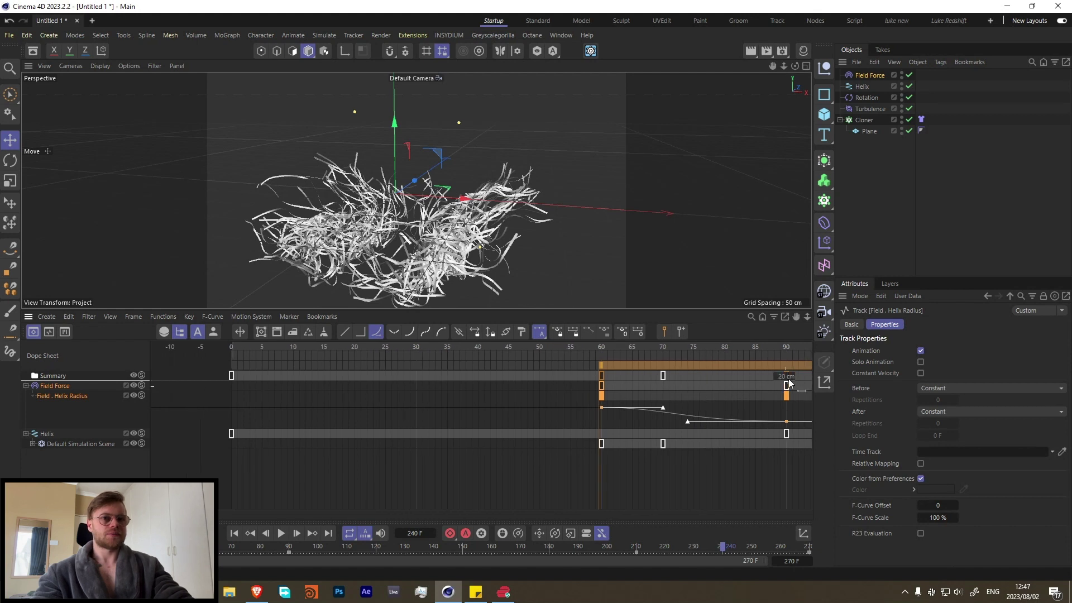
click(788, 346)
click(863, 87)
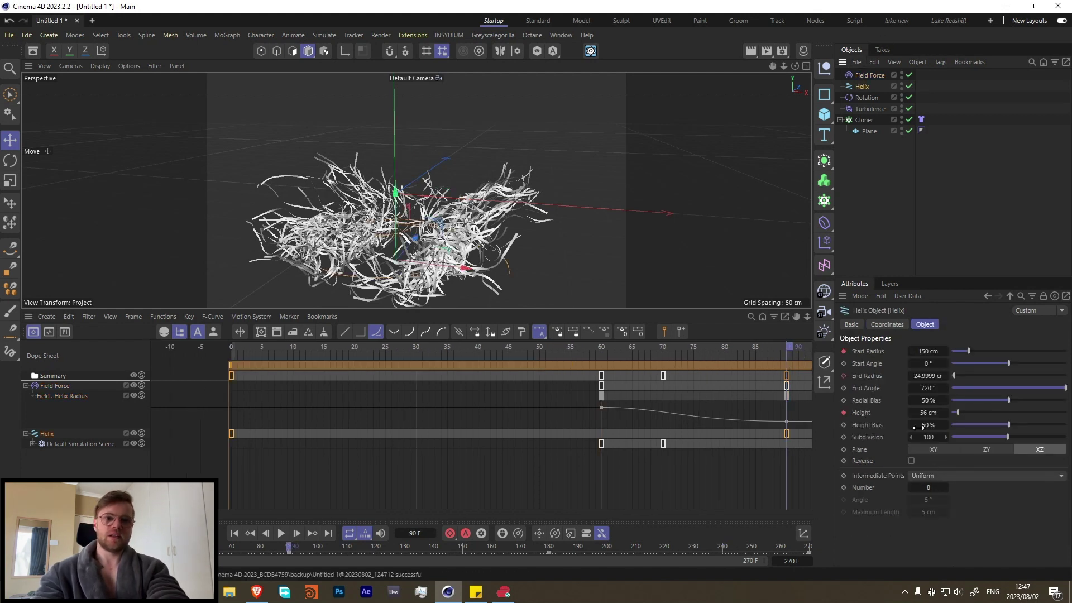
click(864, 76)
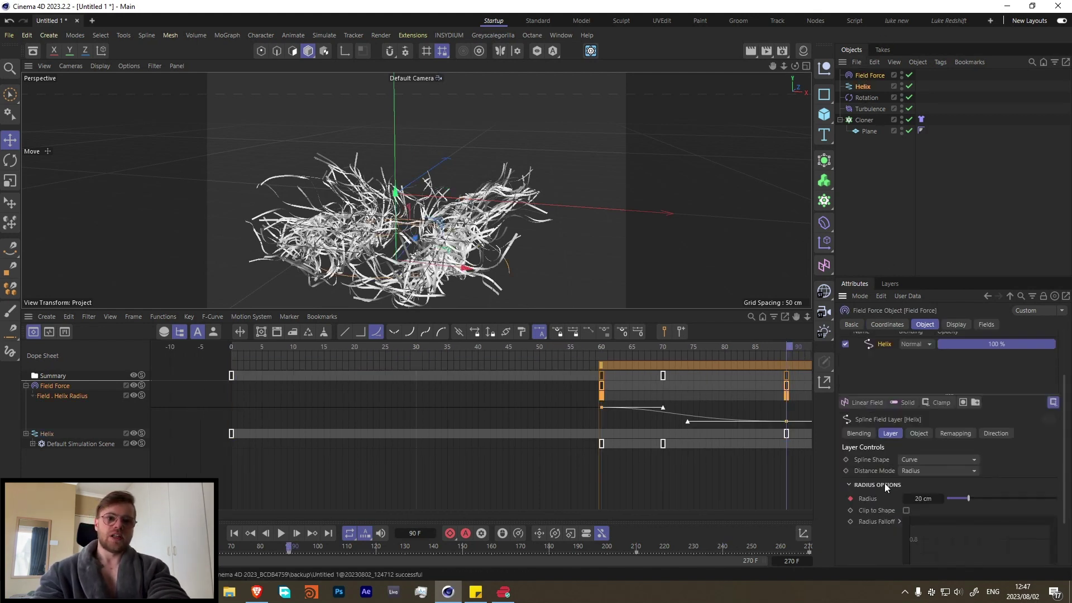
double_click(923, 498)
text(50)
key(Return)
click(848, 499)
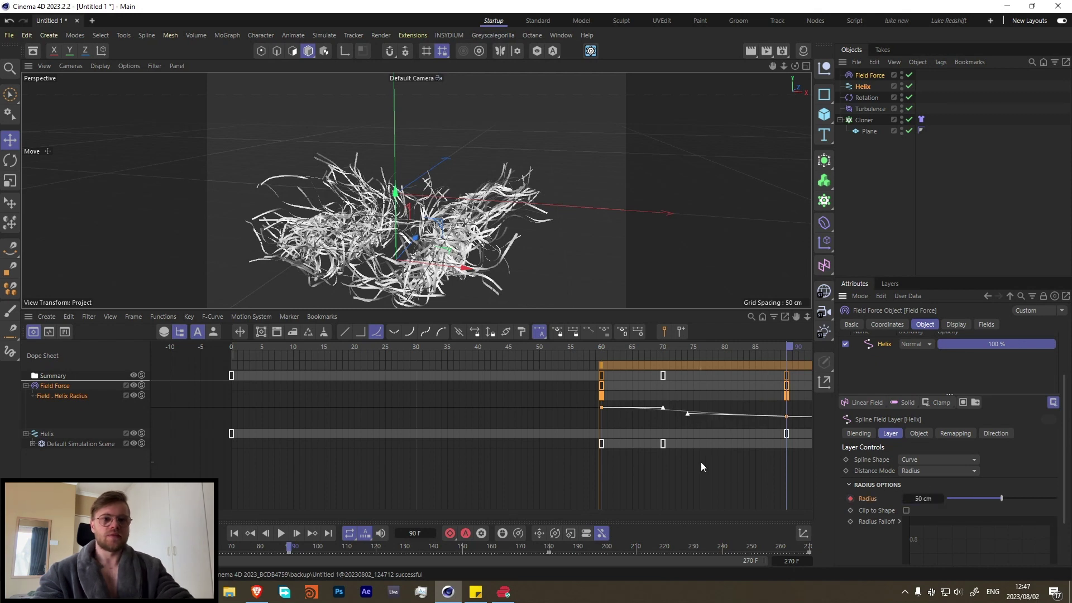
- Set the frame-210 radius key to 50 cm and close the Dope Sheet
scroll(687, 391, right, 5)
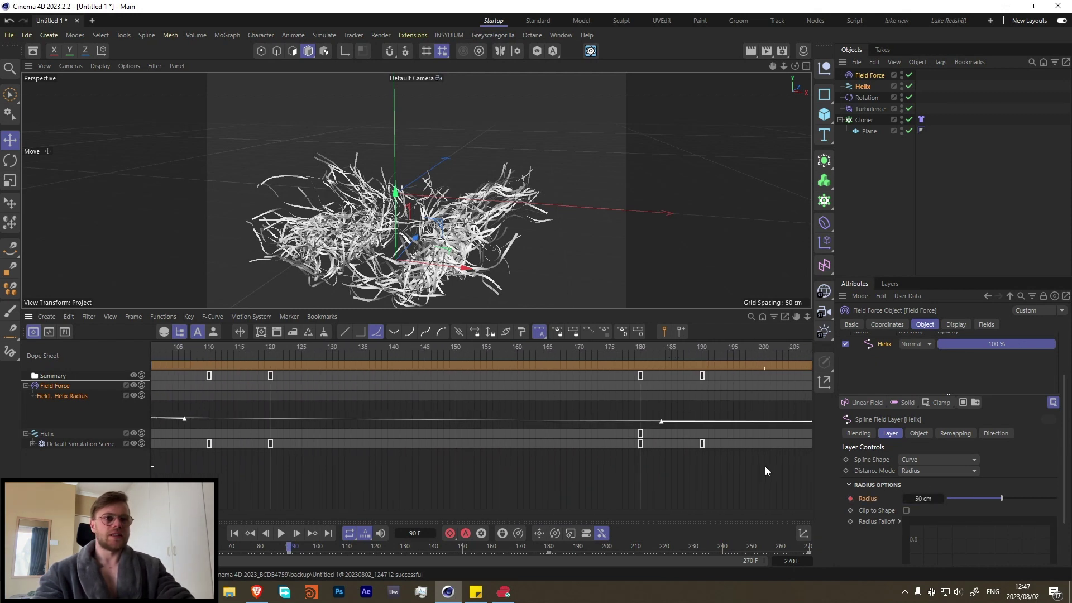
scroll(766, 471, right, 3)
click(441, 349)
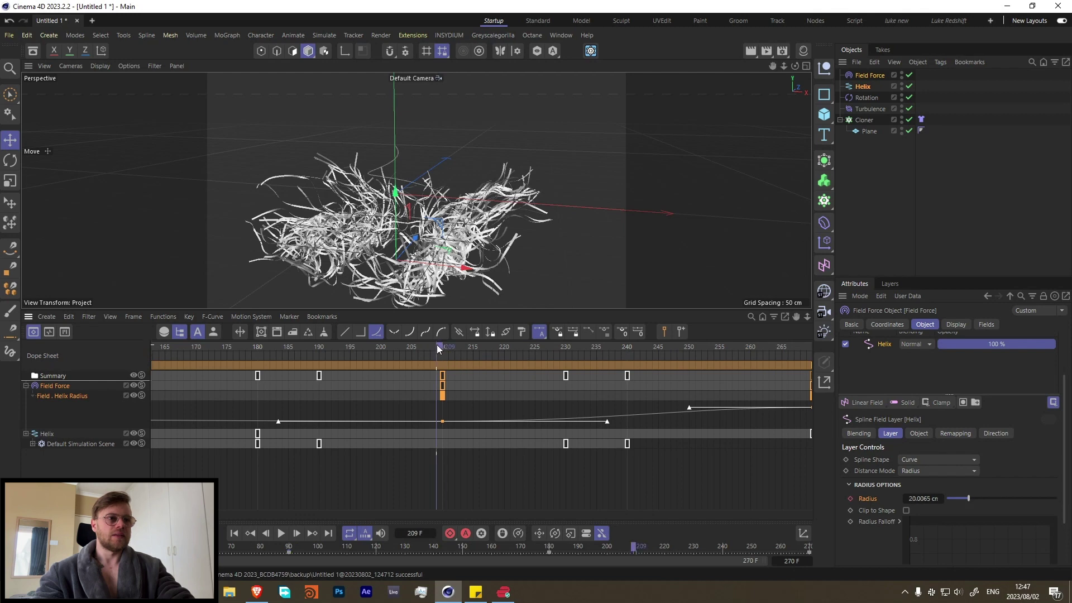
double_click(924, 498)
text(50)
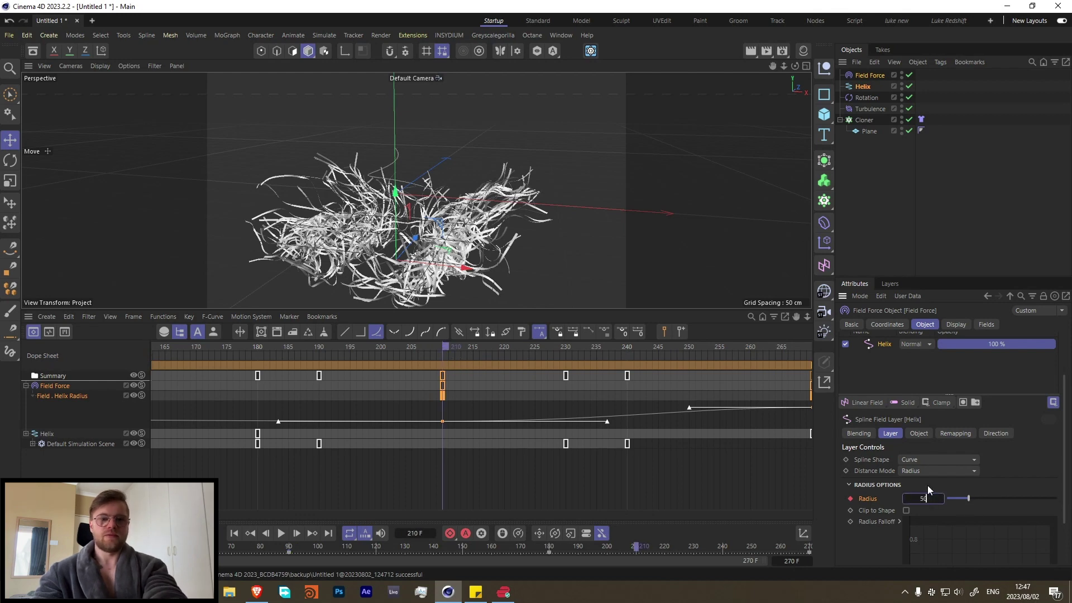
key(Return)
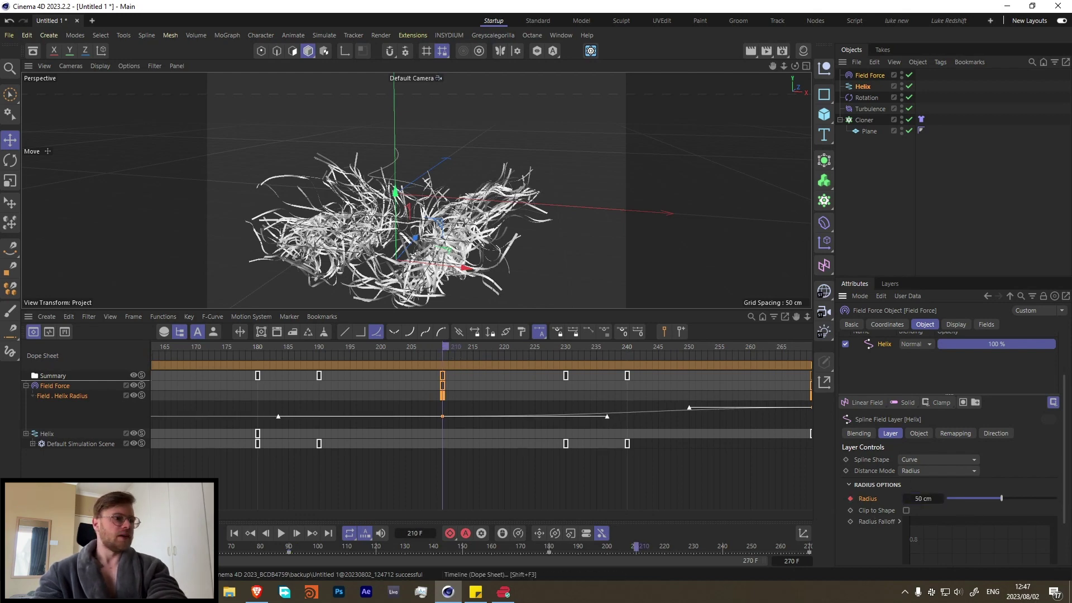
key(shift+F3)
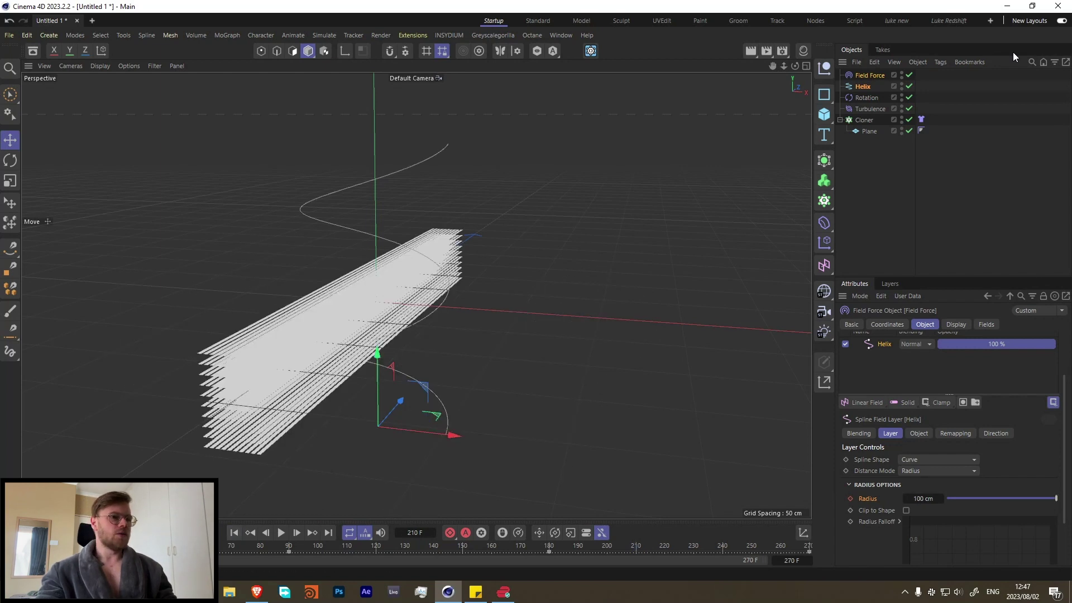
- Set the Cloner's X count to 20
click(864, 121)
double_click(893, 427)
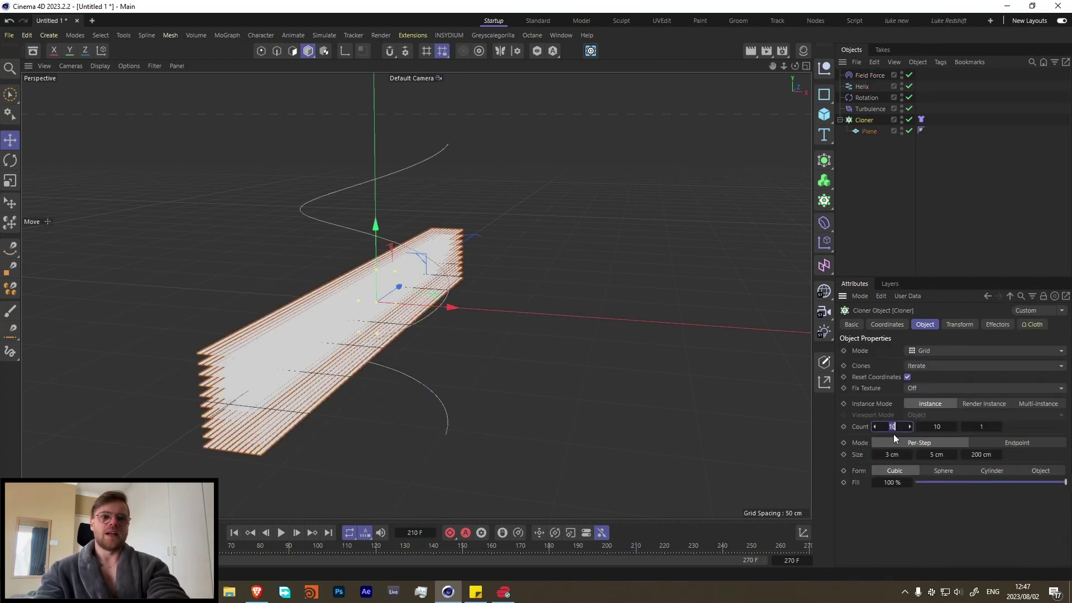
text(20)
key(Return)
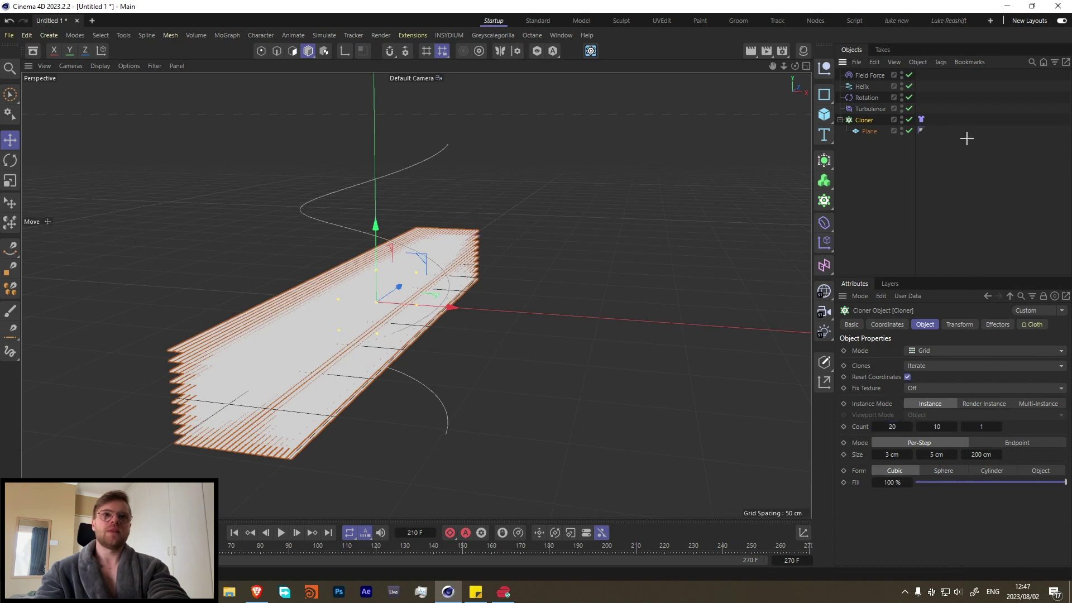
- Cache the cloth simulation for the whole scene and replay it from frame 0
click(922, 120)
click(950, 338)
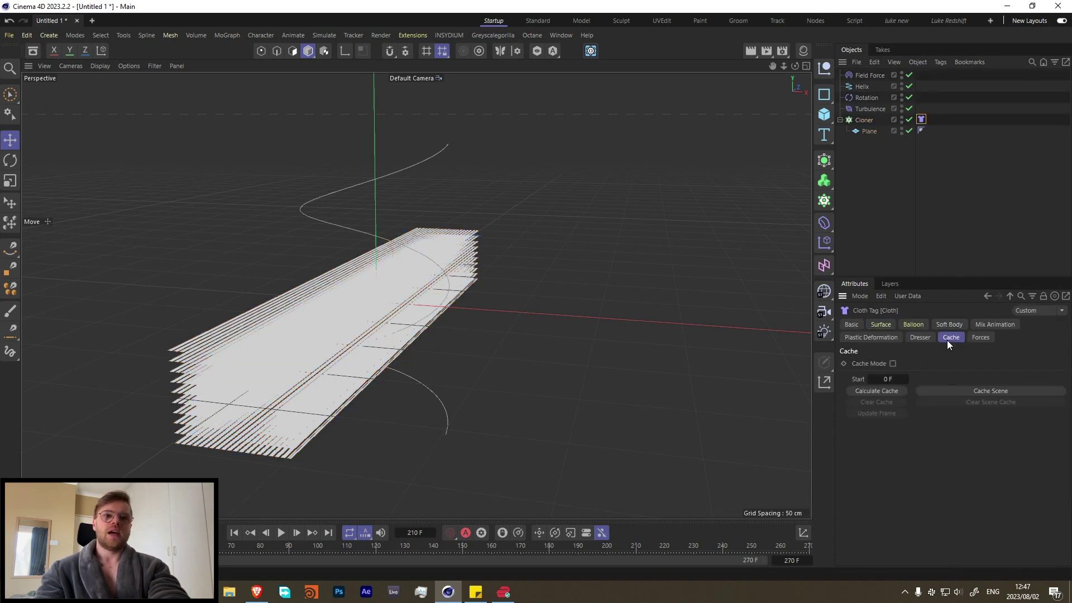
click(975, 392)
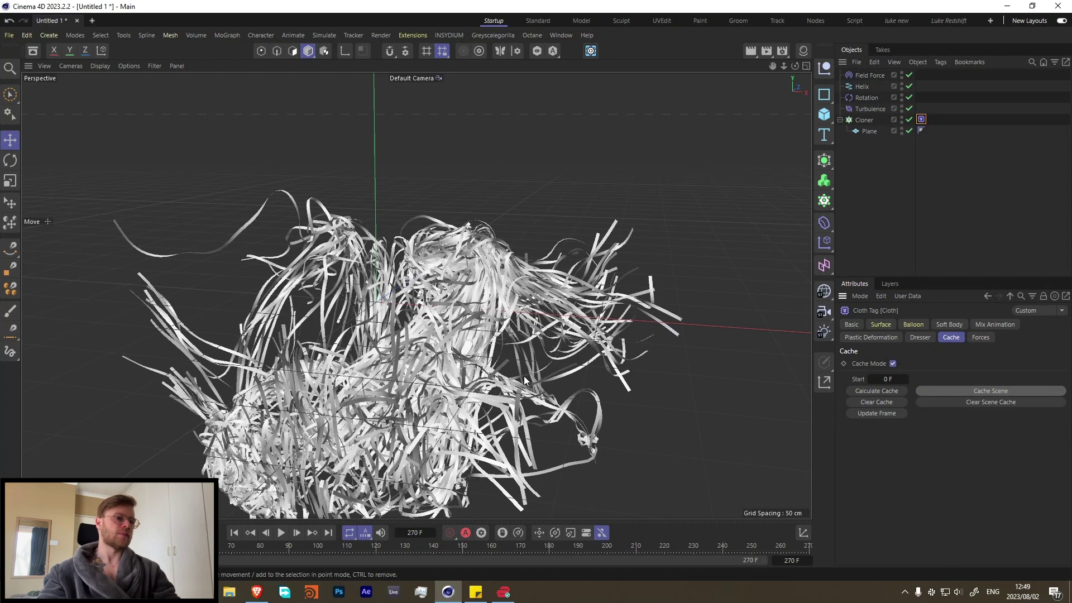
key(shift+f)
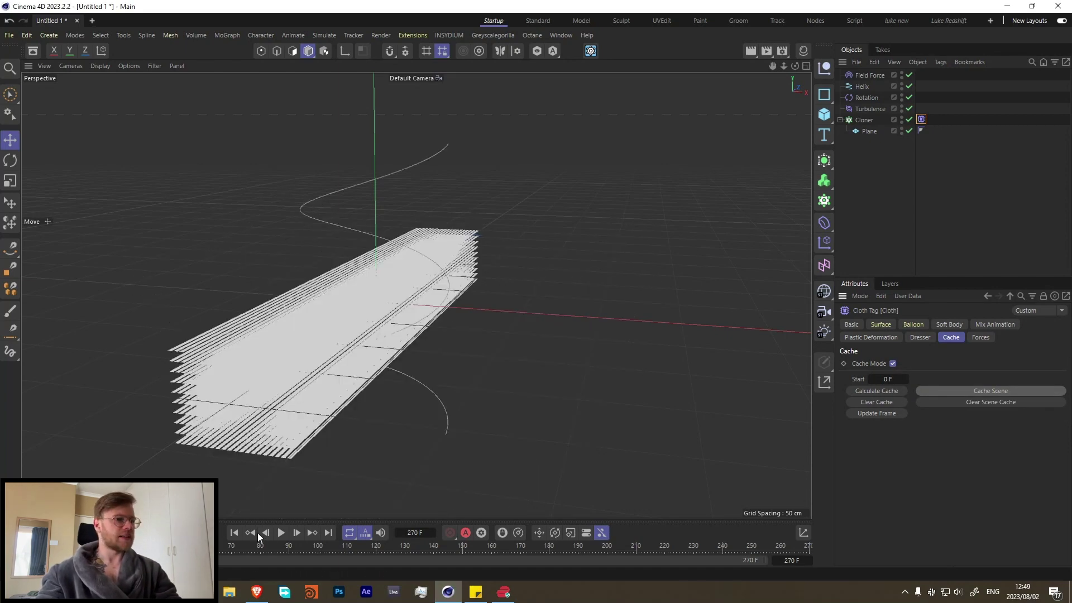
click(281, 532)
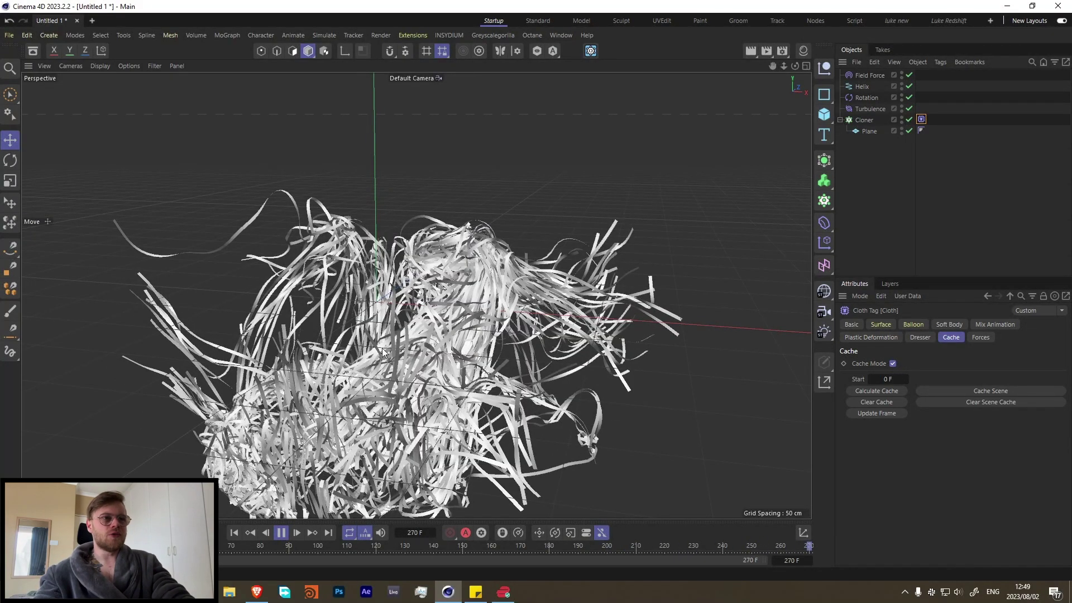
key(shift+f)
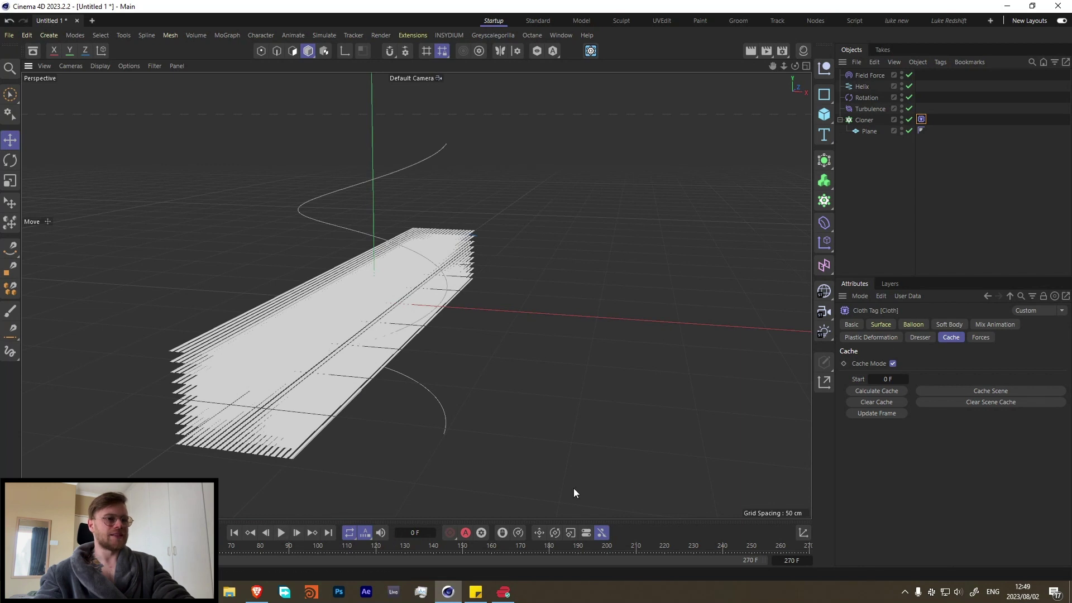
- Shift the Field Force's Helix Radius keys at frames 60 and 90 about 7 frames later
click(862, 76)
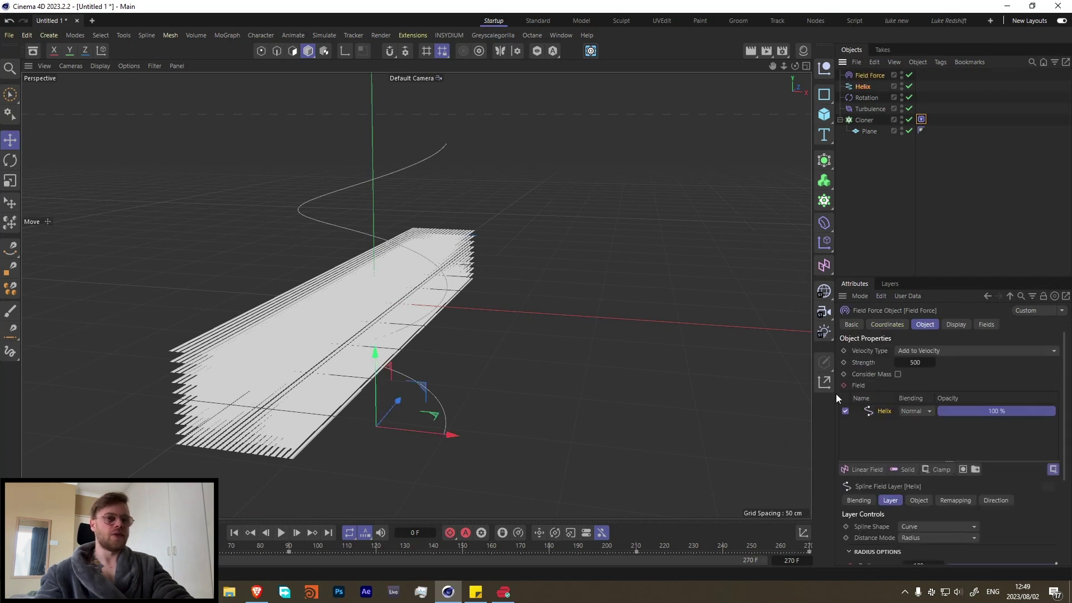
scroll(875, 493, down, 3)
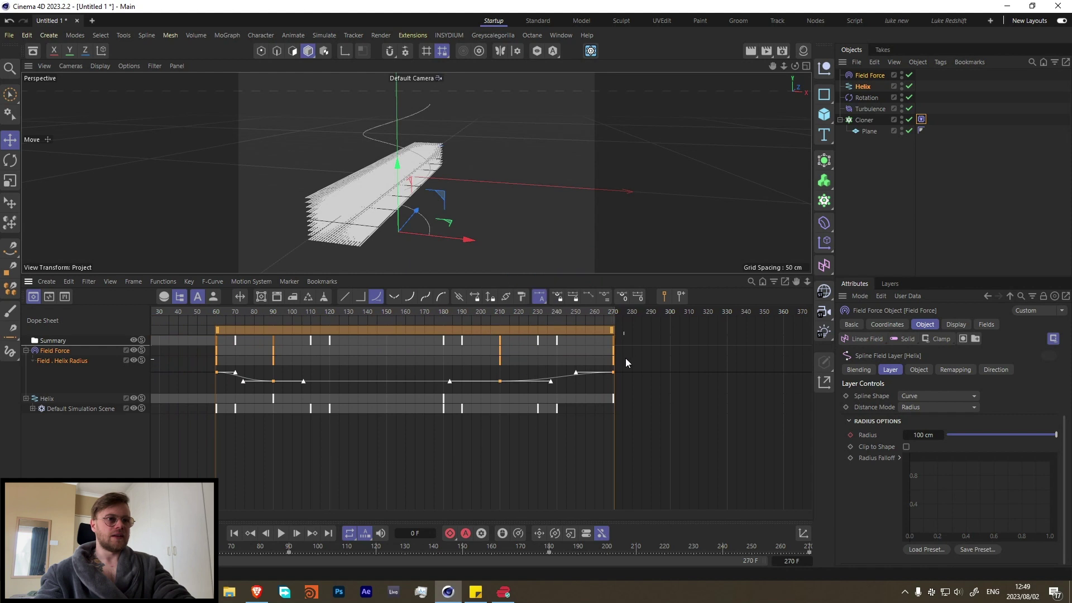
drag(283, 362, 331, 359)
- Pull the later radius keys earlier to about 180, 210 and 253, then reselect the Cloth tag
drag(632, 357, 485, 385)
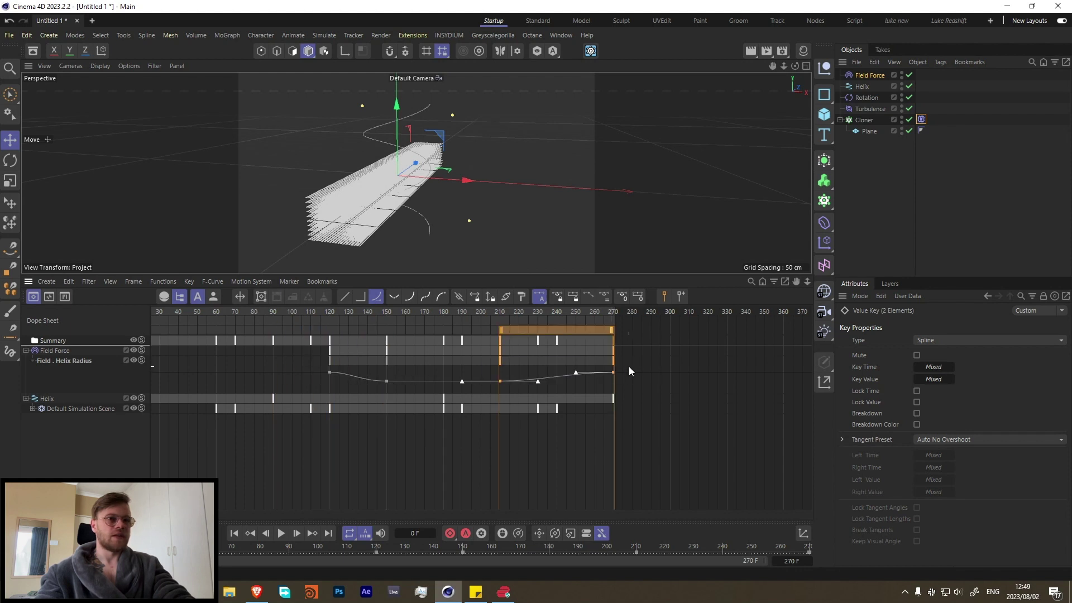
click(615, 364)
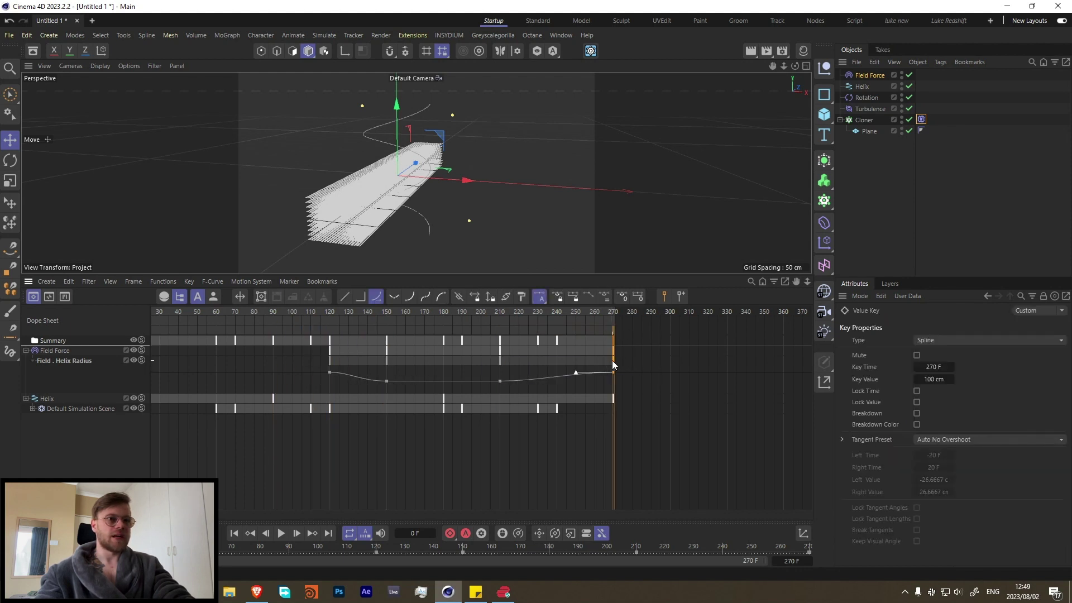
mouse_move(612, 362)
mouse_down()
mouse_move(558, 363)
mouse_move(475, 391)
mouse_up()
drag(558, 363, 504, 370)
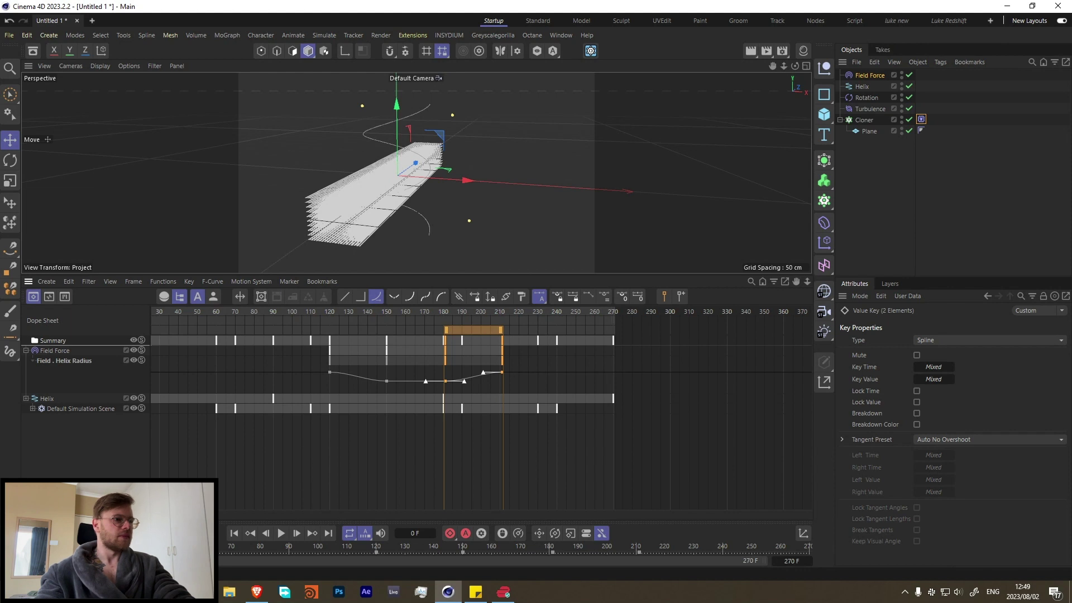
click(28, 282)
click(921, 129)
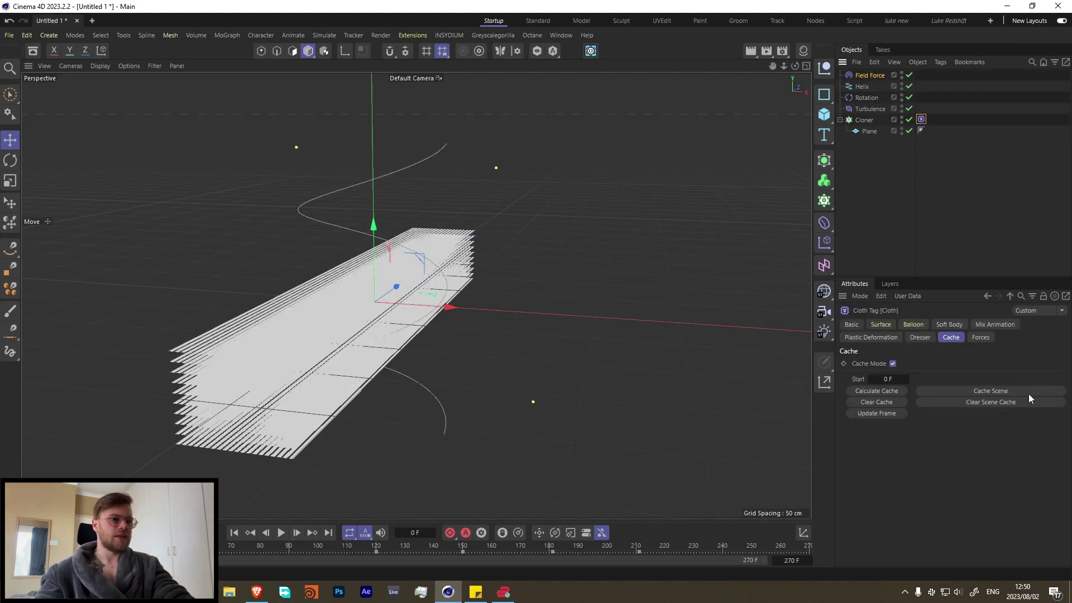
- Re-cache the cloth simulation, then play it back and stop at frame 66
click(978, 389)
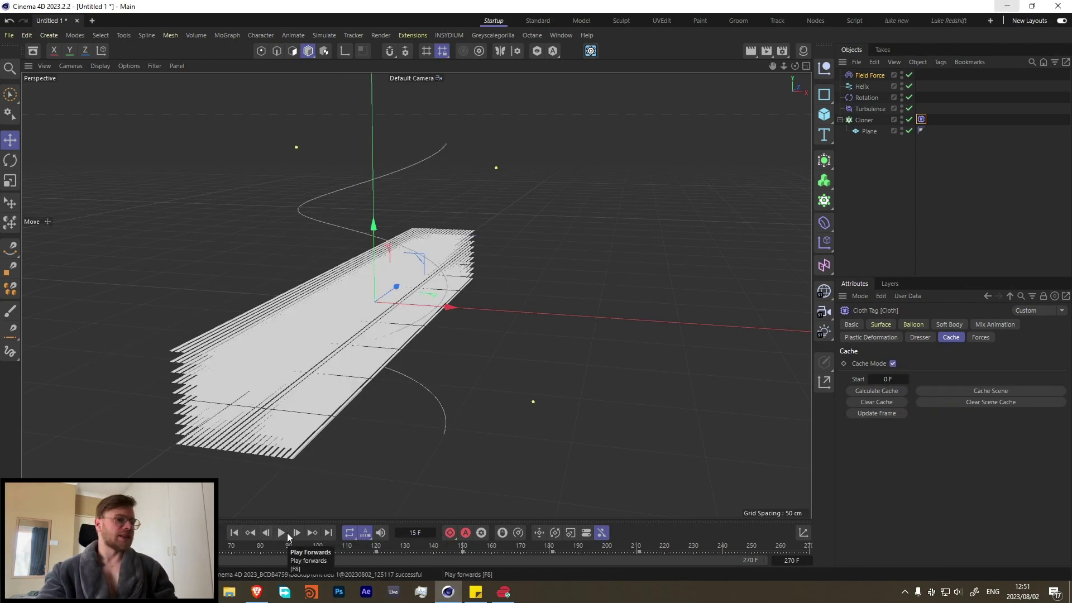
click(281, 533)
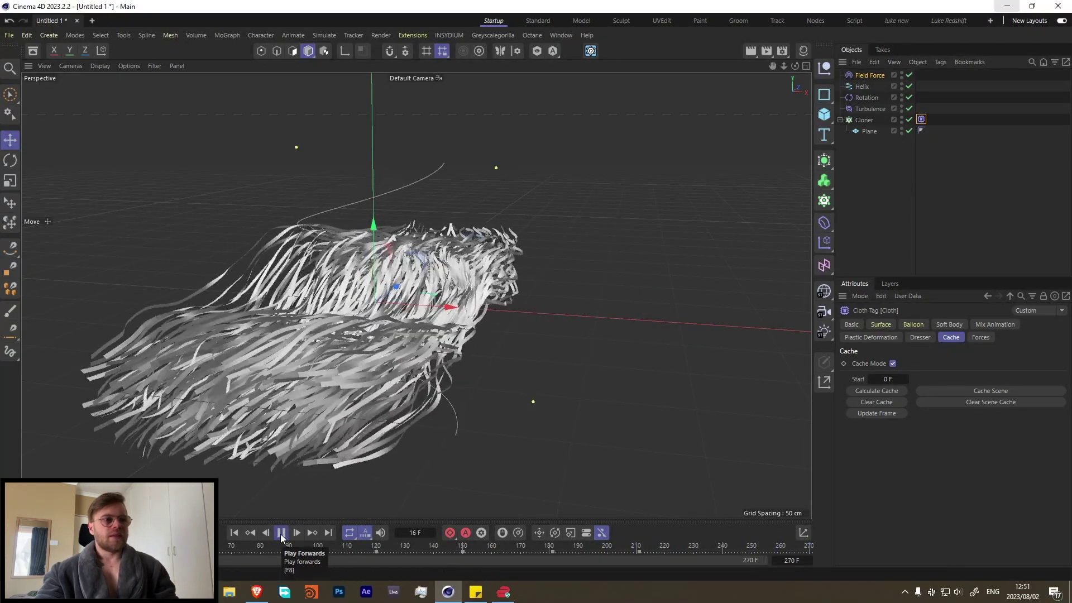
click(281, 533)
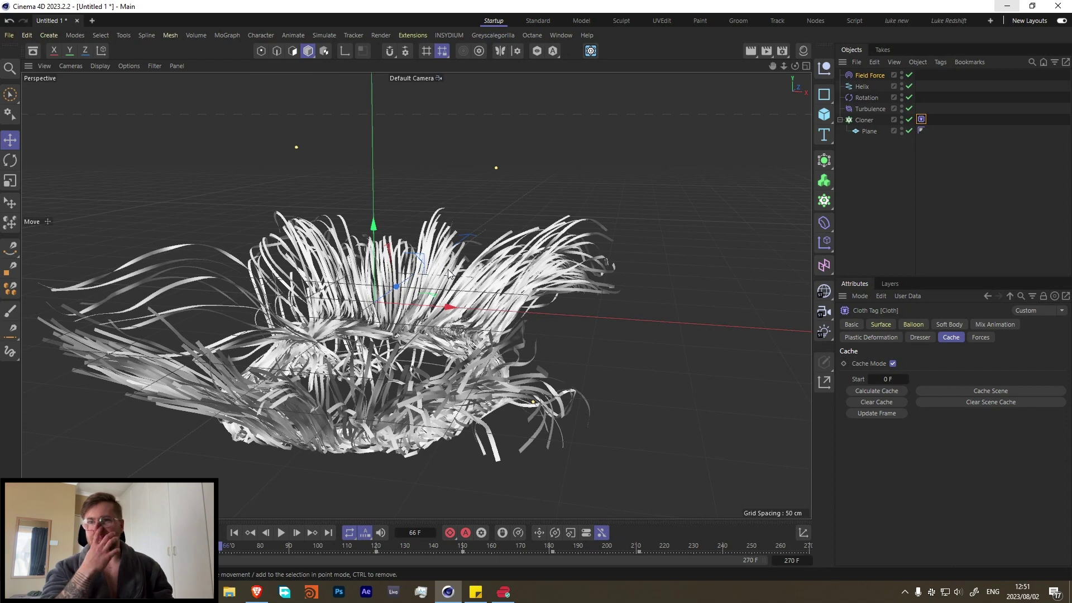
- Select the Field Force and orbit the view to face the ribbon ring head-on
click(865, 74)
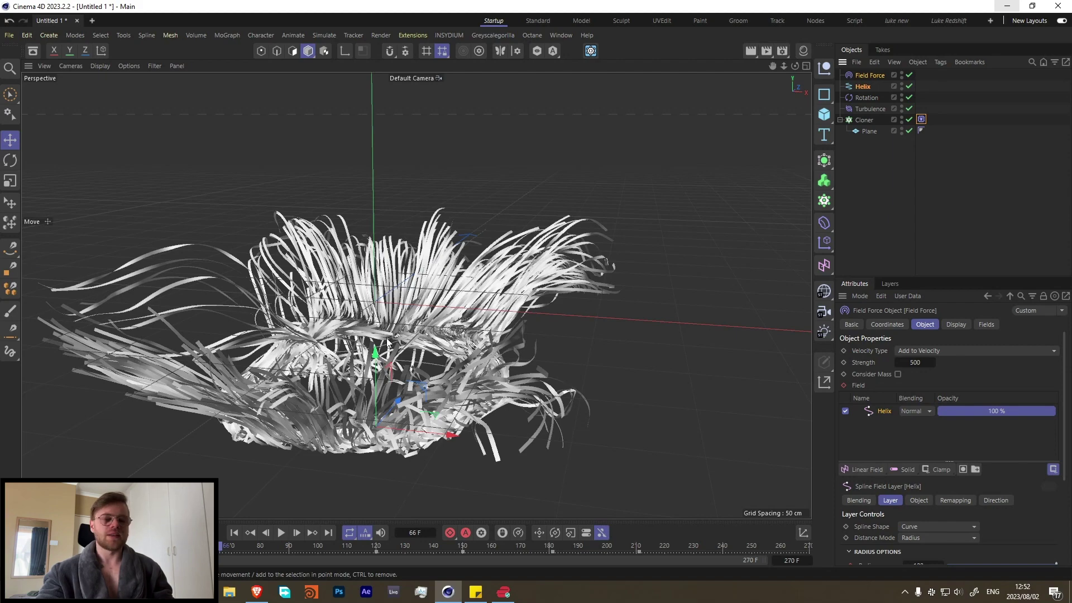
alt+drag(391, 346, 456, 353)
alt+drag(462, 397, 557, 310)
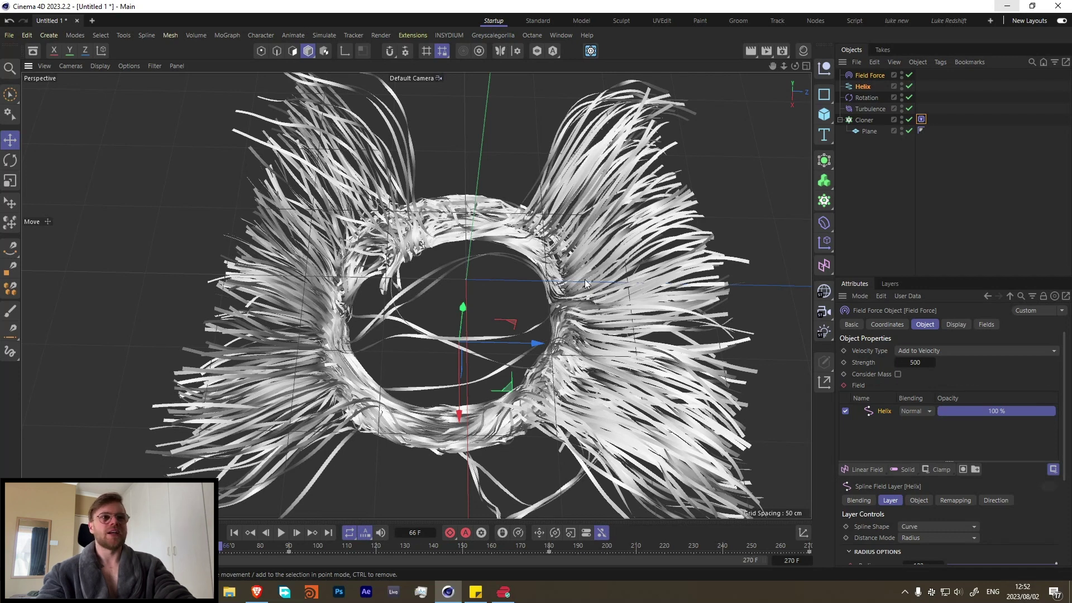
- Add a Random effector to the Cloner with Color Mode set to Effector Color
click(552, 251)
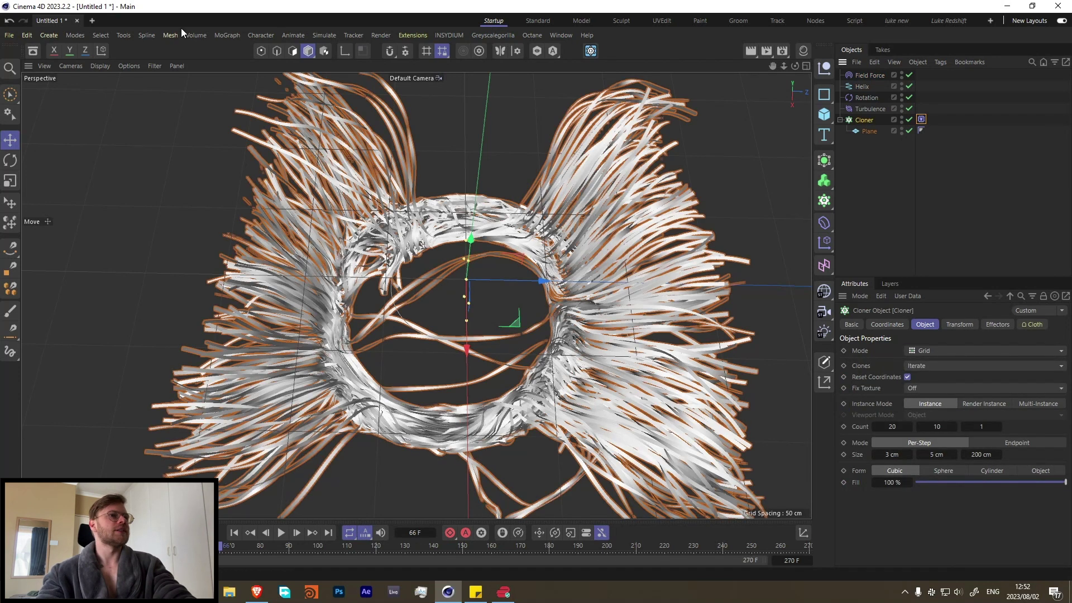
click(223, 35)
mouse_move(273, 56)
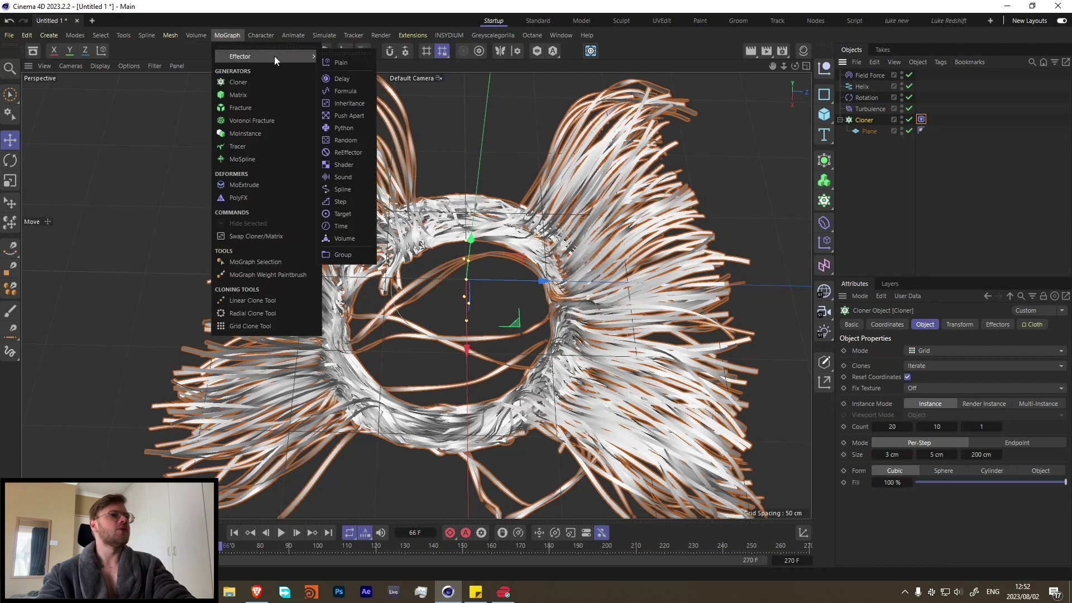
click(356, 139)
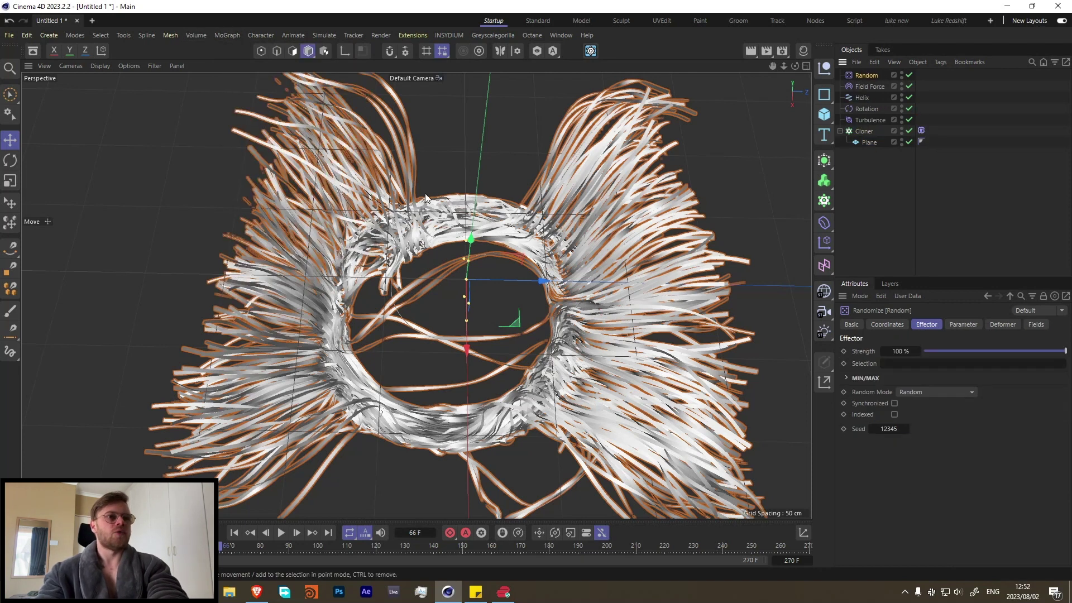
click(959, 329)
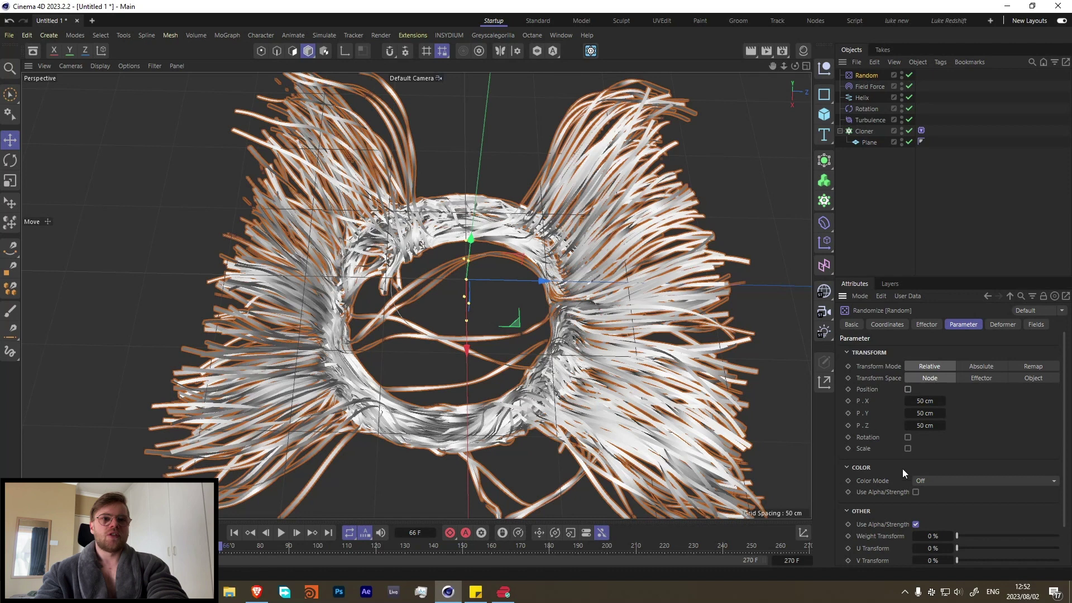
click(921, 478)
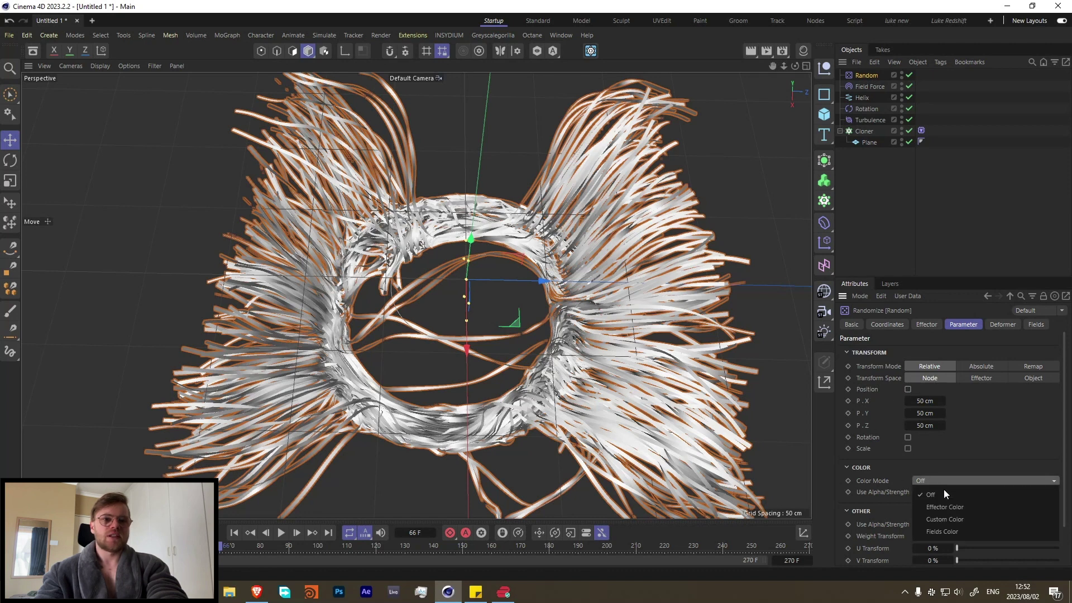
click(935, 508)
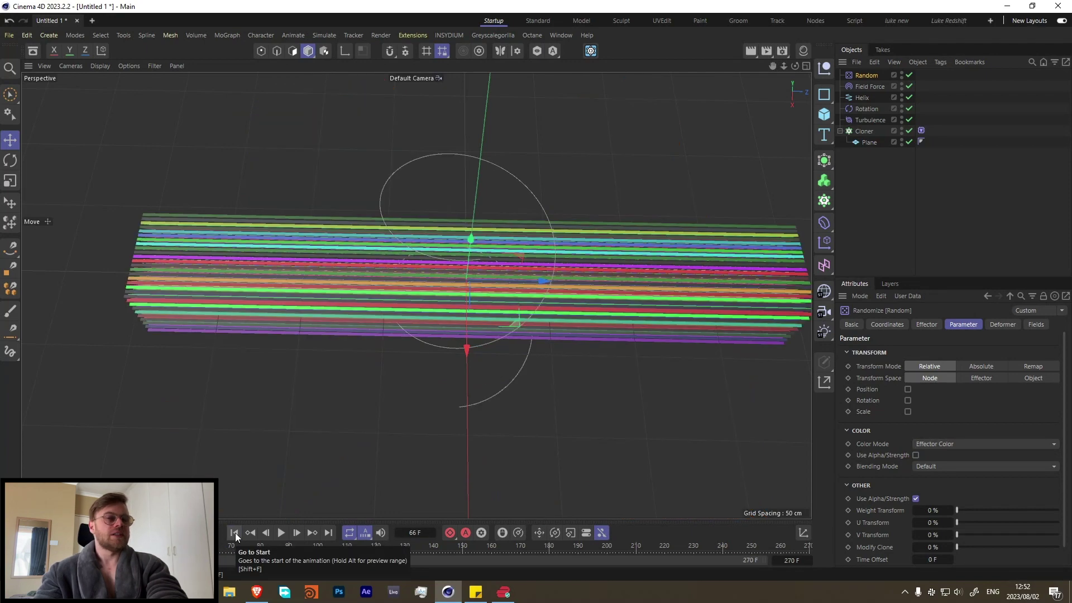
alt+drag(381, 295, 536, 184)
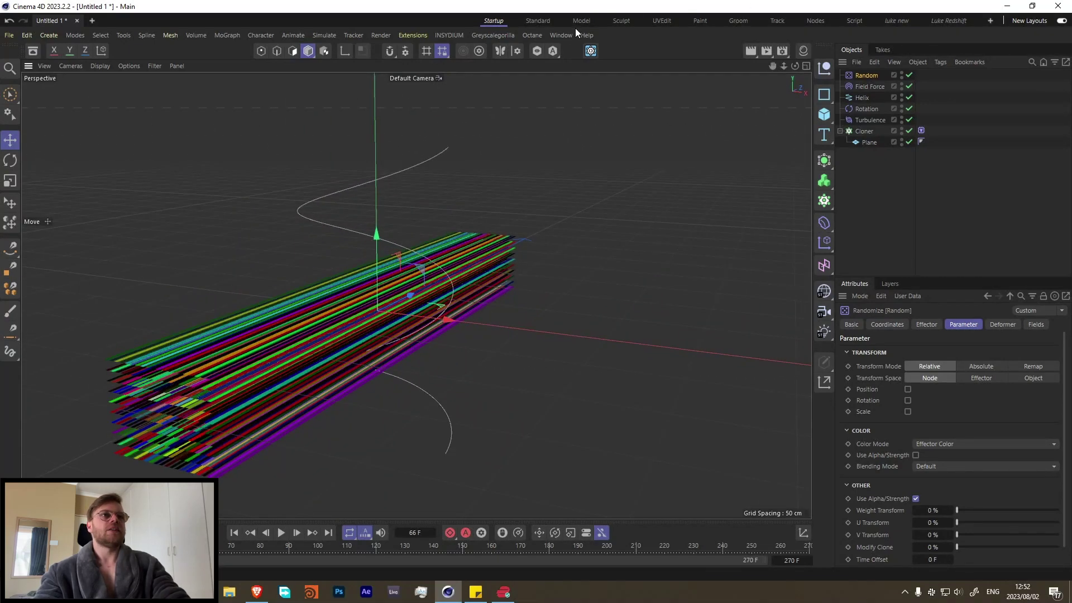
click(783, 50)
- Switch the renderer to Redshift and dock the RS RenderView into the layout
click(781, 70)
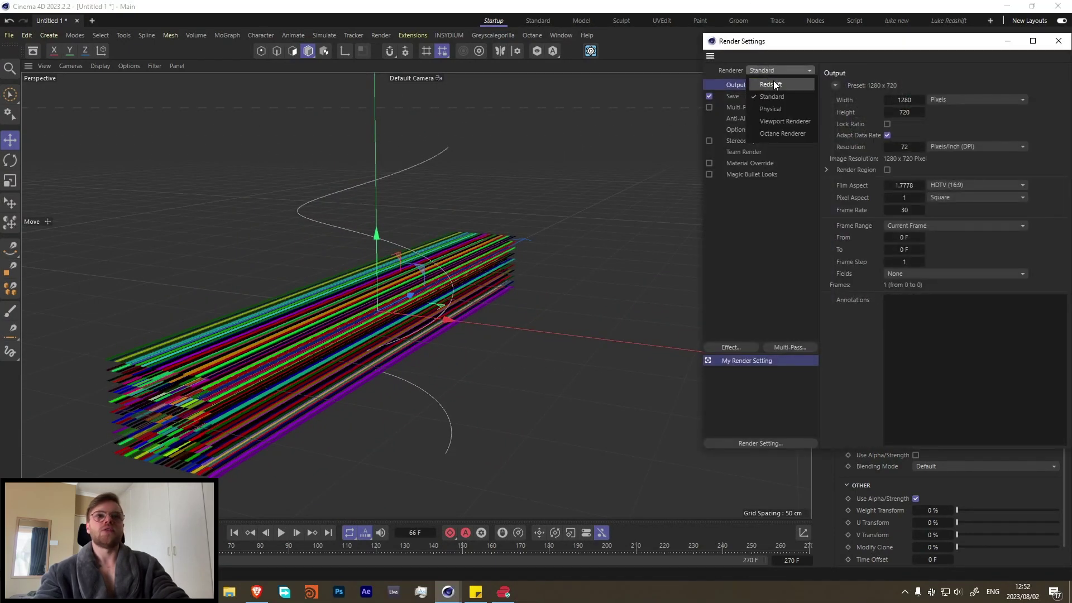
click(775, 84)
click(1059, 41)
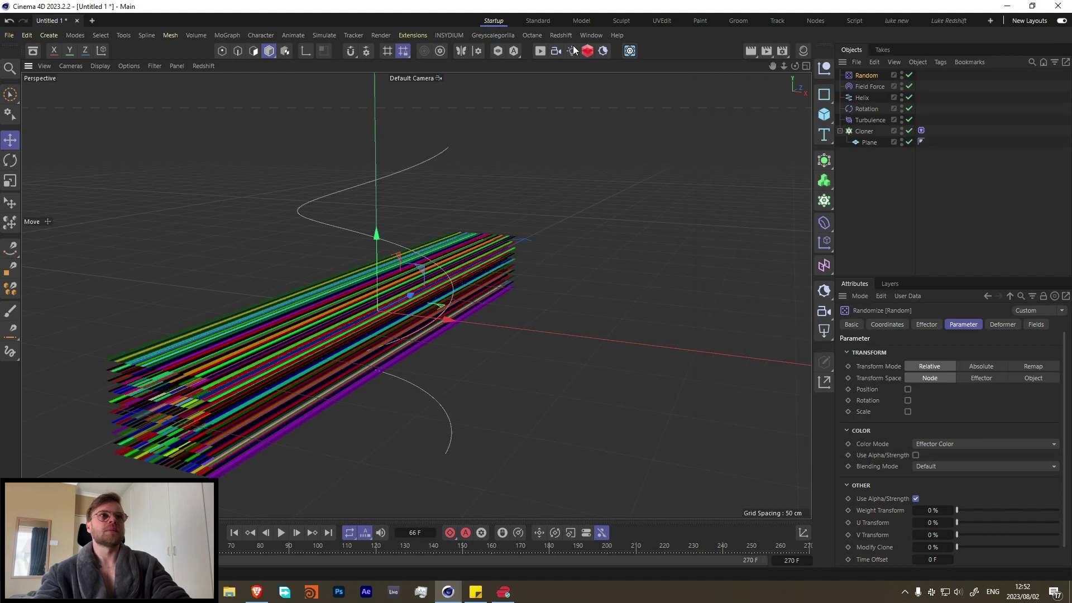
click(560, 34)
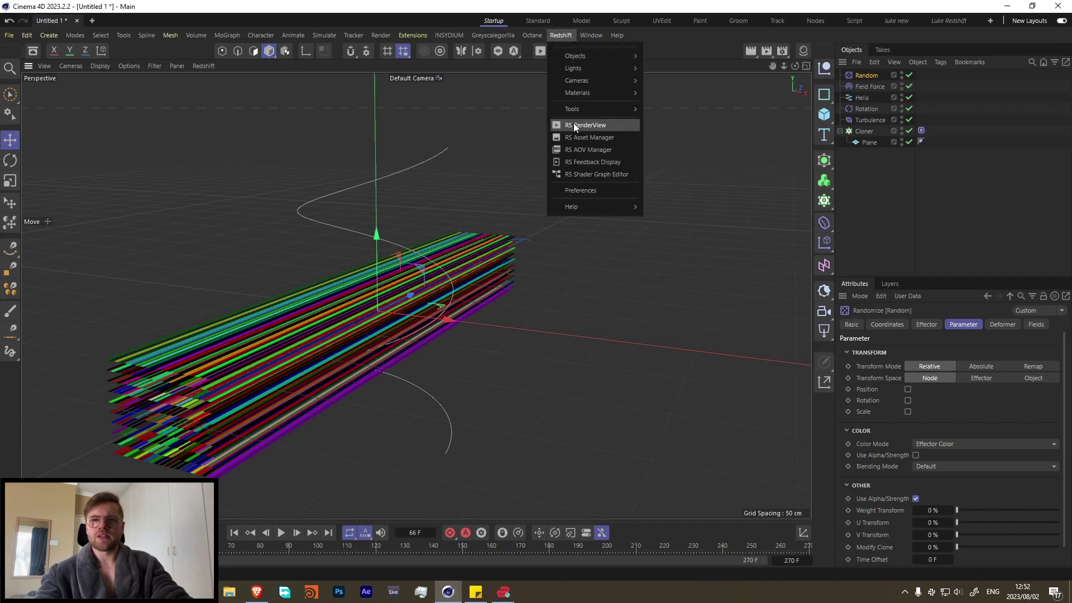
click(576, 126)
drag(581, 126, 136, 182)
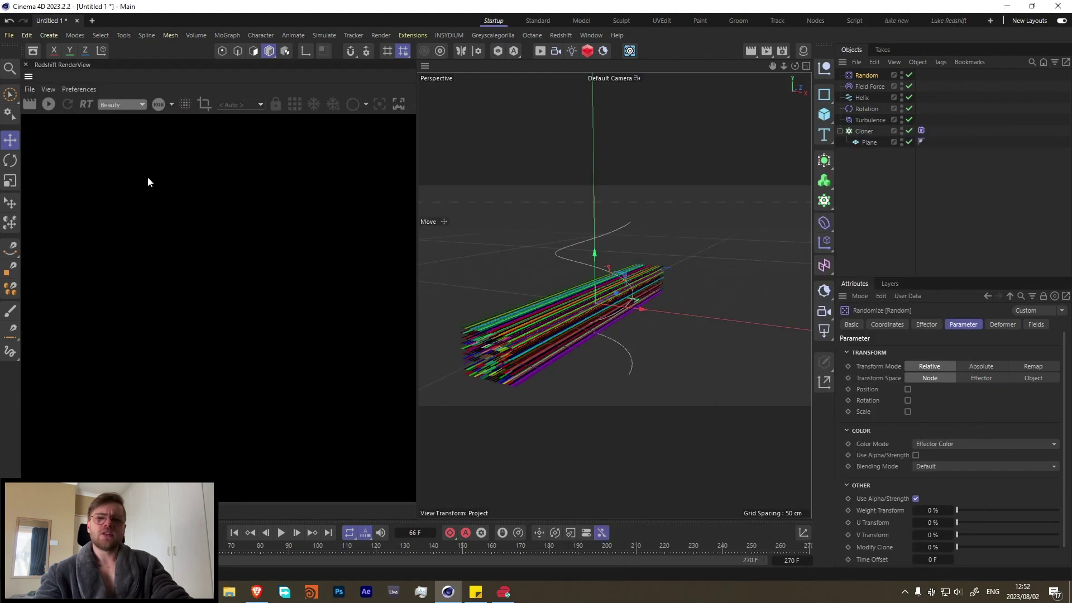
- Create an RS Standard material, apply it to the Cloner and start the interactive render
click(803, 51)
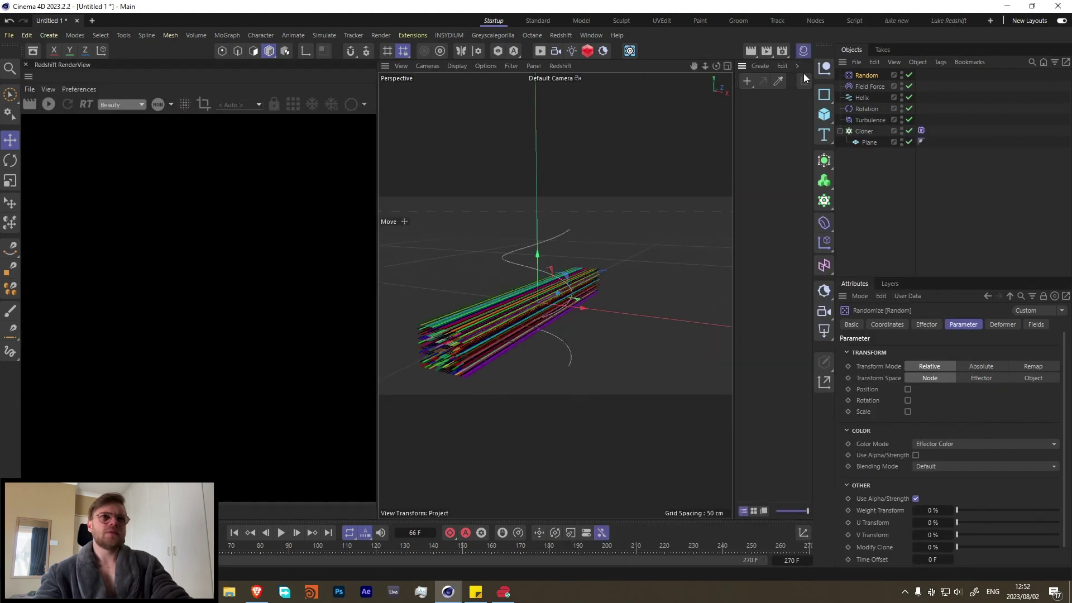
click(760, 66)
mouse_move(773, 123)
mouse_move(902, 125)
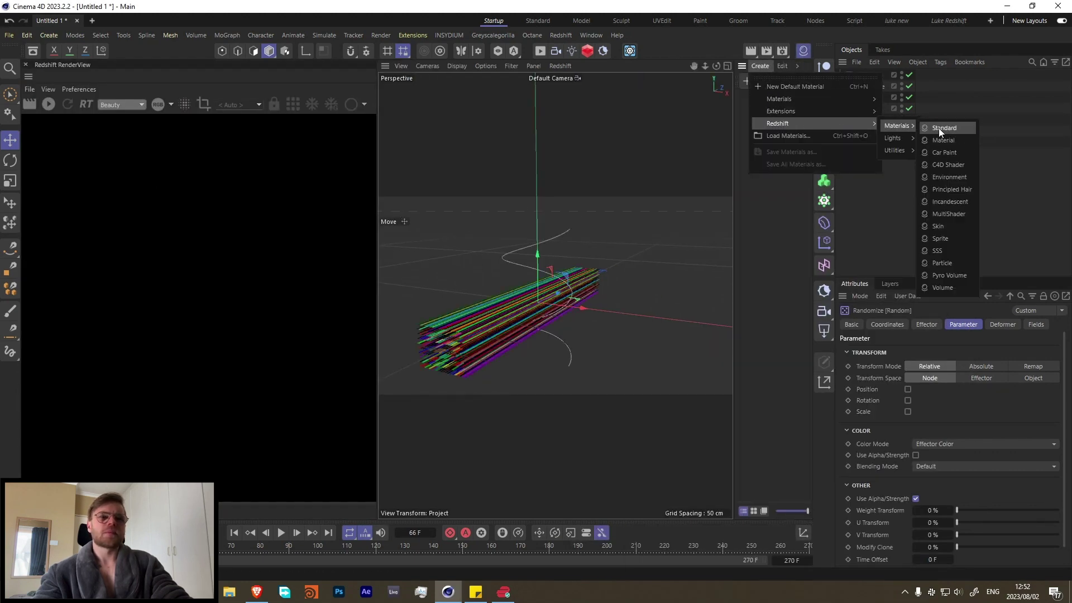
click(939, 128)
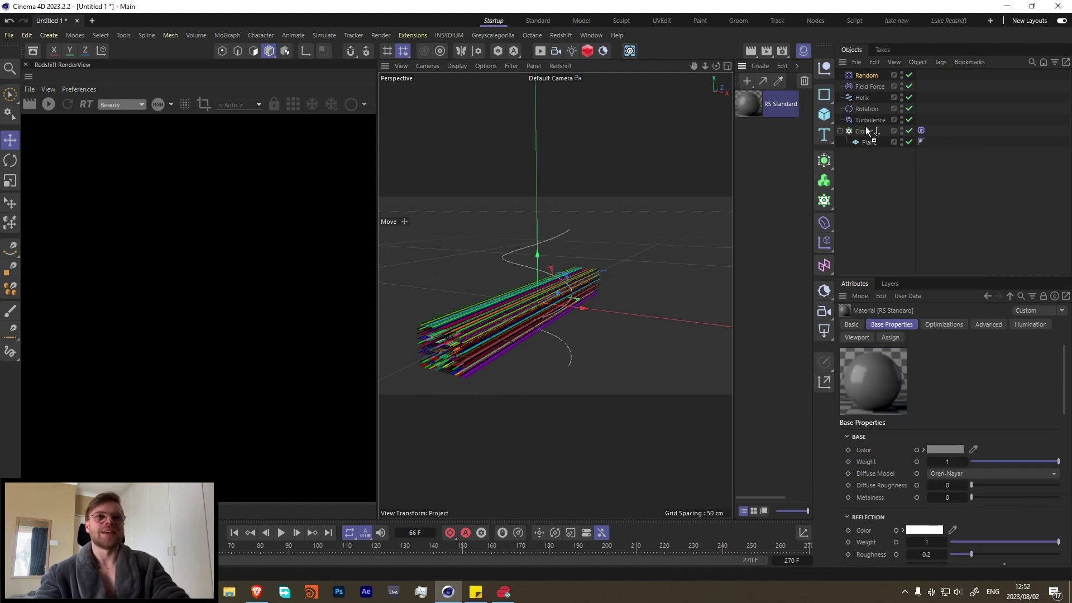
drag(867, 127, 866, 131)
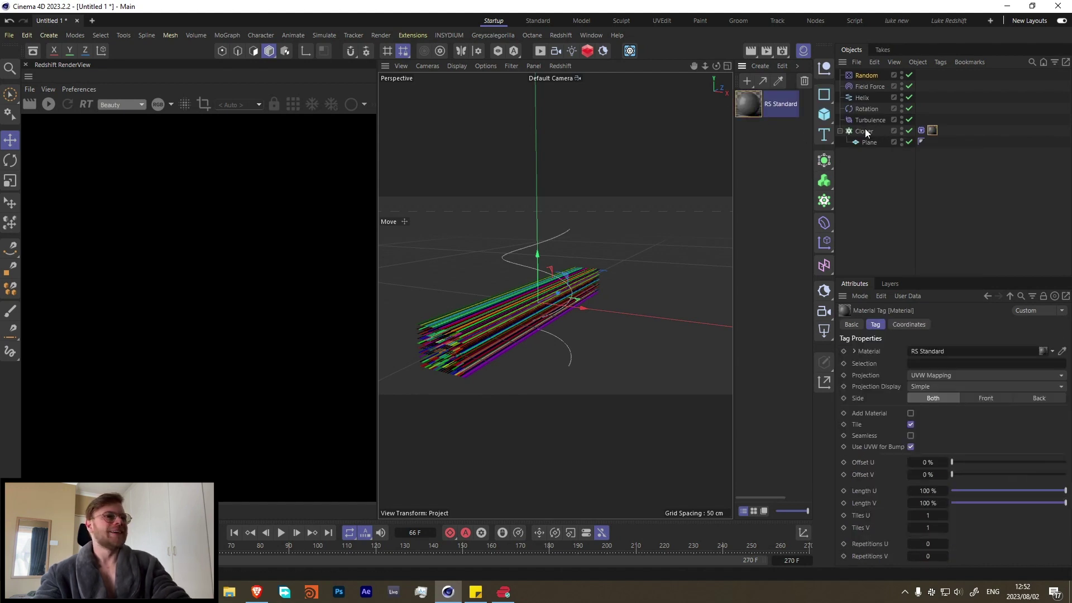
click(49, 103)
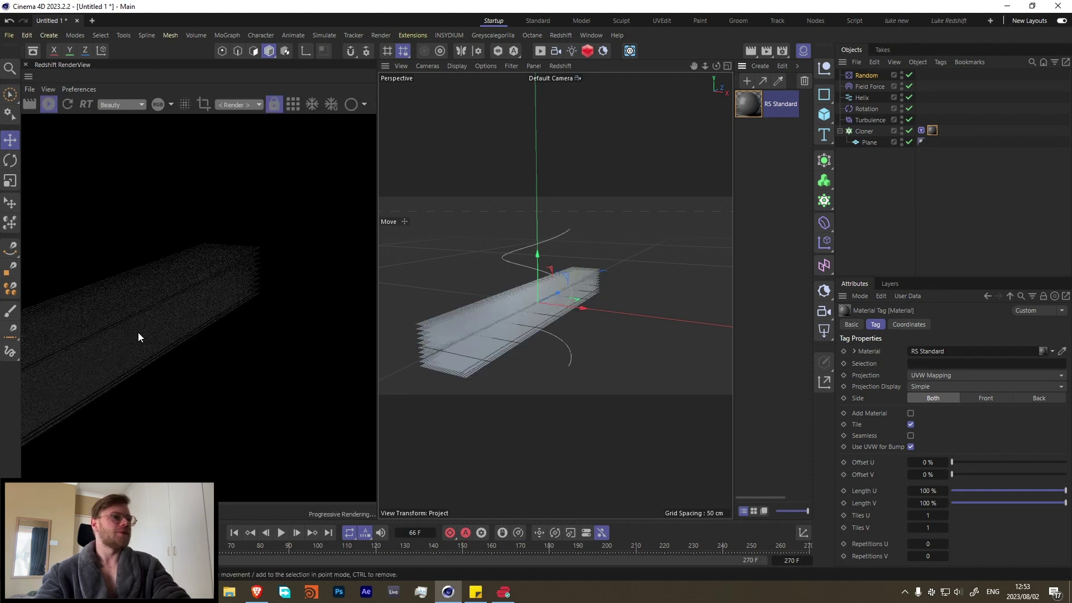
- Add a Redshift Dome Light to the scene
click(560, 35)
mouse_move(585, 65)
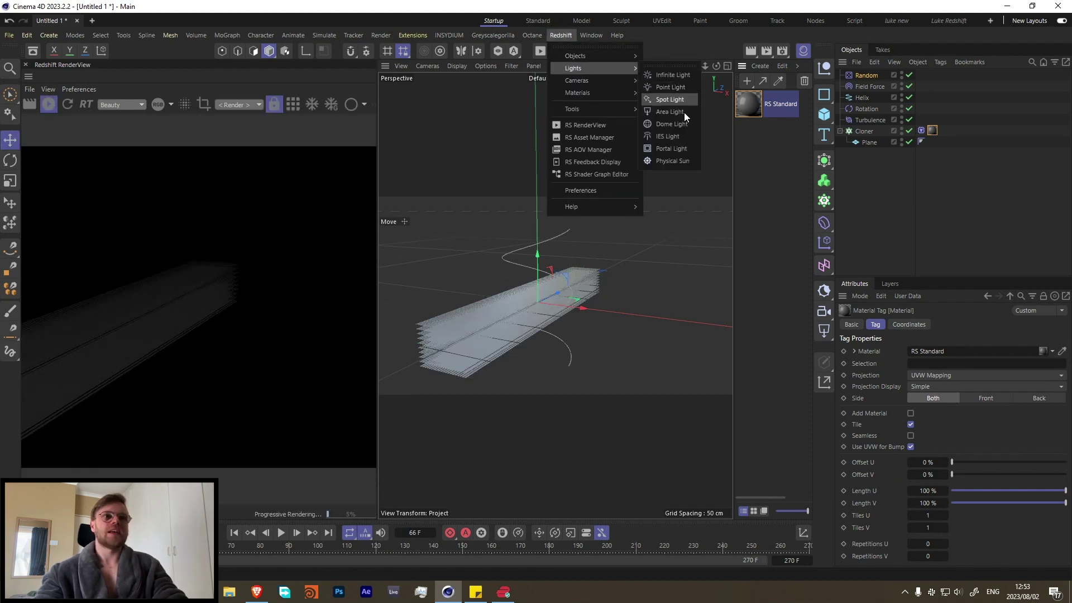
click(669, 122)
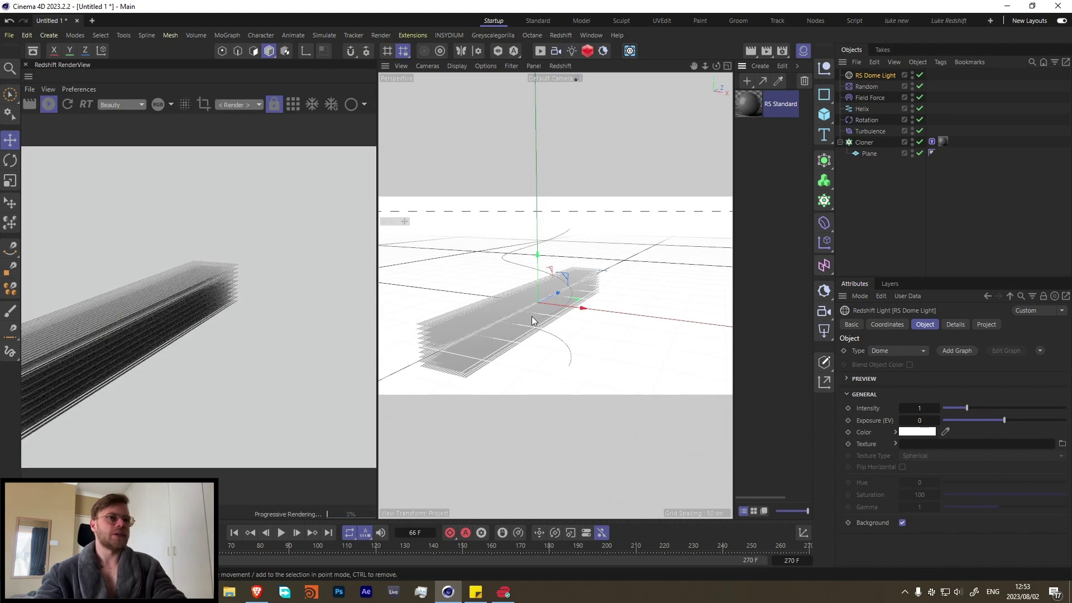
alt+drag(531, 316, 642, 235)
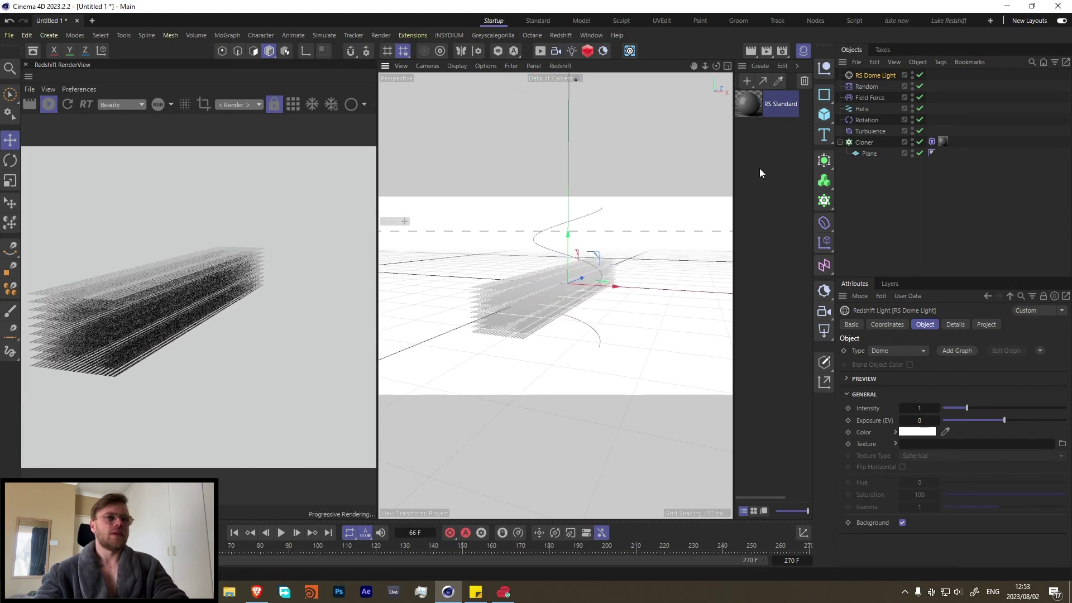
double_click(752, 101)
- Wire a Color User Data node with attribute RSMGColor into the RS Standard Color
double_click(505, 240)
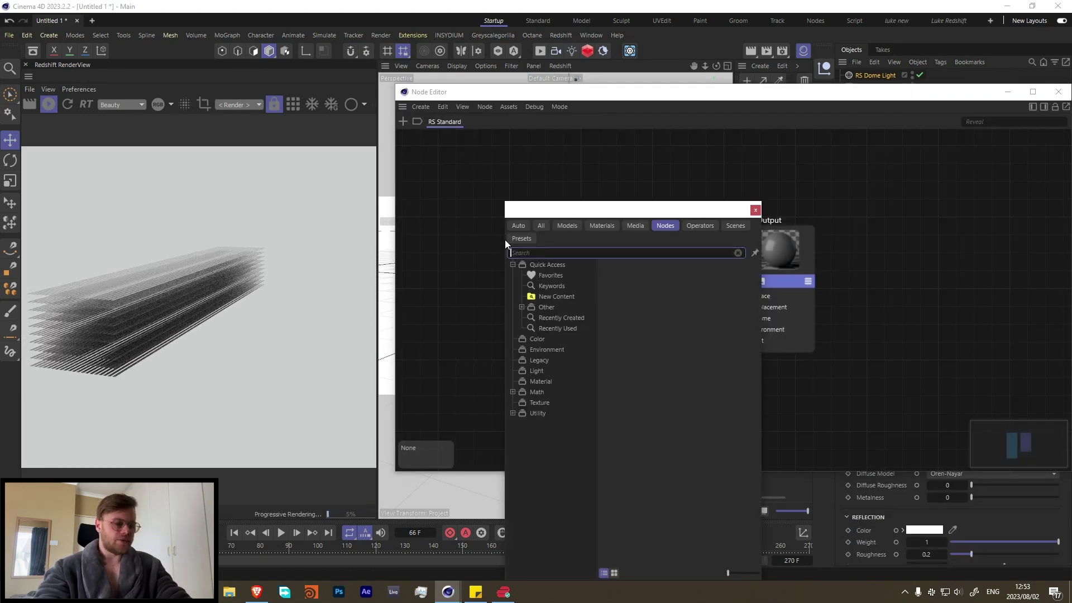
text(color)
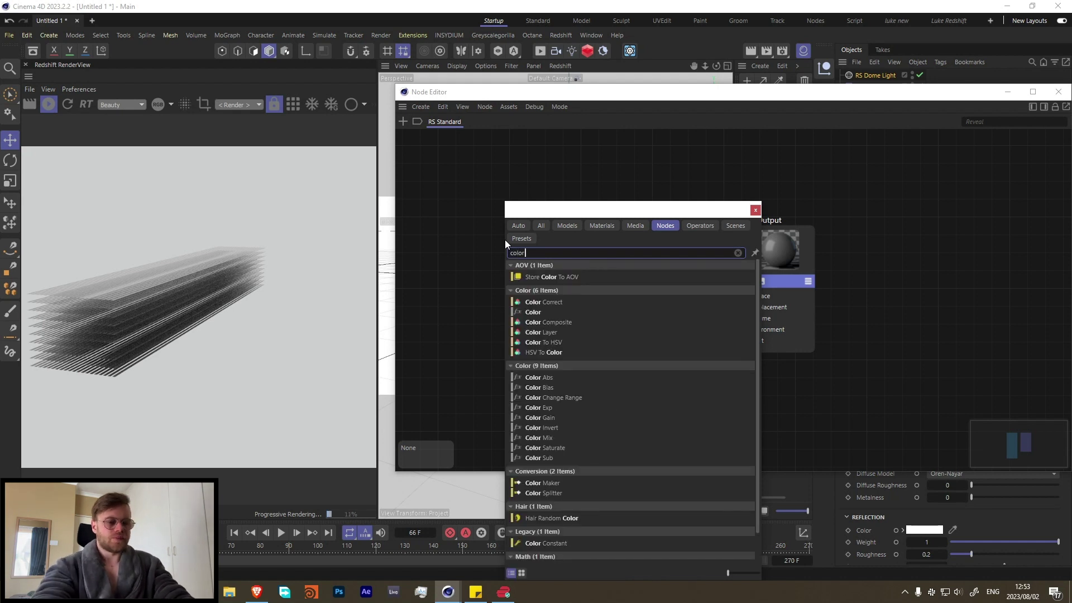
text( user)
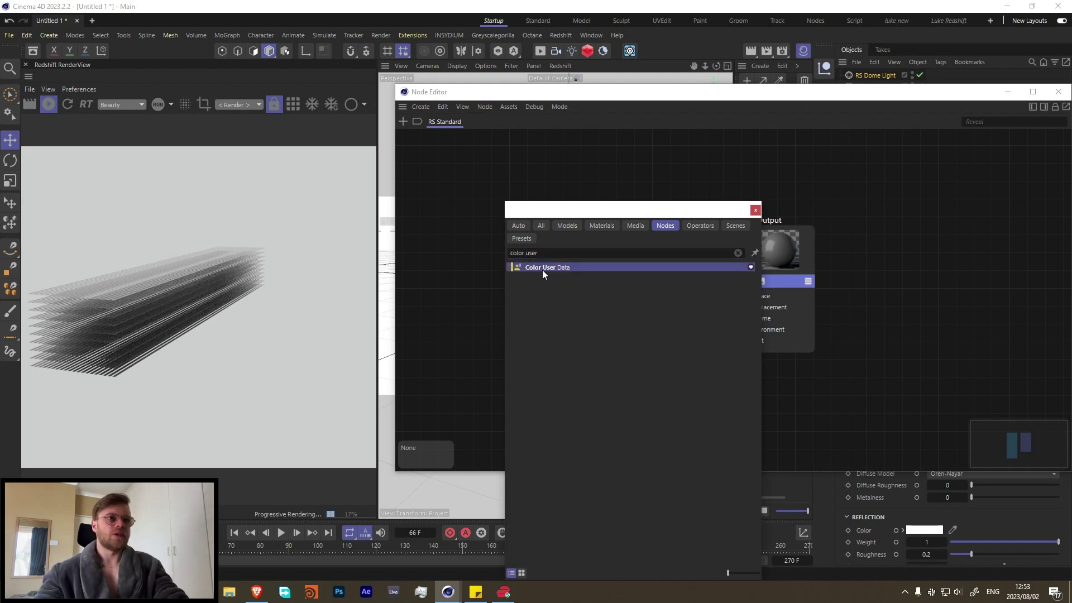
click(542, 270)
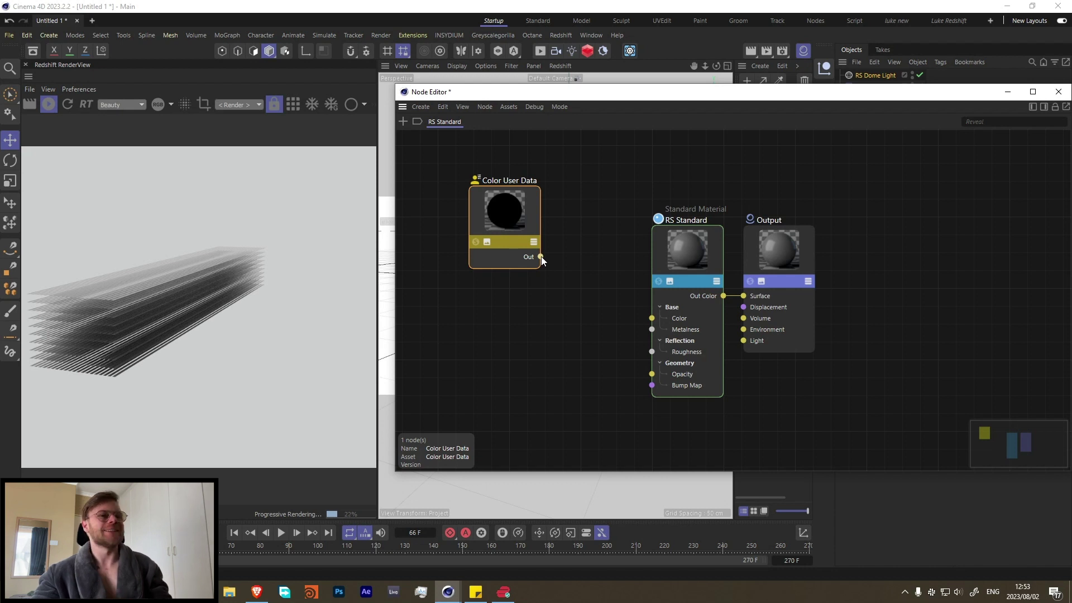
drag(542, 257, 655, 321)
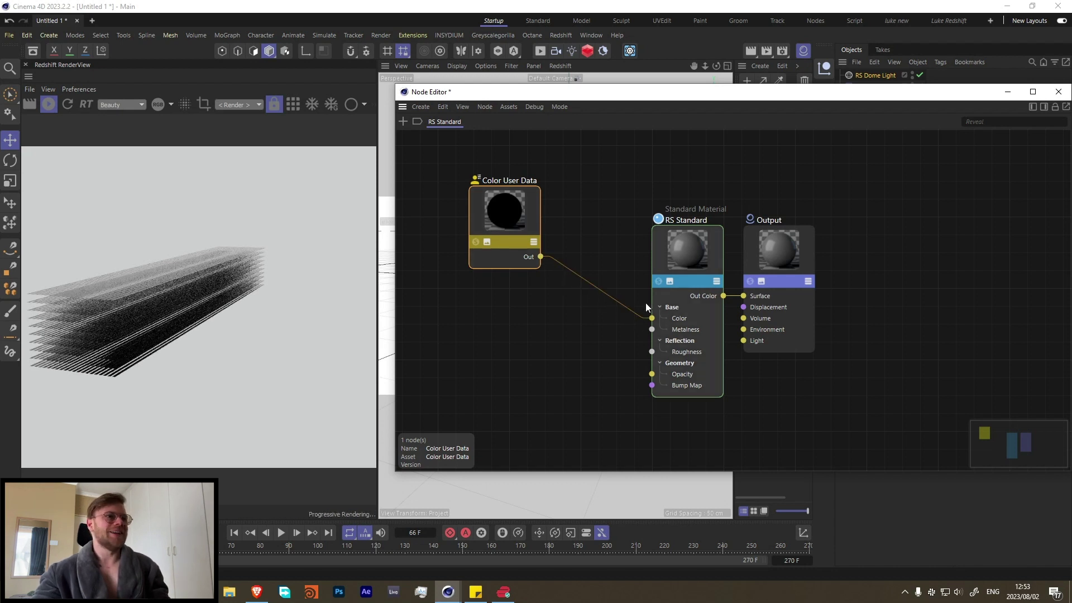
click(1045, 107)
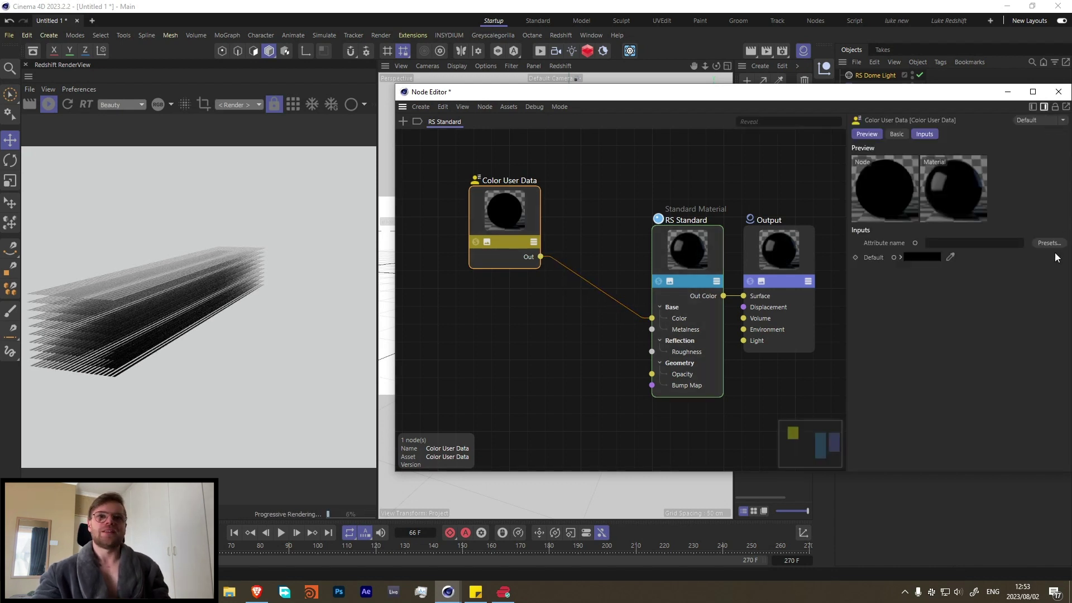
click(1047, 244)
click(980, 256)
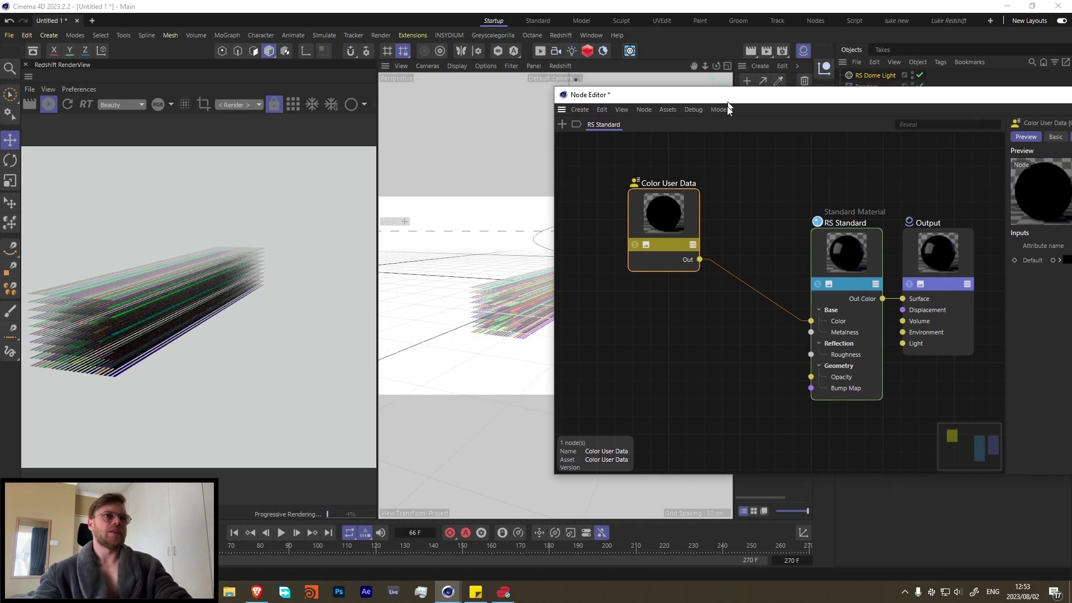
- Insert a Ramp node between the Color User Data node and the material's Color
drag(584, 96, 743, 100)
alt+drag(518, 290, 497, 304)
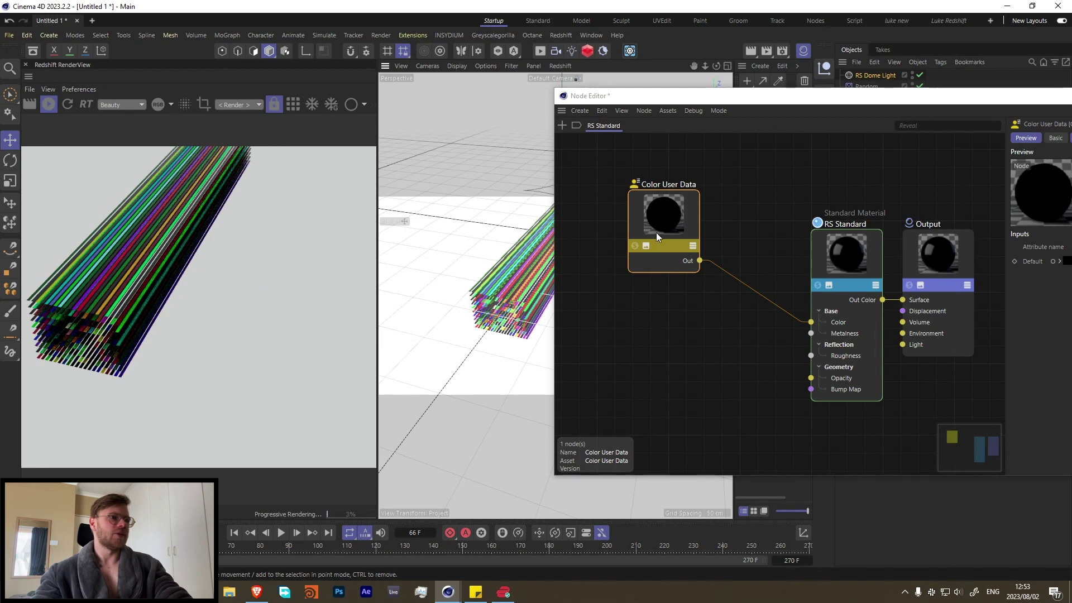
middle_drag(761, 215, 673, 207)
double_click(672, 207)
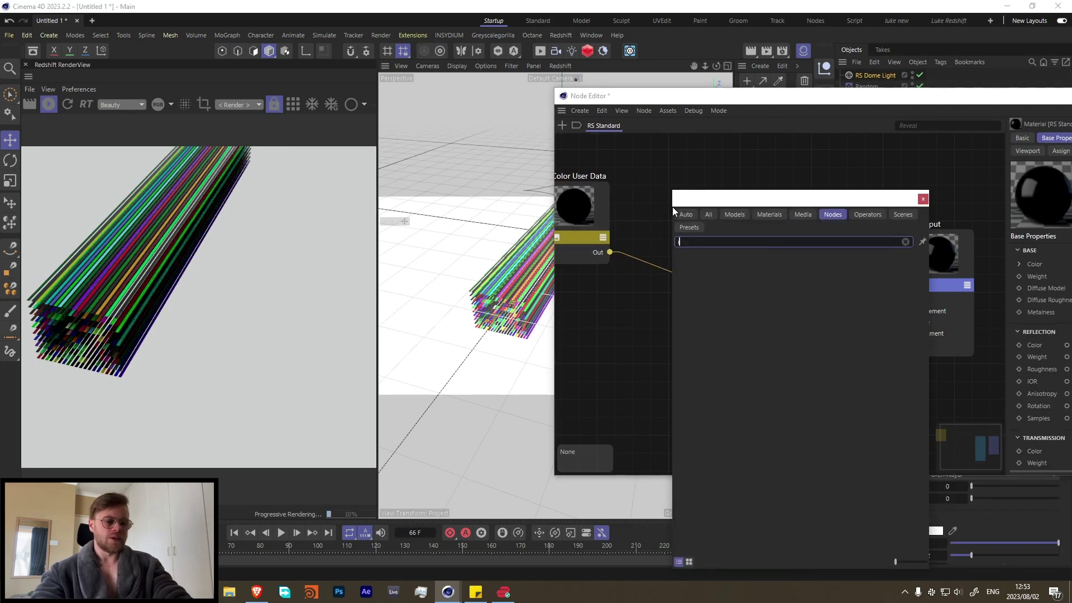
text(ramp)
drag(673, 207, 819, 181)
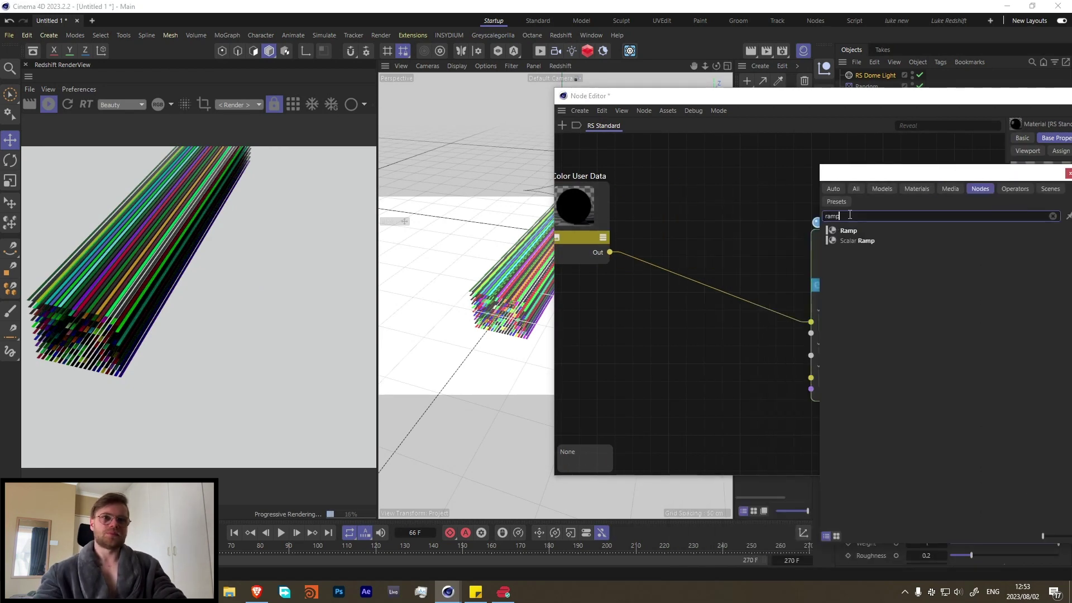
drag(849, 231, 685, 278)
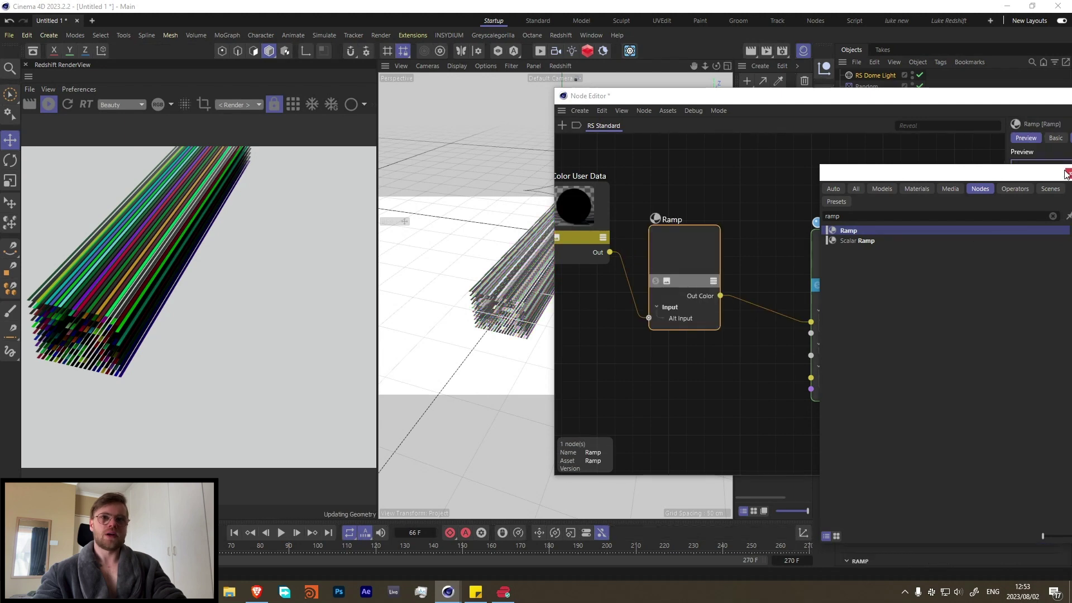
click(1067, 173)
drag(902, 94, 725, 48)
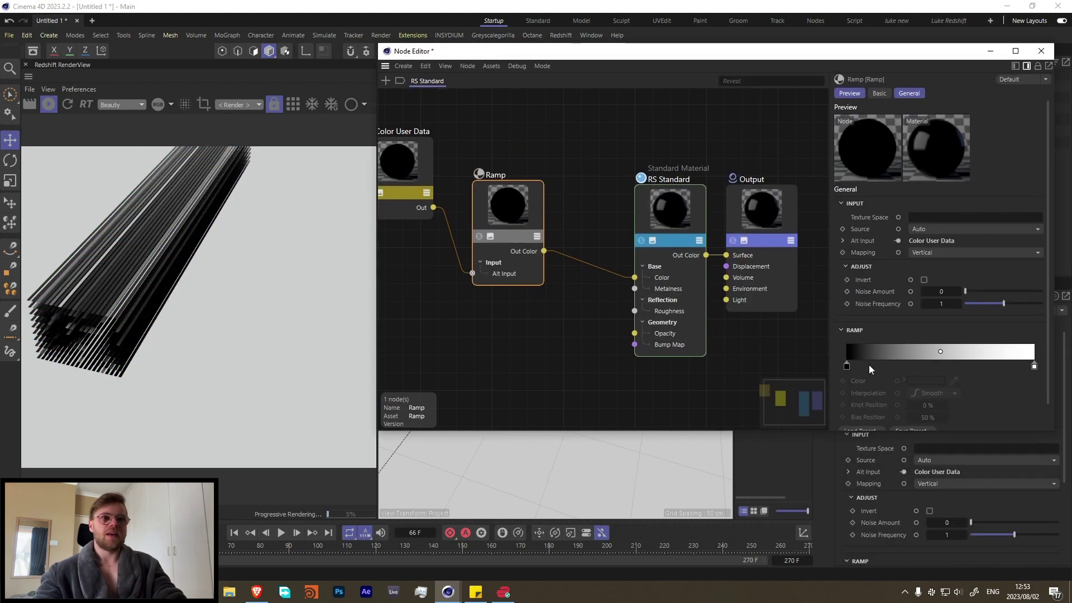
- Rearrange the Ramp knots, moving the red knot and the pale-yellow end knot to the start
scroll(866, 377, down, 1)
click(867, 399)
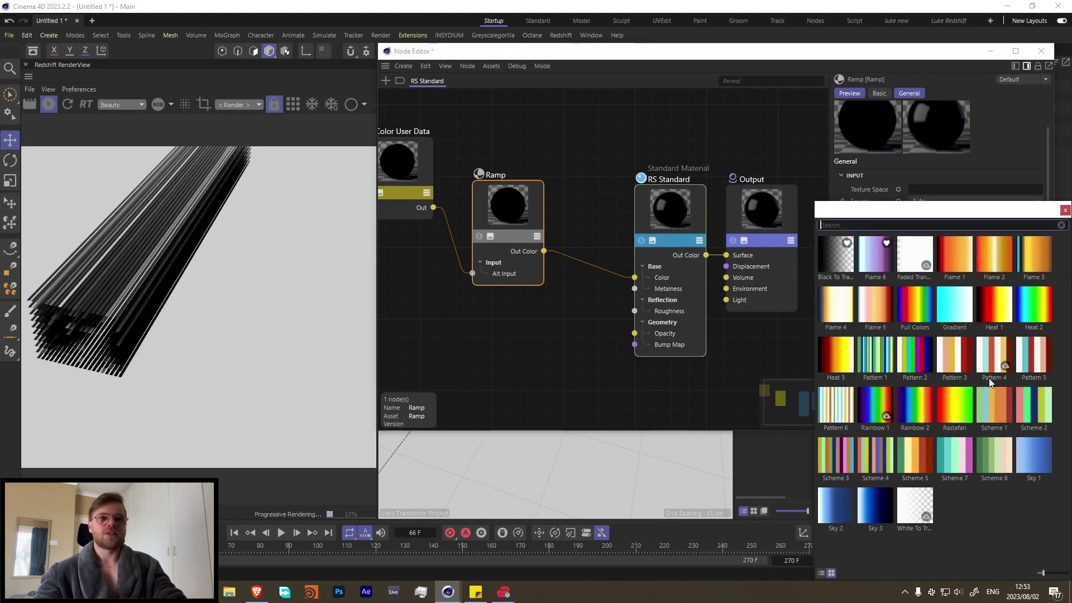
key(Escape)
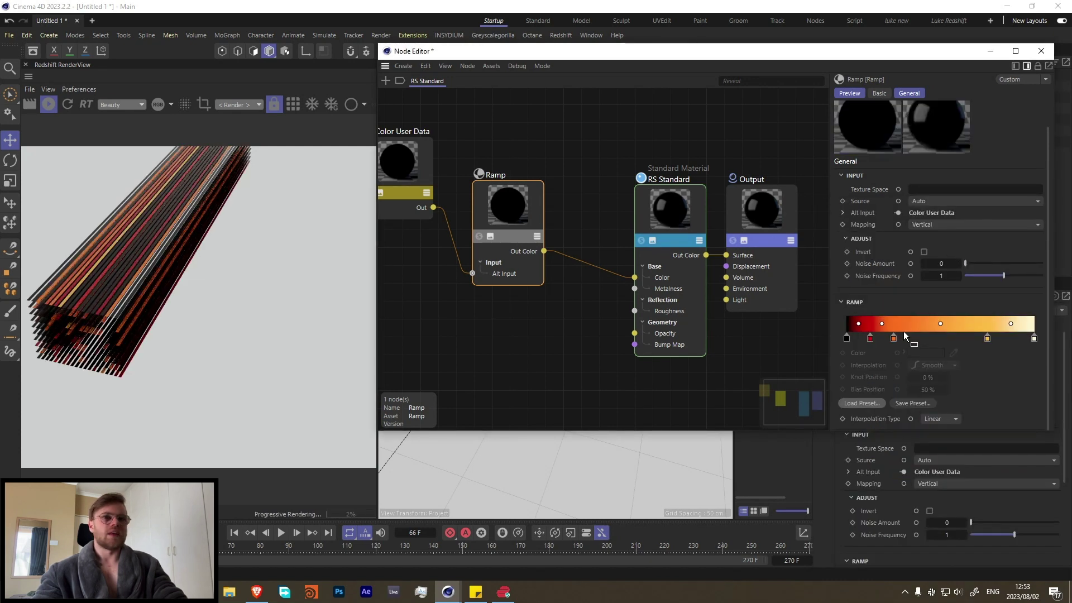
drag(870, 339, 917, 349)
click(895, 339)
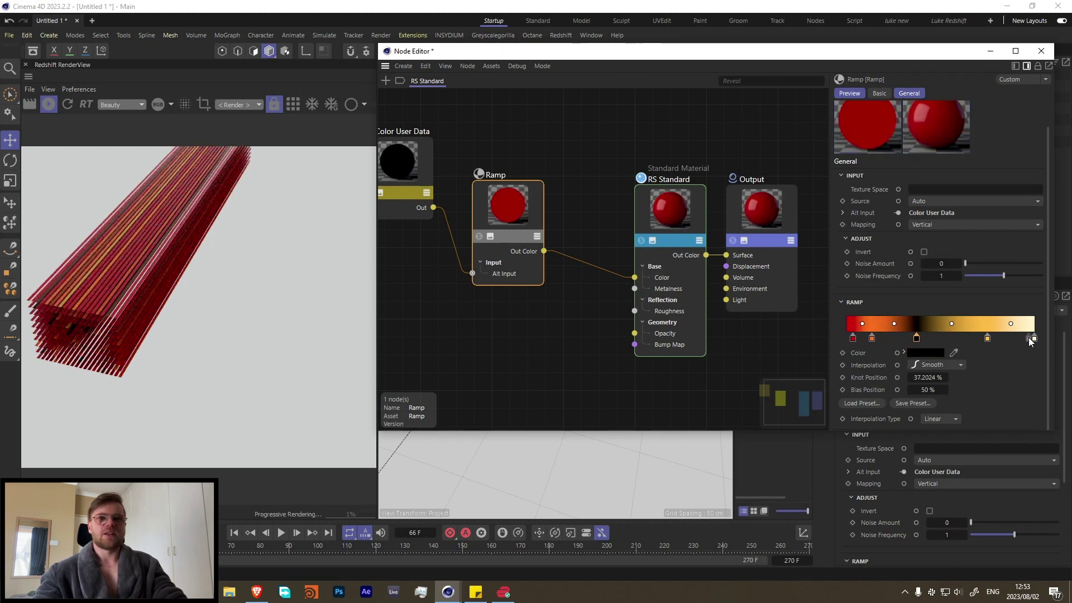
drag(1031, 339, 846, 342)
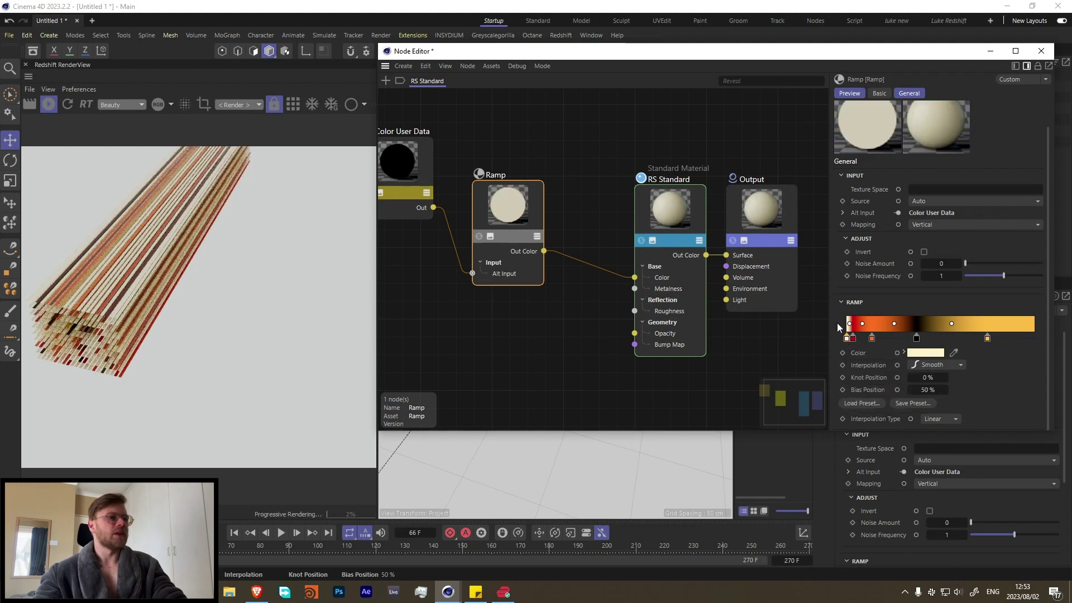
- Load a blue-purple gradient preset on the Ramp, close the Node Editor and stop the render
click(843, 405)
click(873, 266)
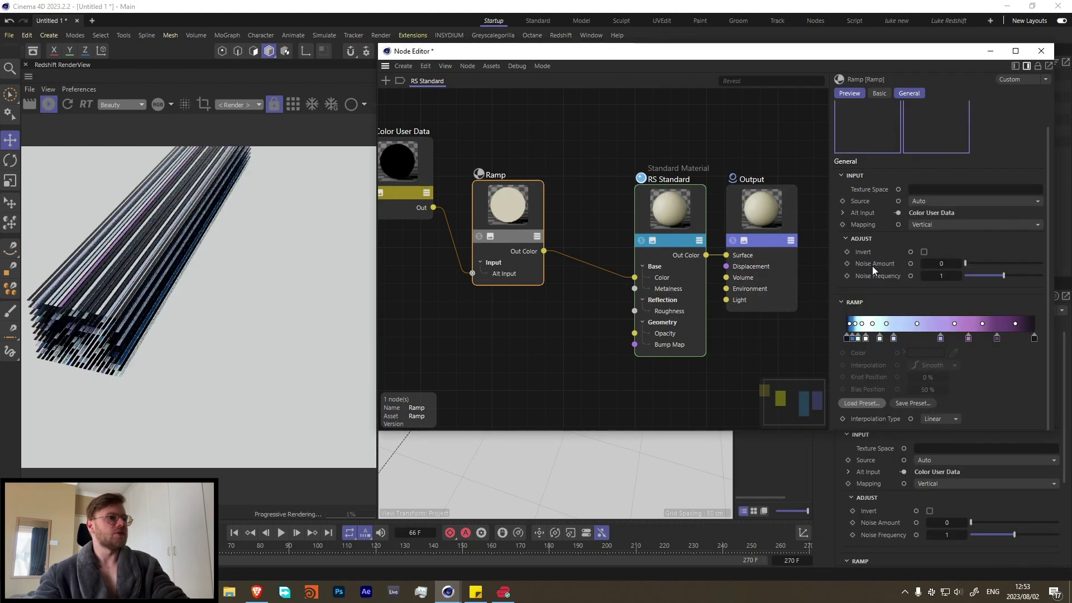
click(854, 339)
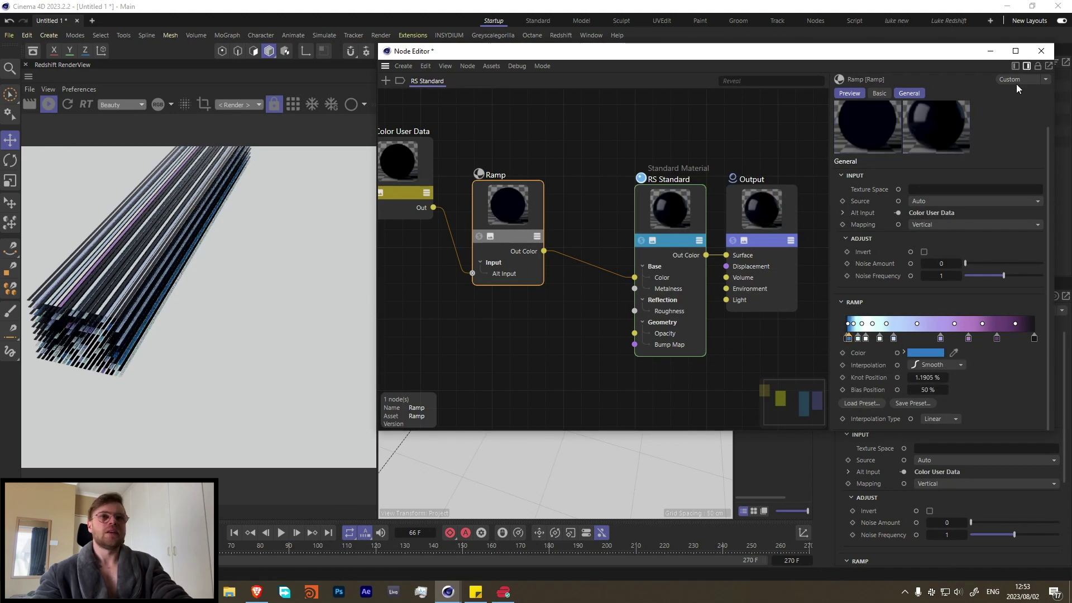
click(1041, 51)
click(47, 110)
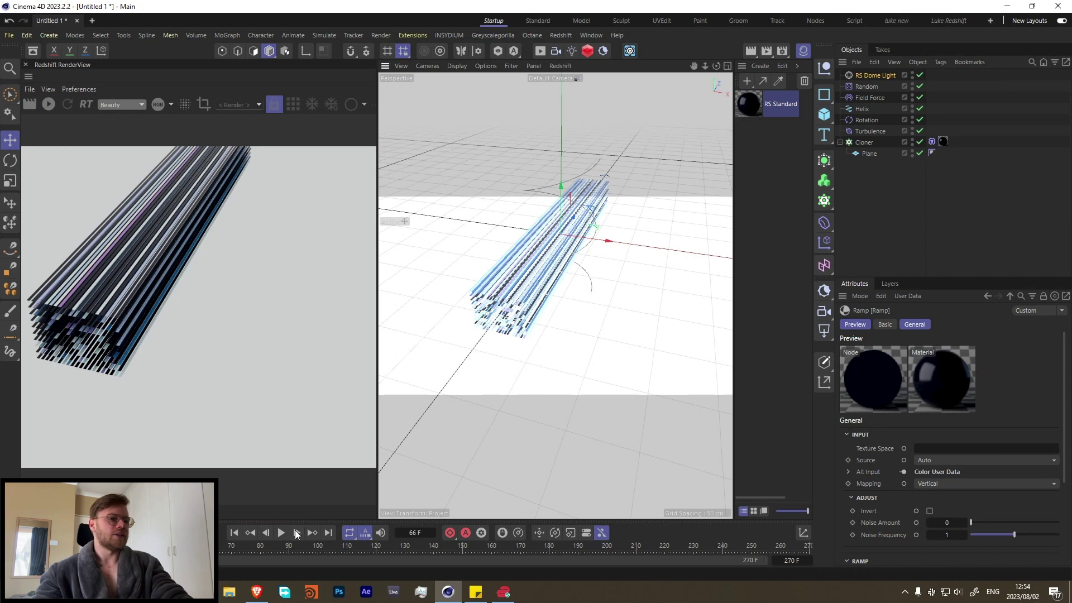
- Jump to frame 189 and restart the Redshift render from a near-level viewing angle
drag(275, 549, 575, 549)
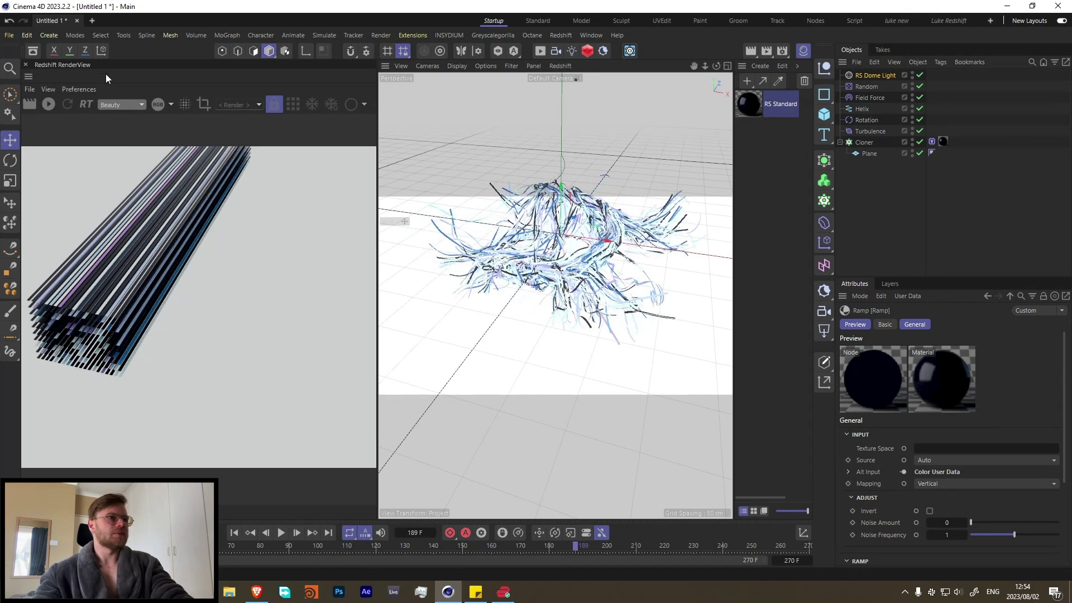
click(49, 104)
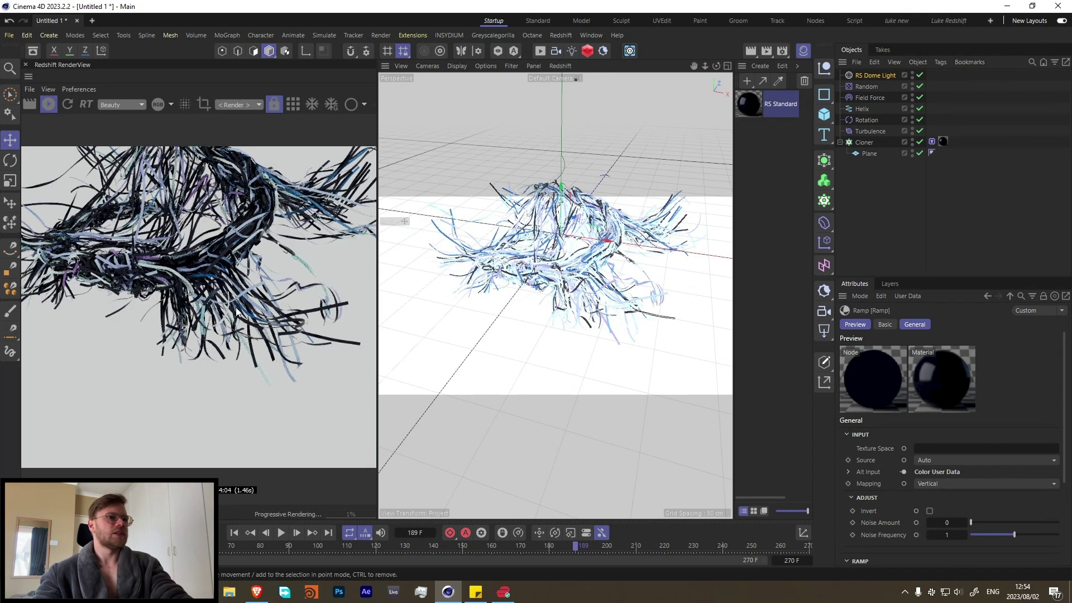
alt+drag(622, 262, 541, 303)
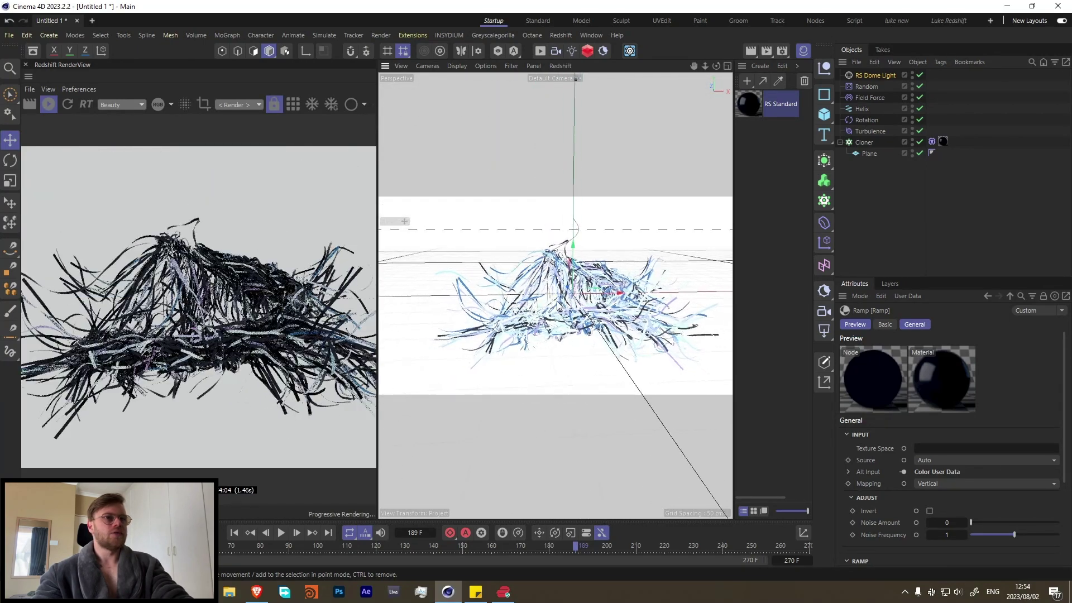
scroll(137, 265, down, 3)
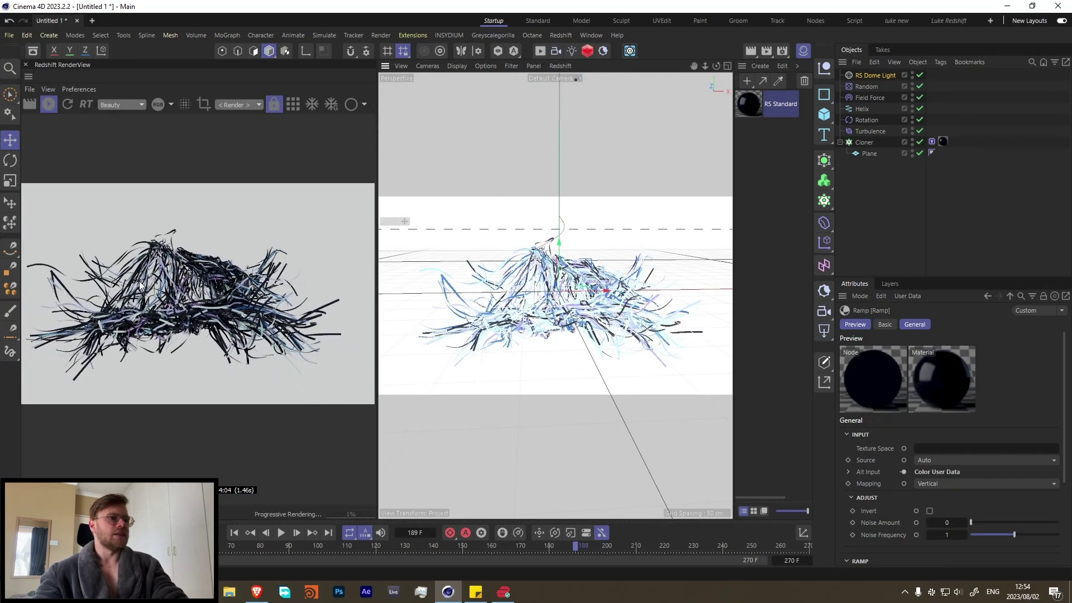
double_click(749, 104)
- Apply a blue-and-white Ramp preset and set the RS Standard Metalness to 0.306
click(1044, 104)
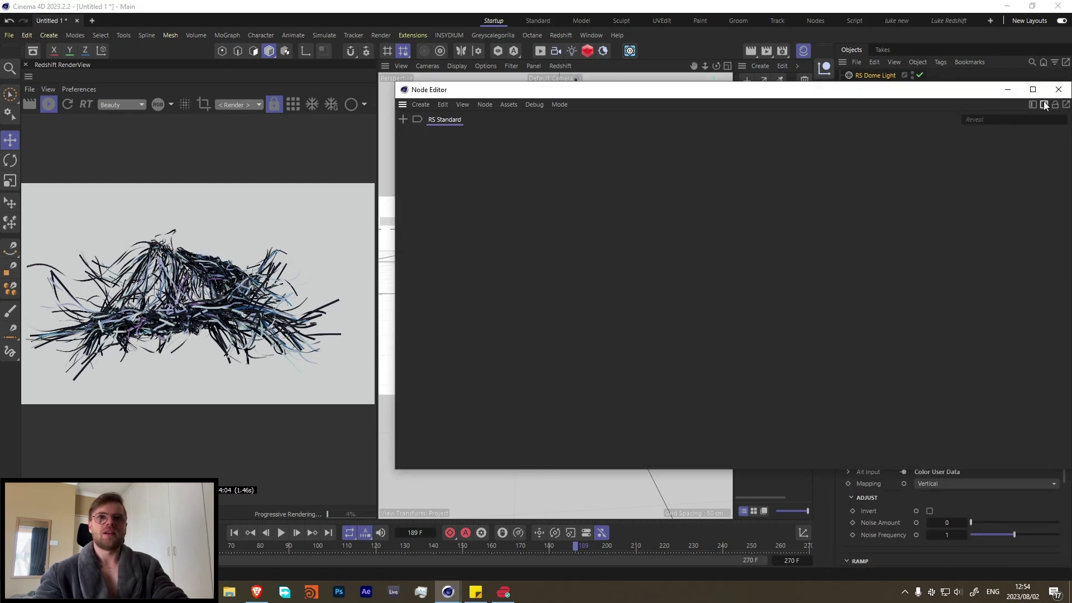
click(883, 444)
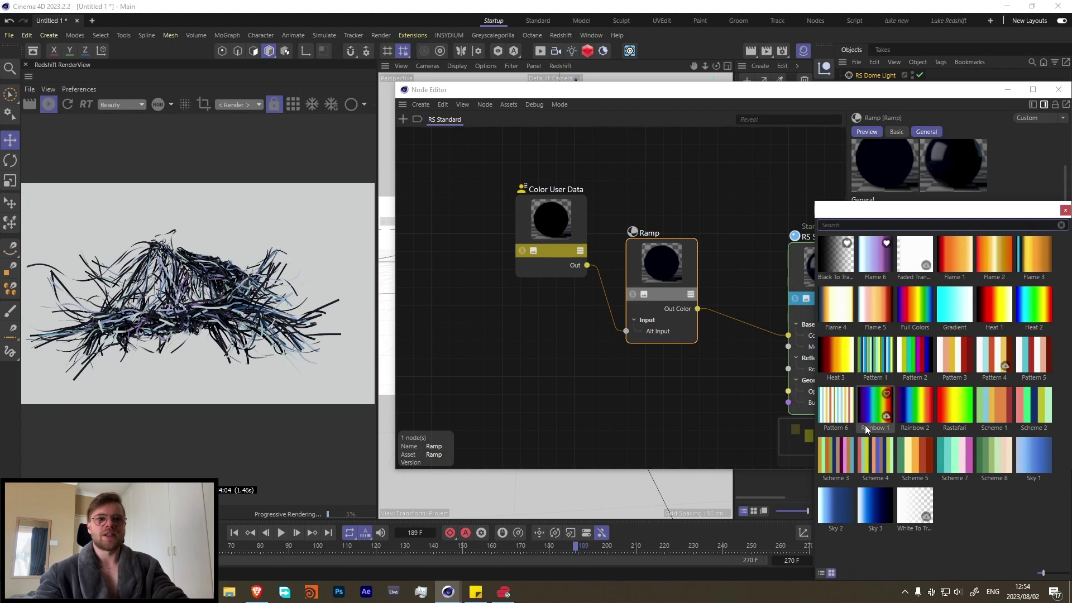
click(866, 518)
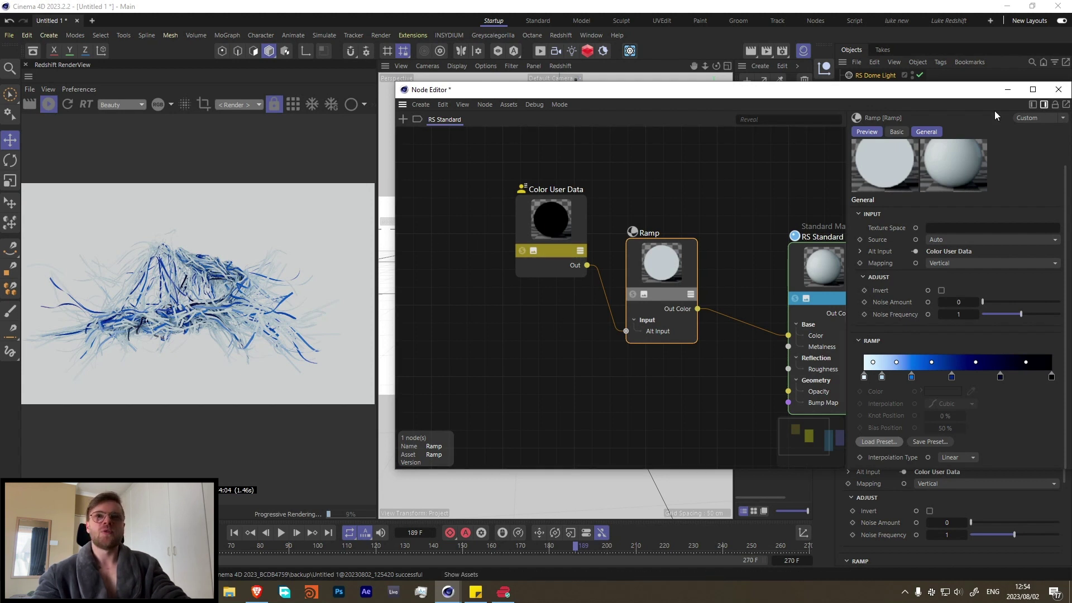
click(809, 263)
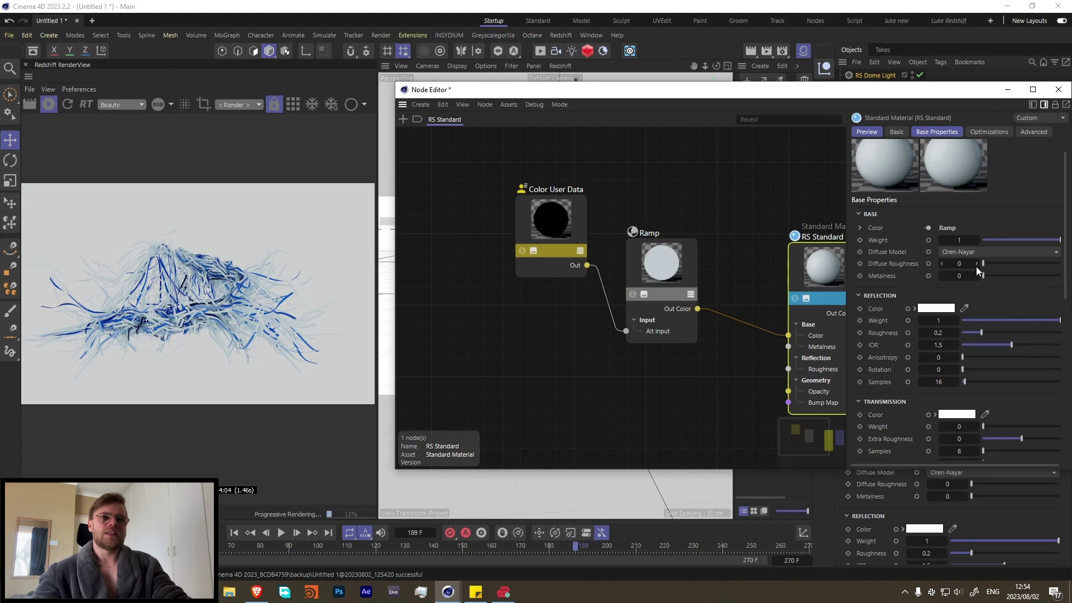
drag(991, 277, 1007, 276)
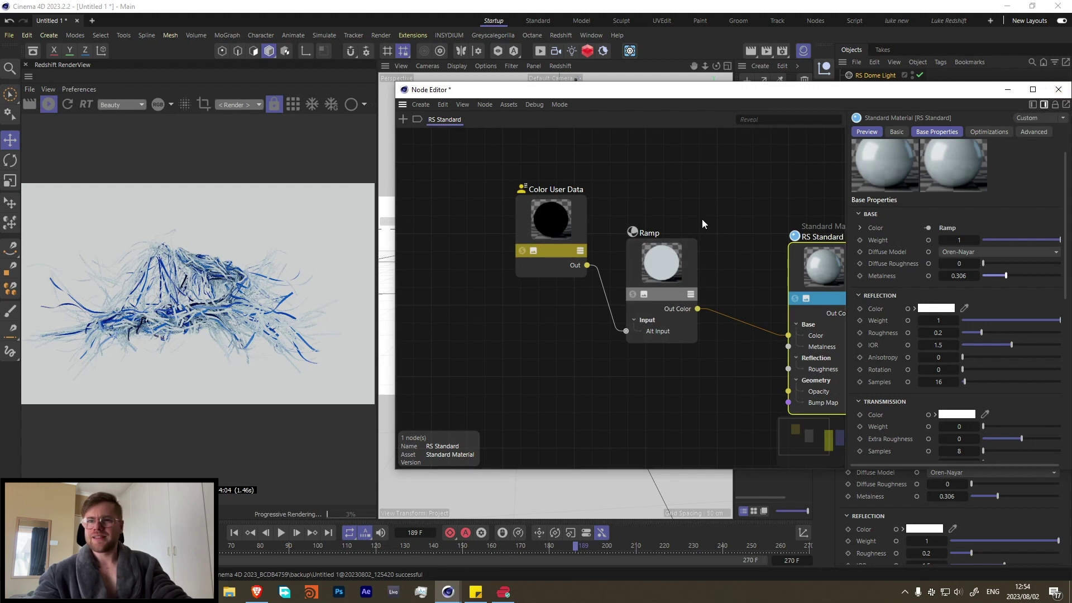
click(1059, 89)
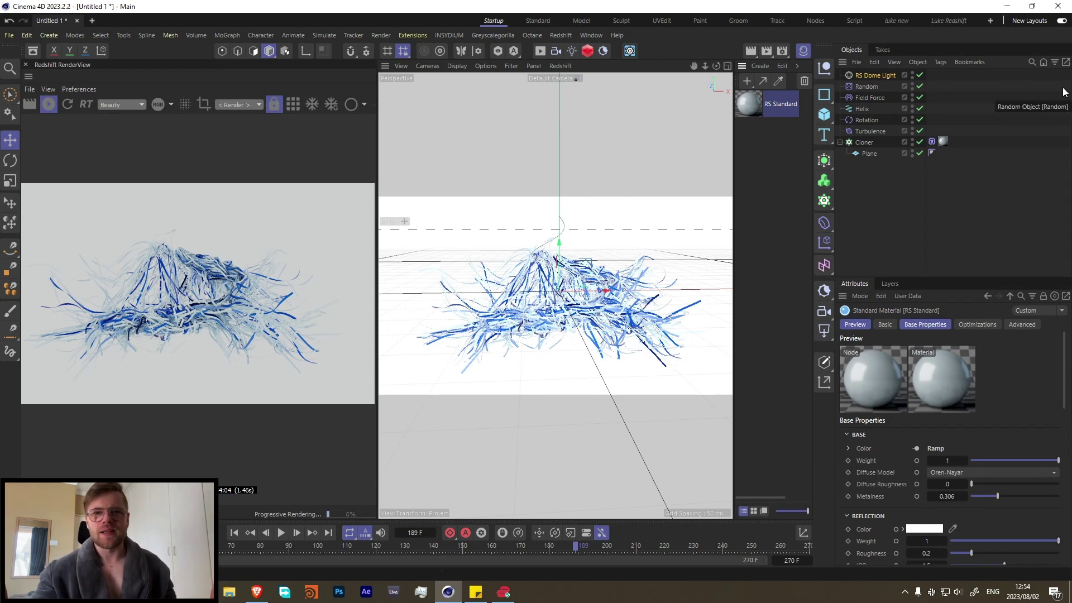
- Add a shader graph to the RS Dome Light and open the RS Dome Light Material graph
click(871, 75)
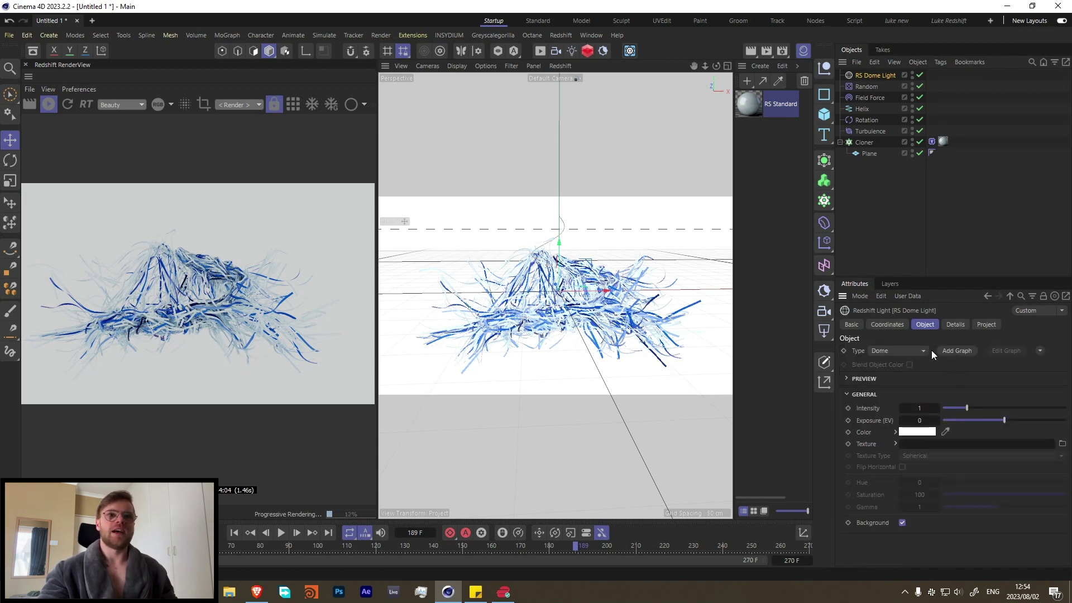
click(963, 349)
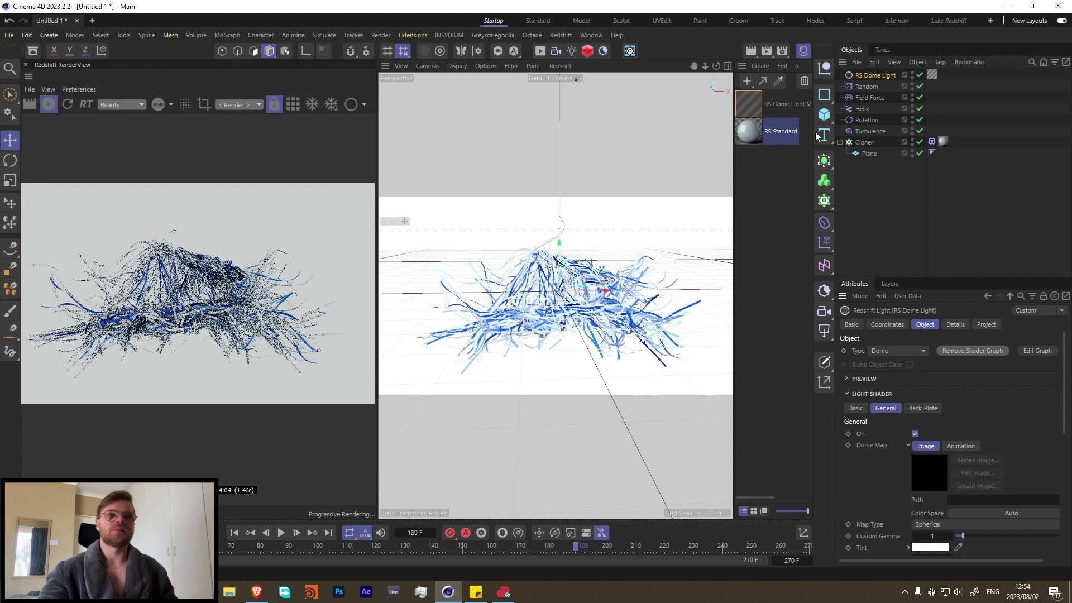
click(754, 105)
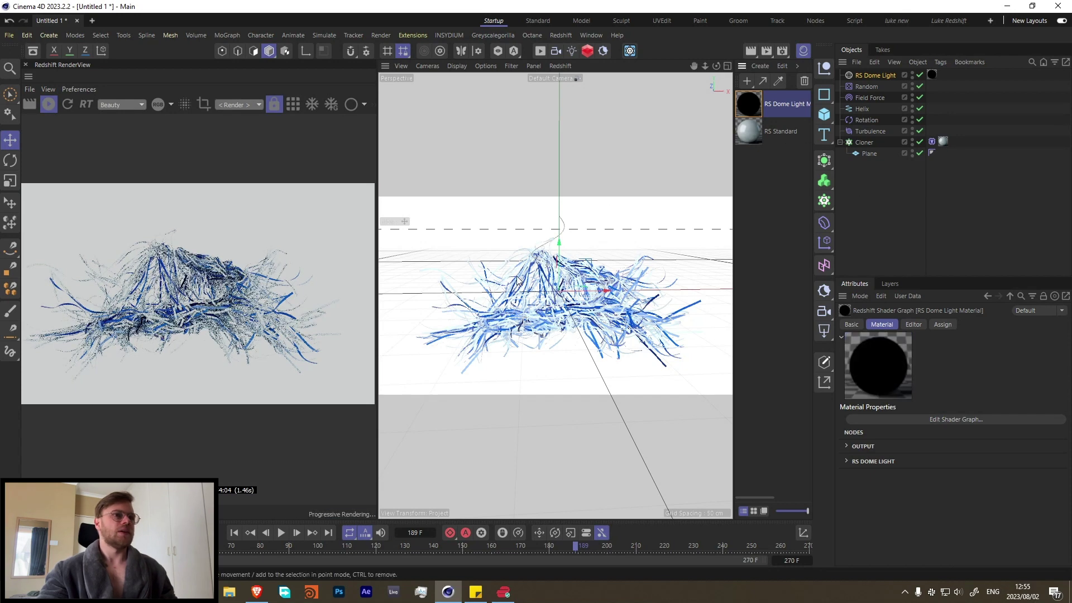
double_click(754, 107)
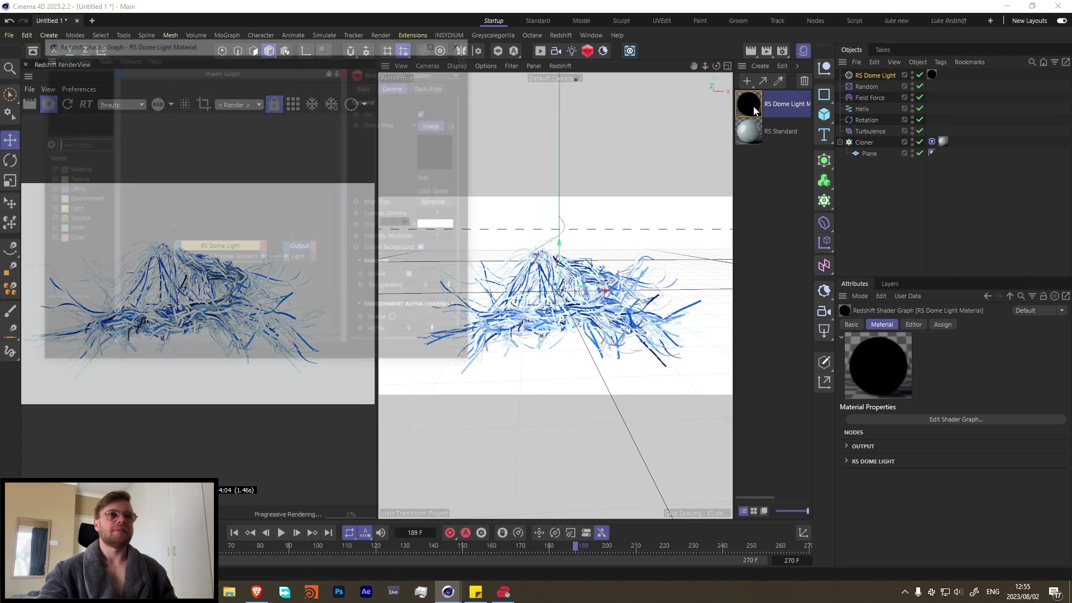
- Add a C4D Shader node and connect its texture output to the dome light
text(c4d)
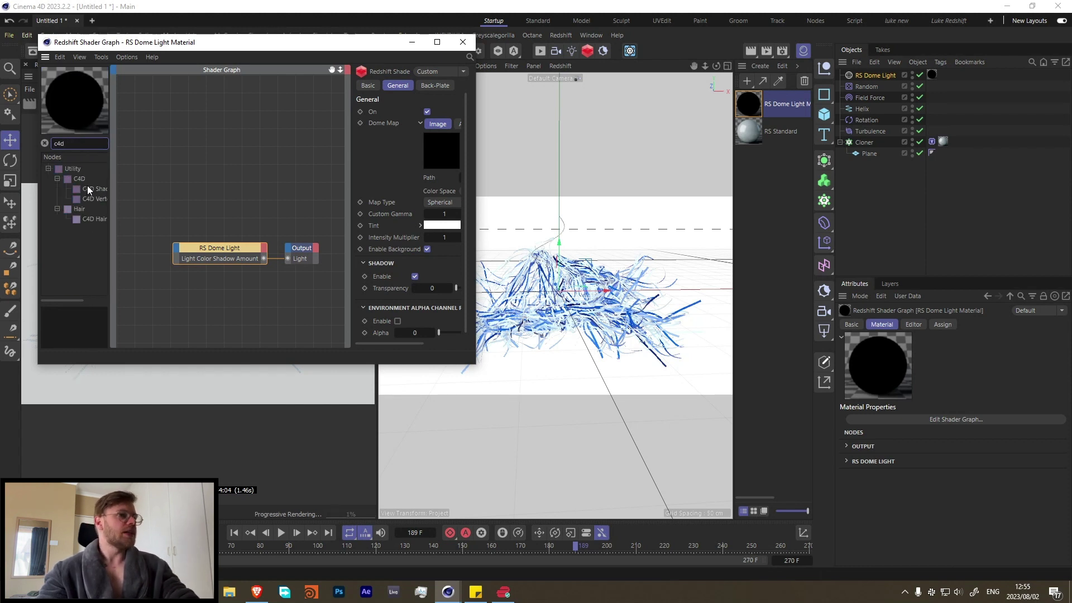
click(96, 190)
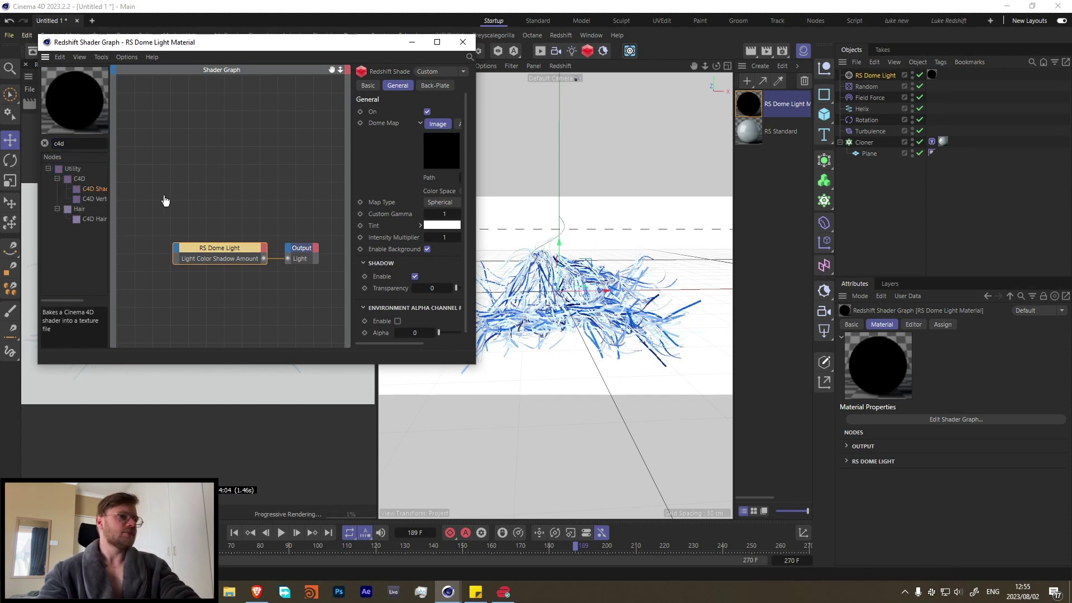
drag(166, 201, 164, 197)
drag(179, 248, 176, 247)
click(240, 273)
click(254, 270)
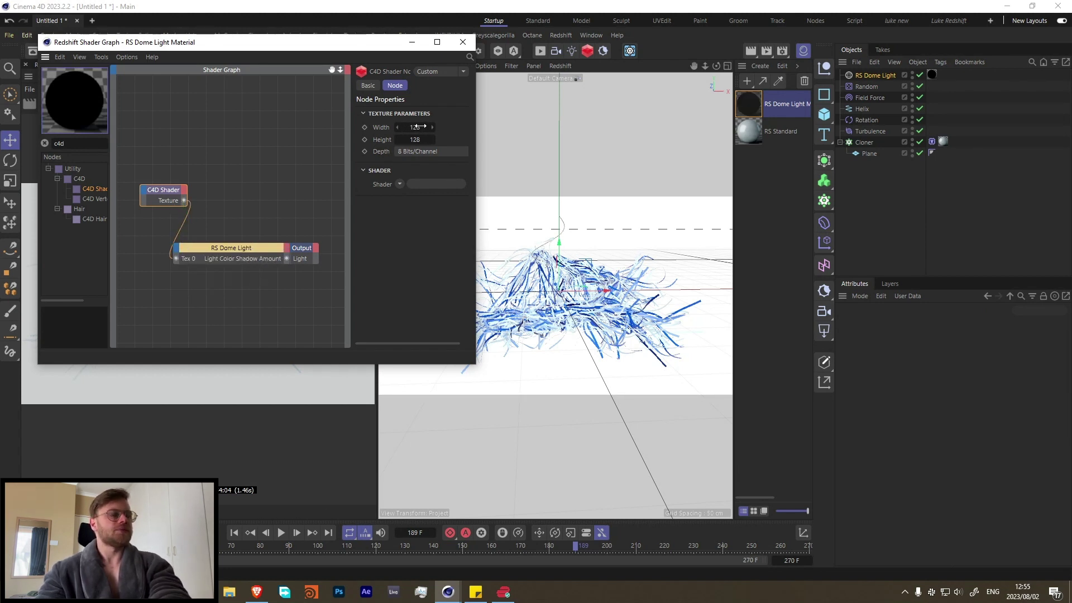
- Set the C4D Shader texture size to 1024 × 1024
click(418, 127)
text(1024)
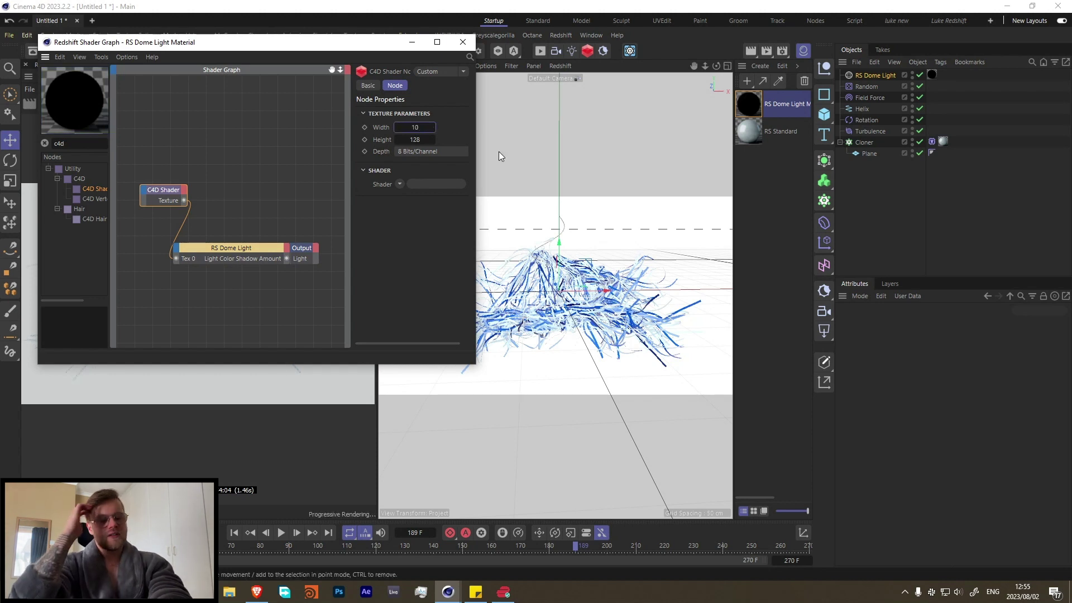
click(425, 139)
text(1024)
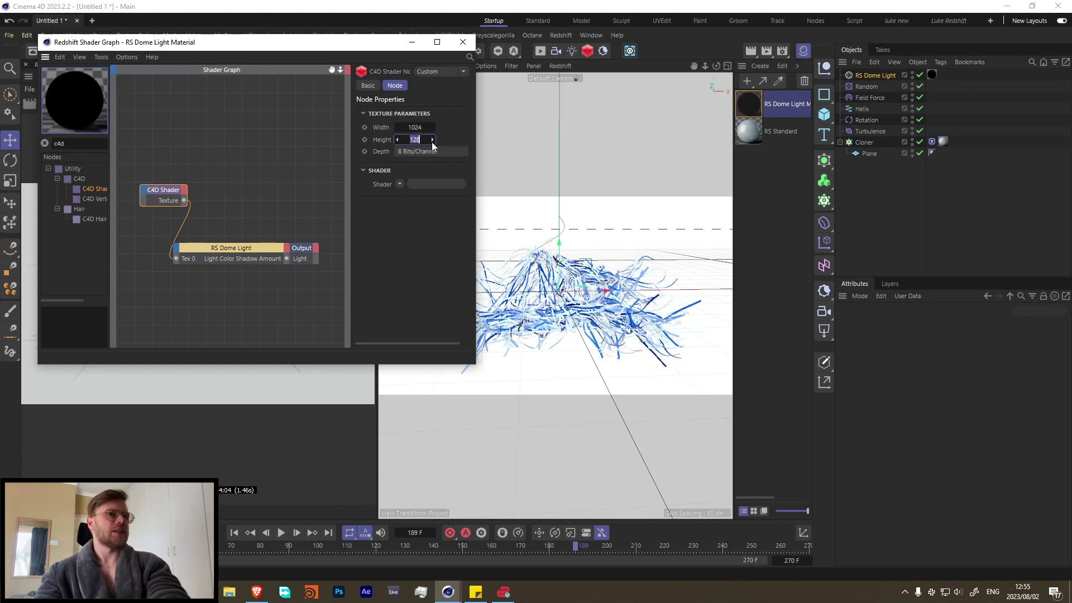
key(Return)
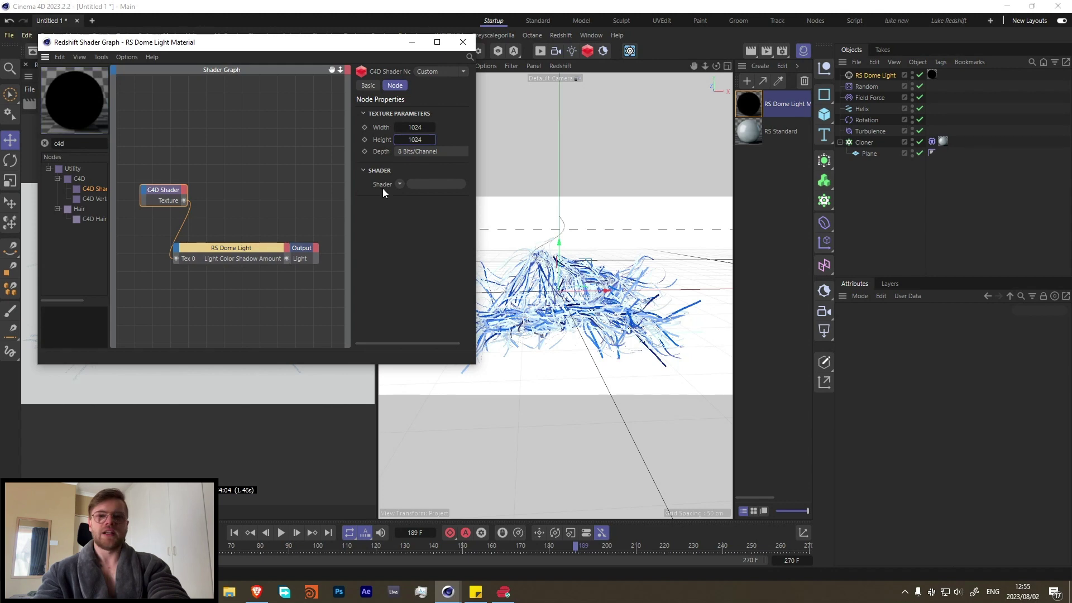
- Make the shader a 2D - Circular Gradient, then close the graph and reselect the dome light
drag(302, 43, 580, 68)
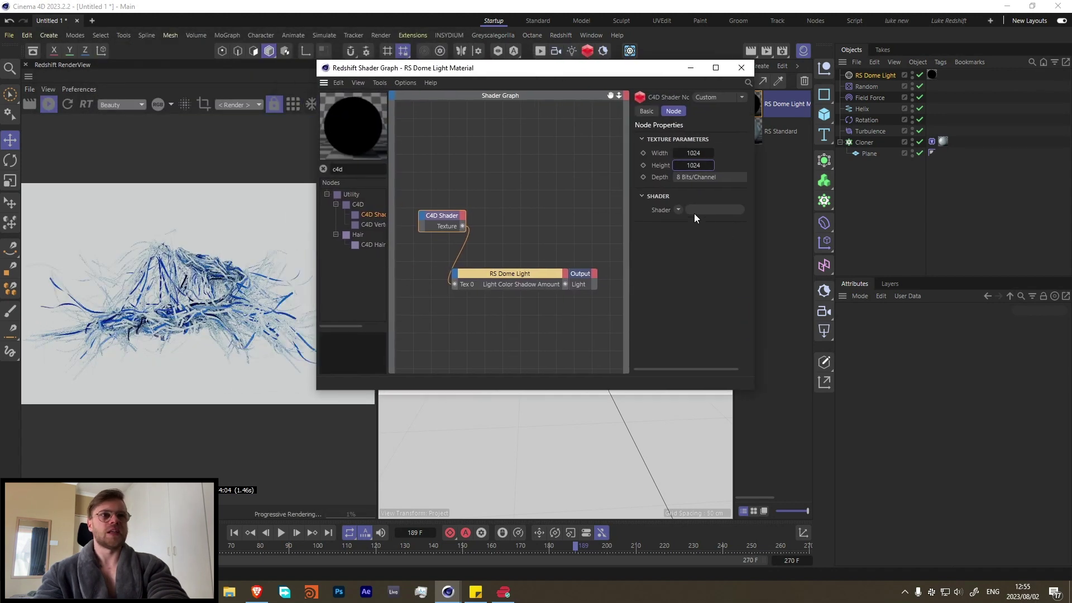
click(678, 210)
click(697, 316)
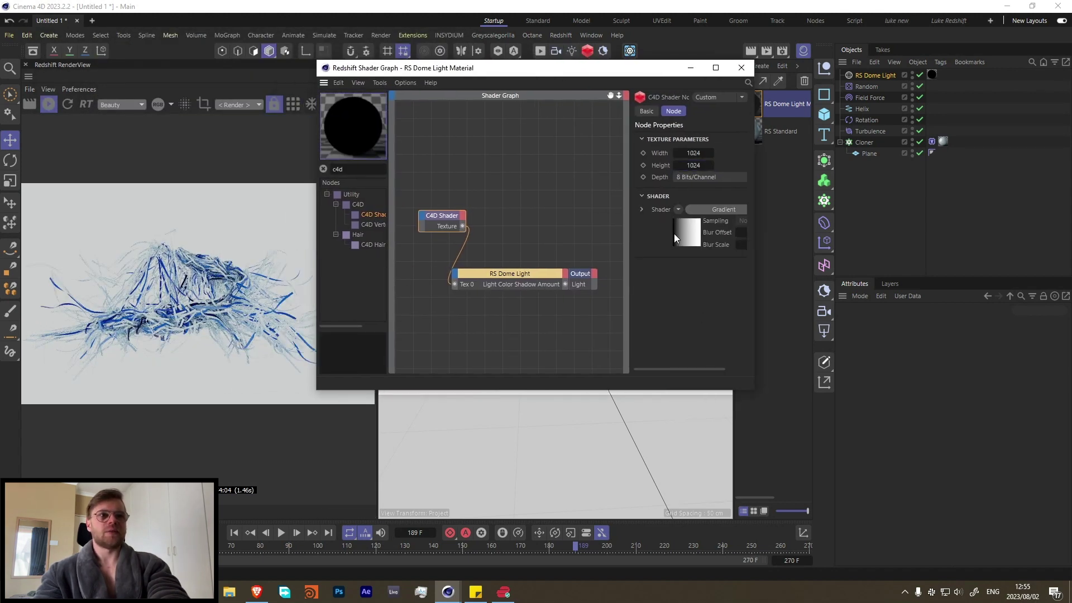
click(682, 234)
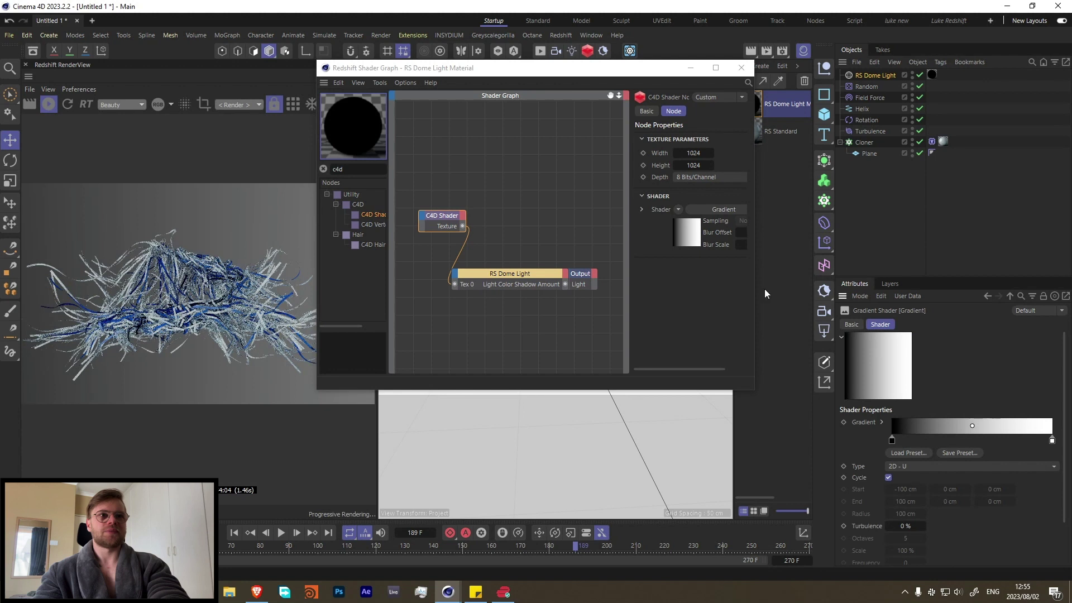
click(903, 467)
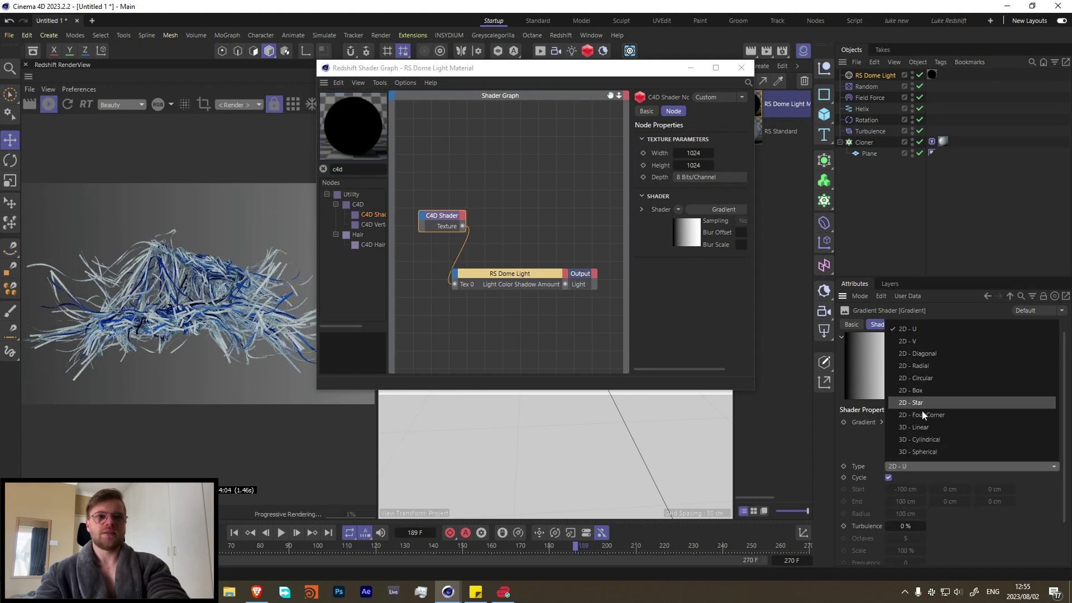
click(928, 378)
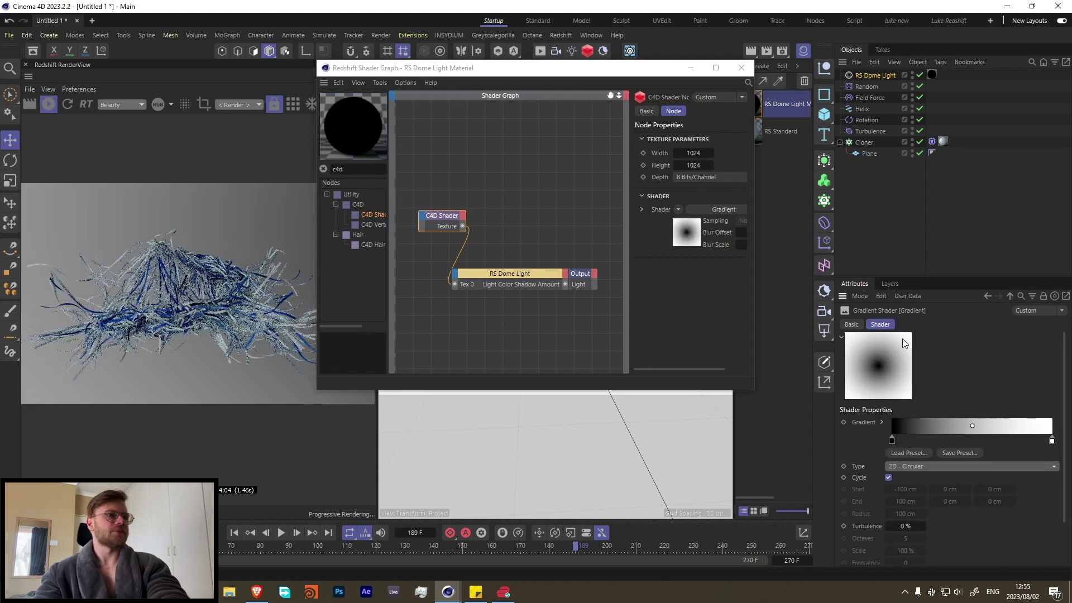
click(741, 67)
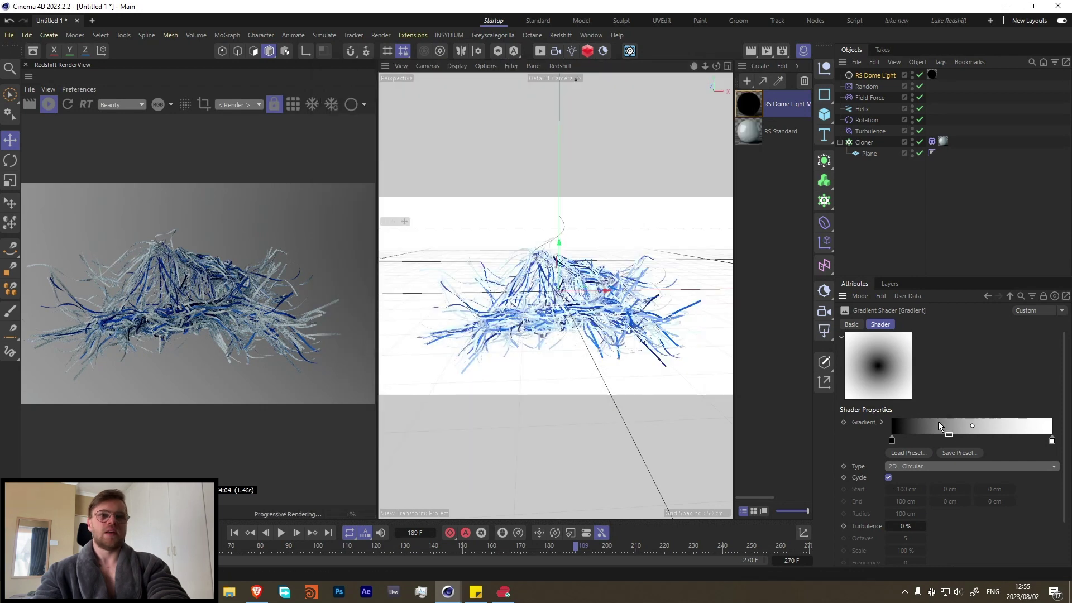
click(846, 75)
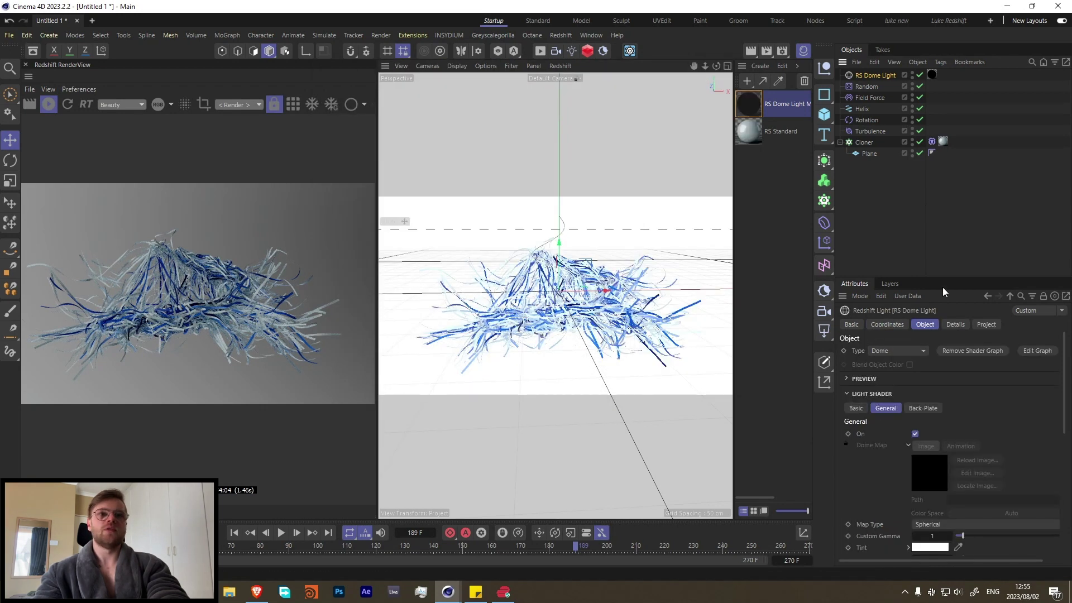
- Rotate the dome light's heading to -34°
click(888, 324)
drag(962, 366, 954, 364)
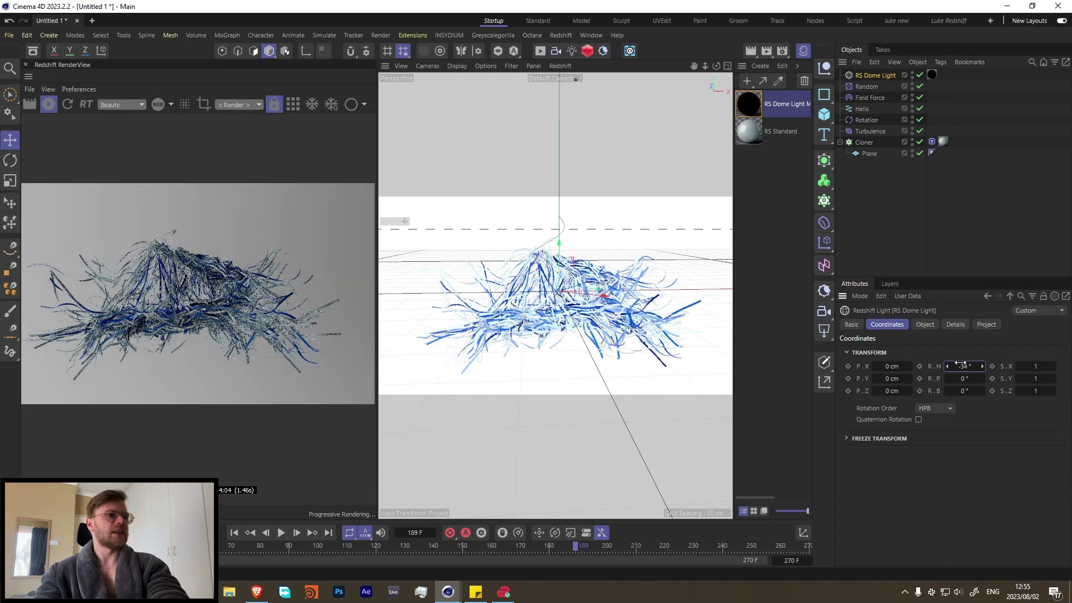
scroll(192, 308, down, 2)
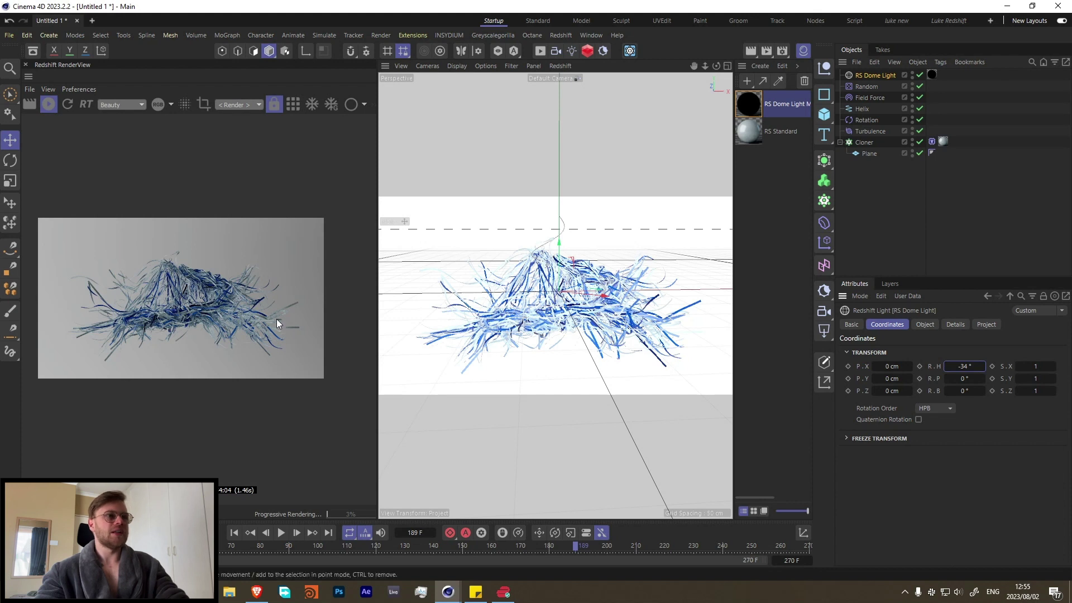
- Add an RS Area Light and tilt it toward the ribbons
click(560, 34)
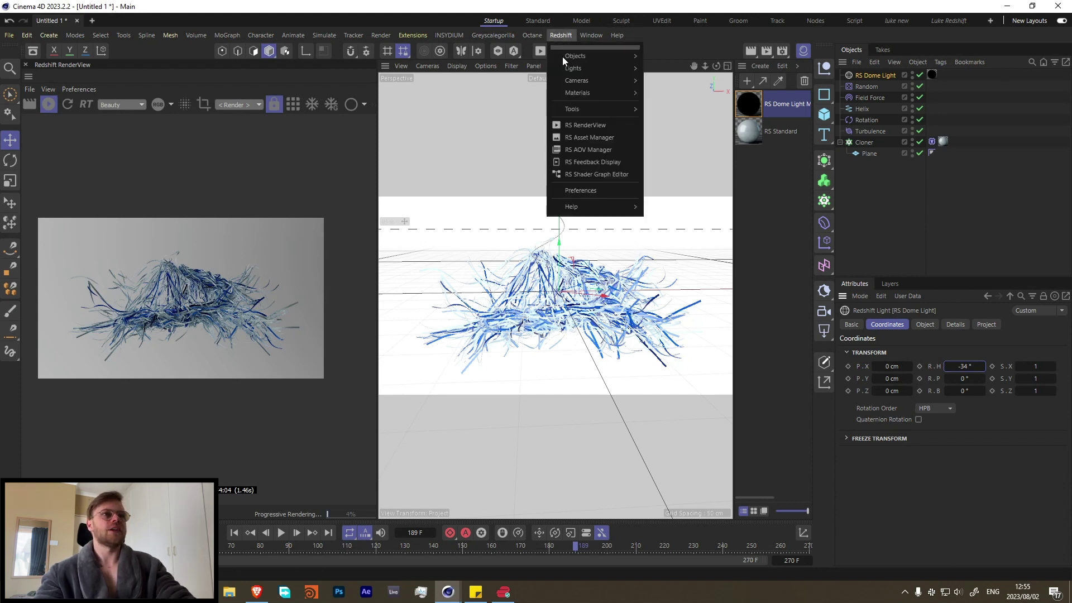
mouse_move(579, 72)
click(673, 111)
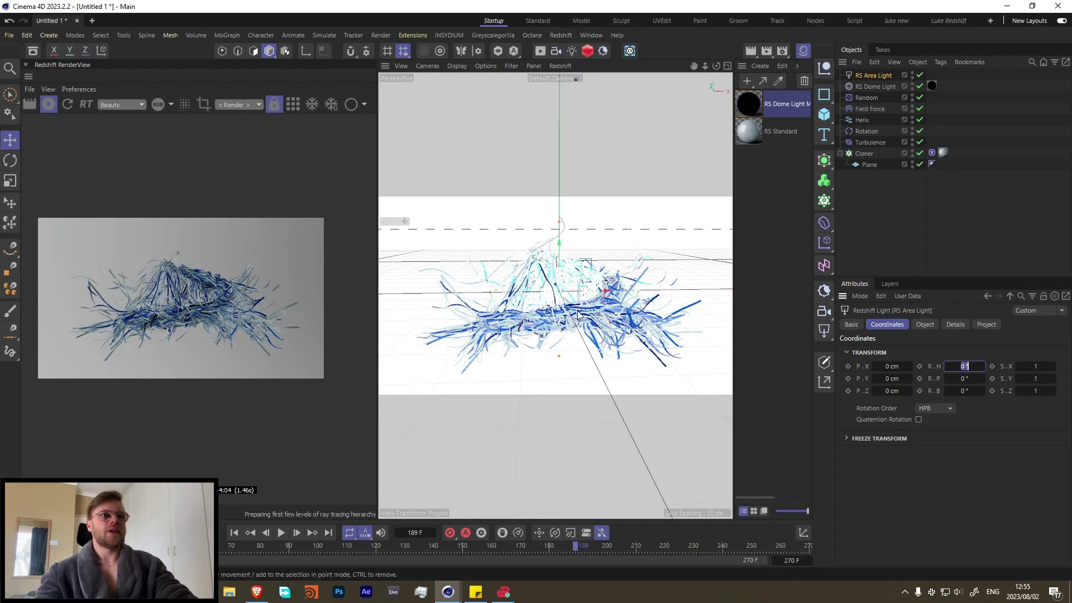
text(rr)
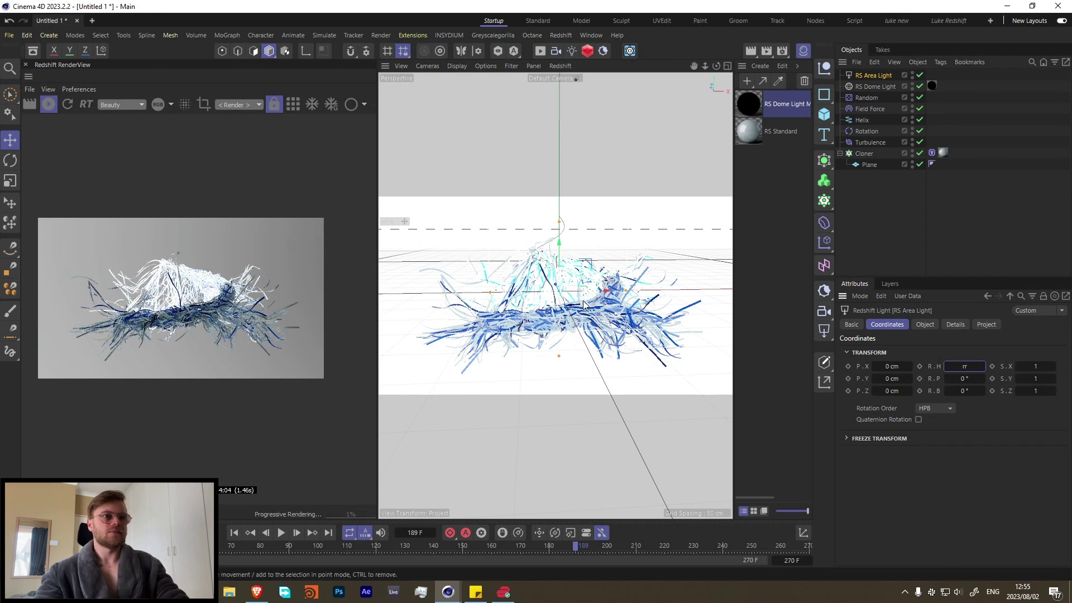
click(888, 239)
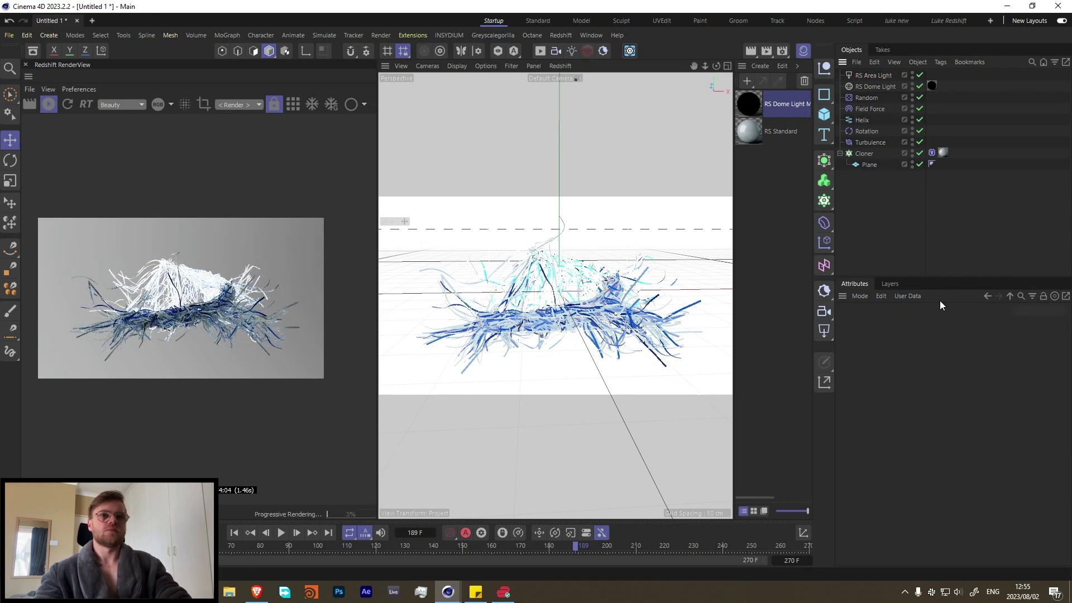
click(861, 75)
key(r)
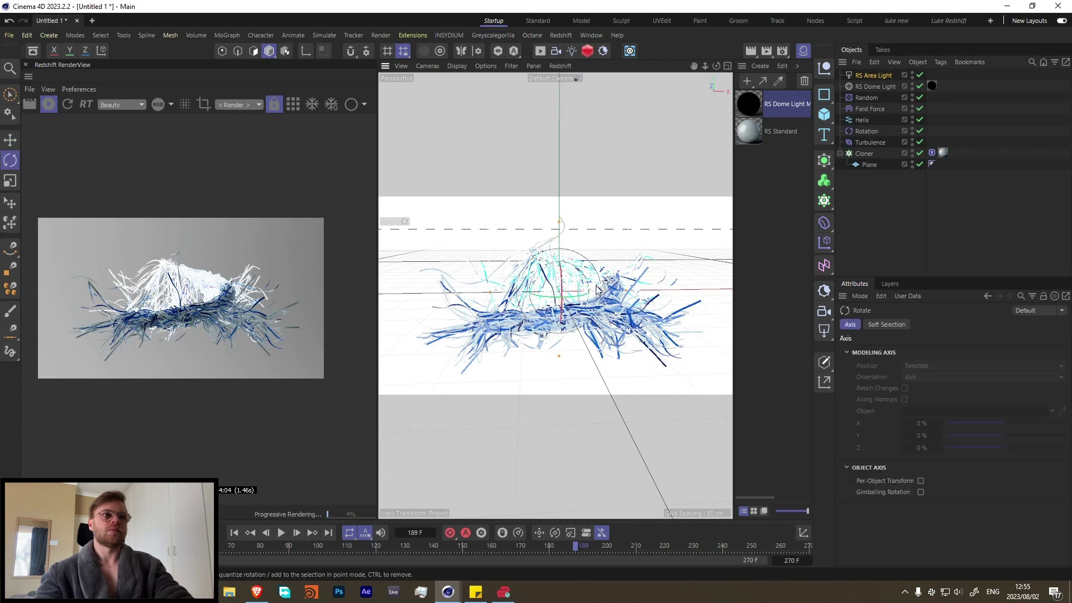
drag(572, 297, 456, 293)
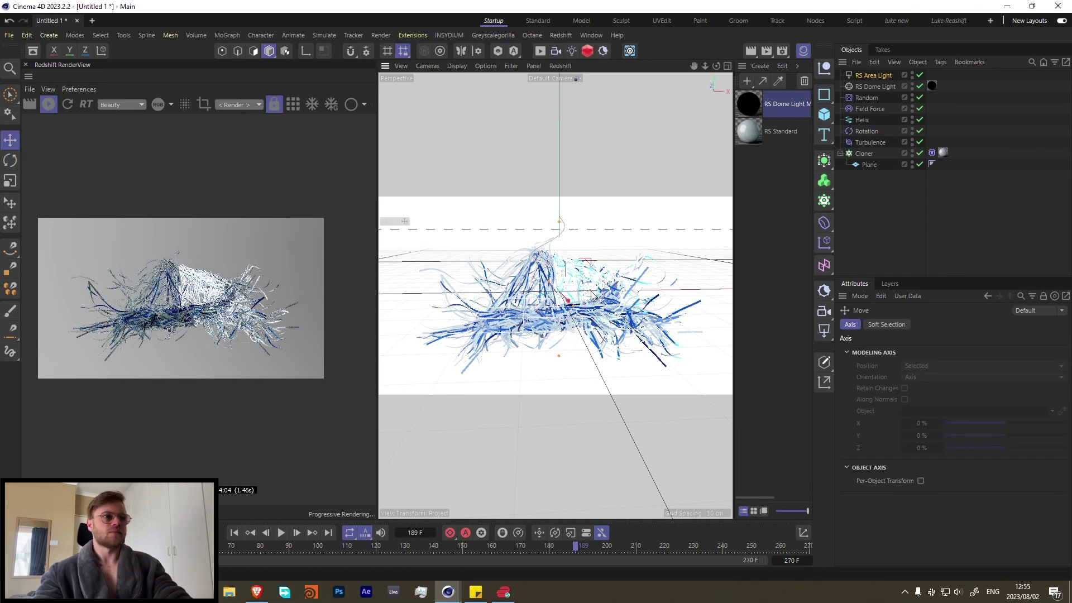
key(e)
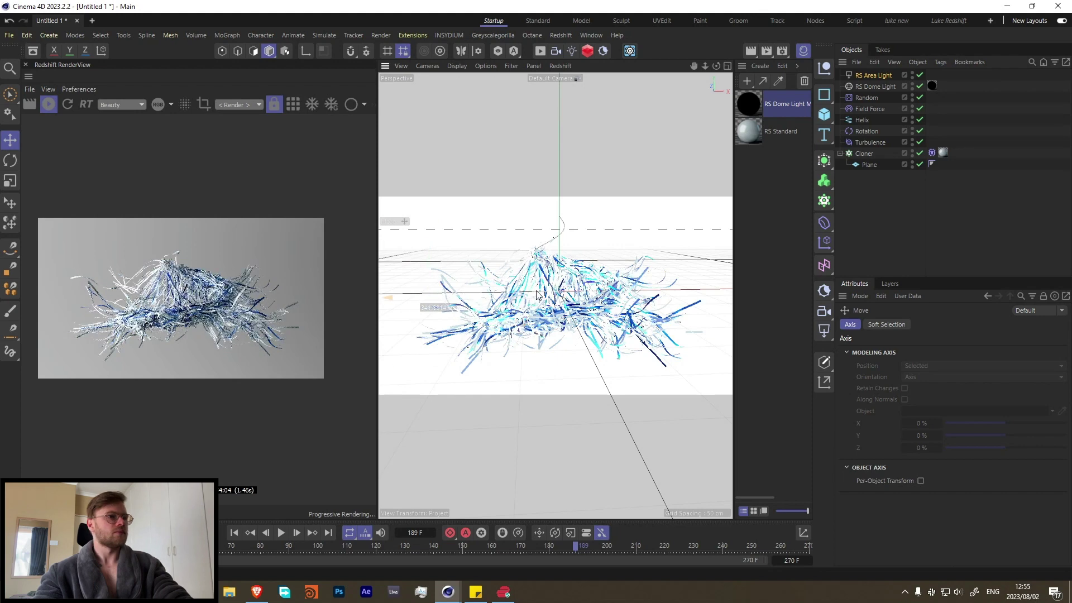
- Lower the area light's Intensity to 60.8
click(872, 75)
click(931, 326)
drag(1023, 408, 1012, 408)
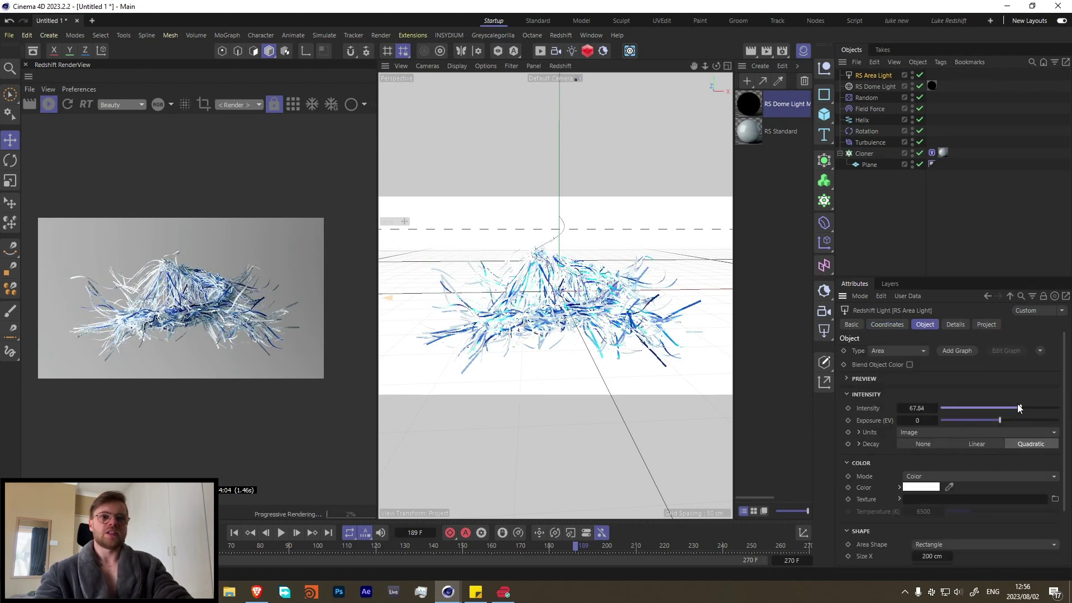
scroll(148, 310, up, 2)
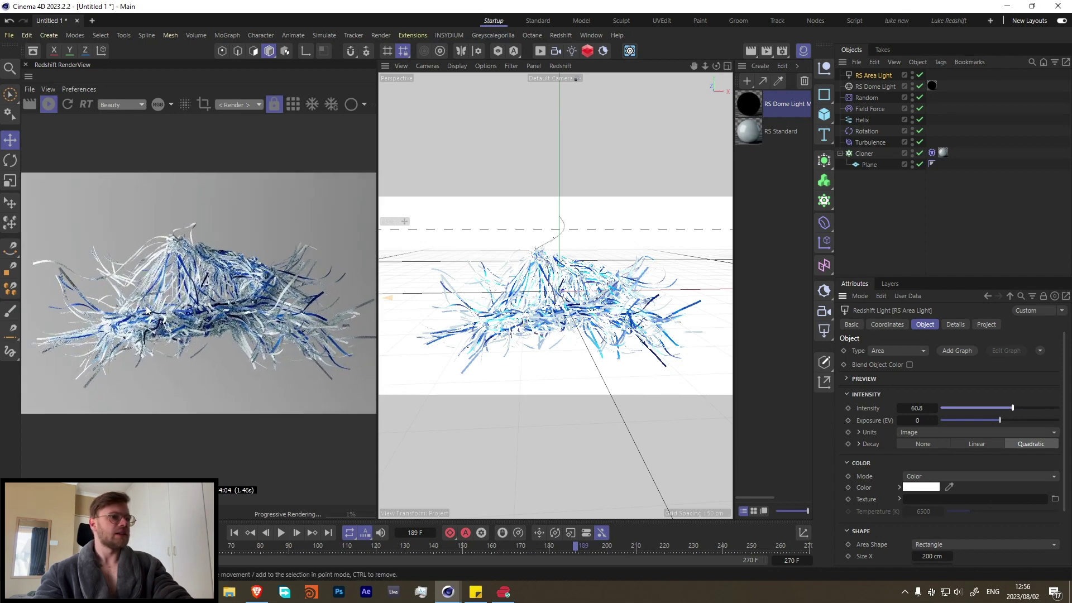
scroll(168, 293, down, 2)
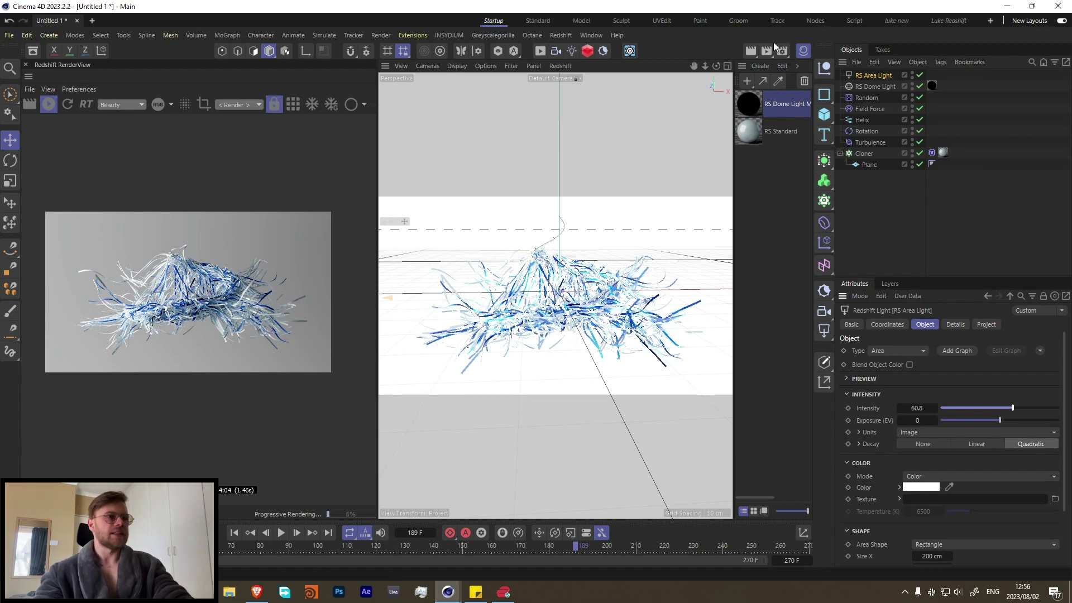
- In the Top view, duplicate the area light and place the copy further back
middle_click(517, 257)
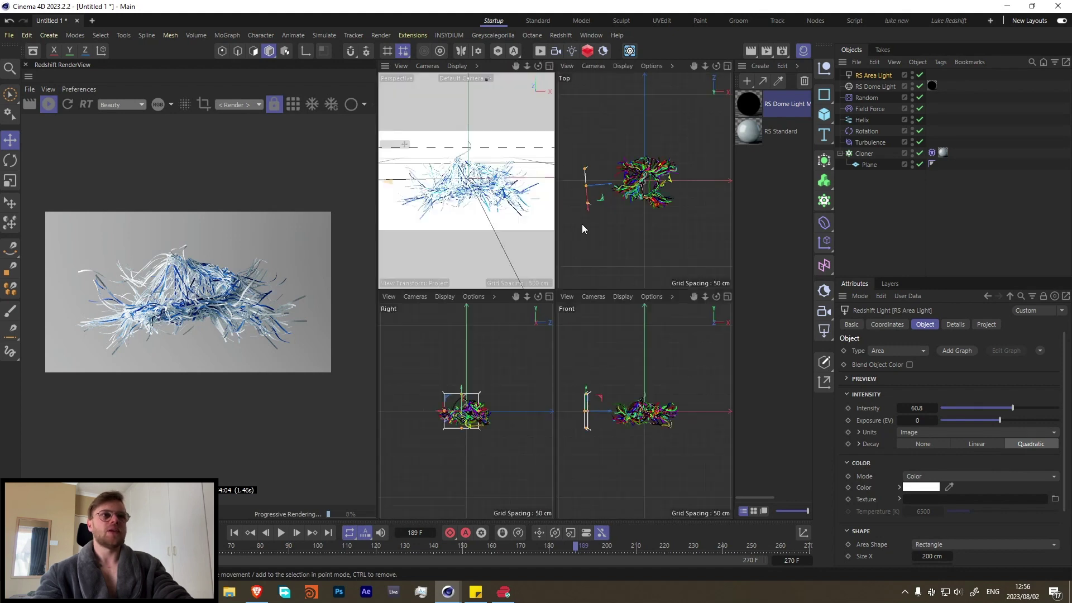
middle_click(582, 226)
ctrl+drag(471, 335, 528, 209)
- Rotate the copied light about 26.5° toward the ribbons and move it closer, then return to Perspective
key(r)
drag(518, 162, 537, 208)
key(e)
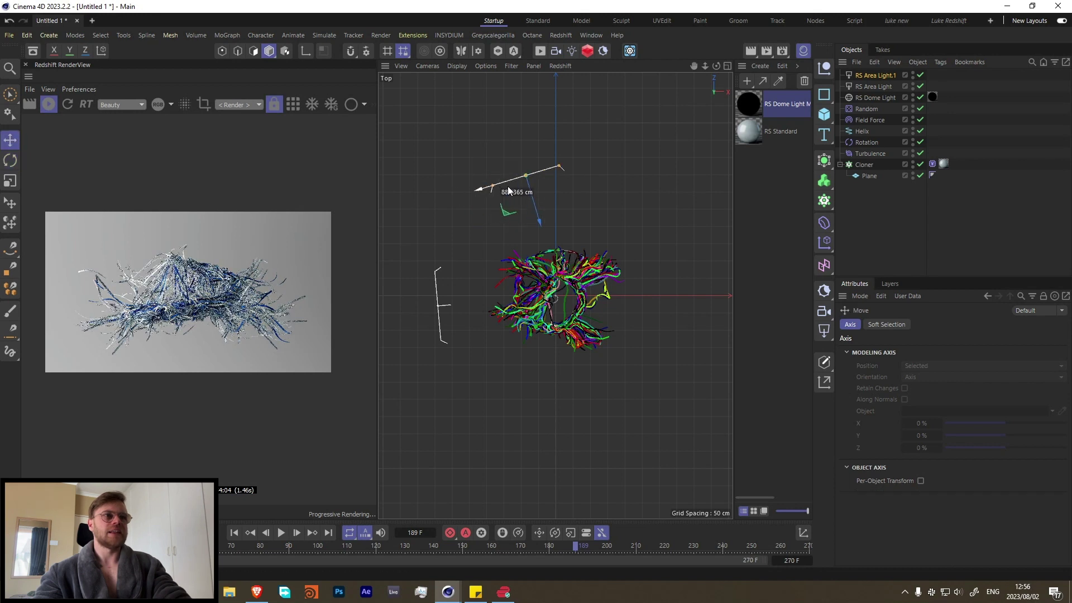
key(r)
drag(555, 162, 558, 174)
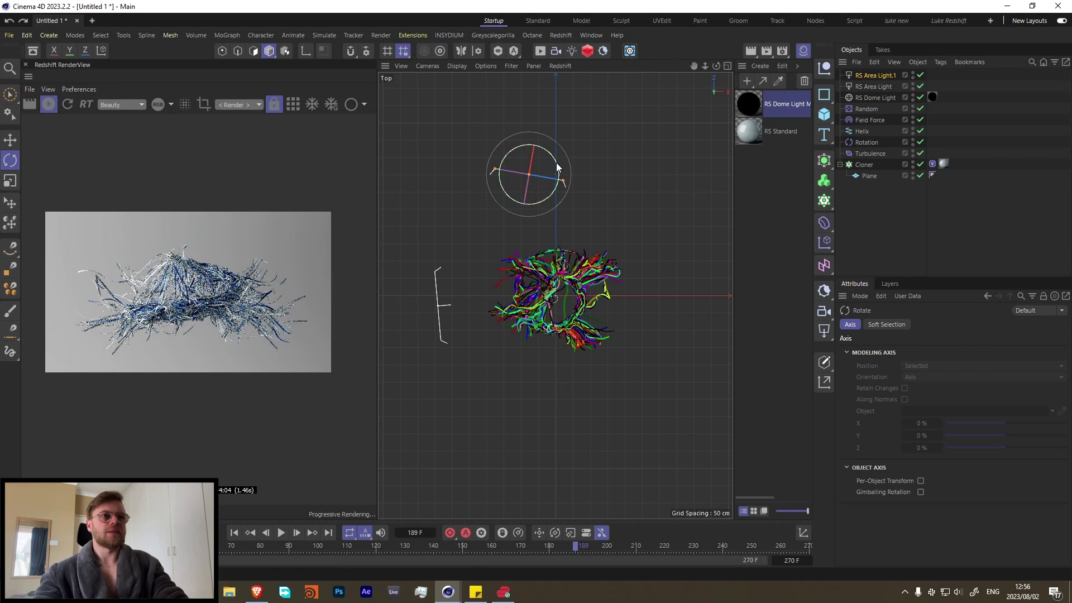
key(e)
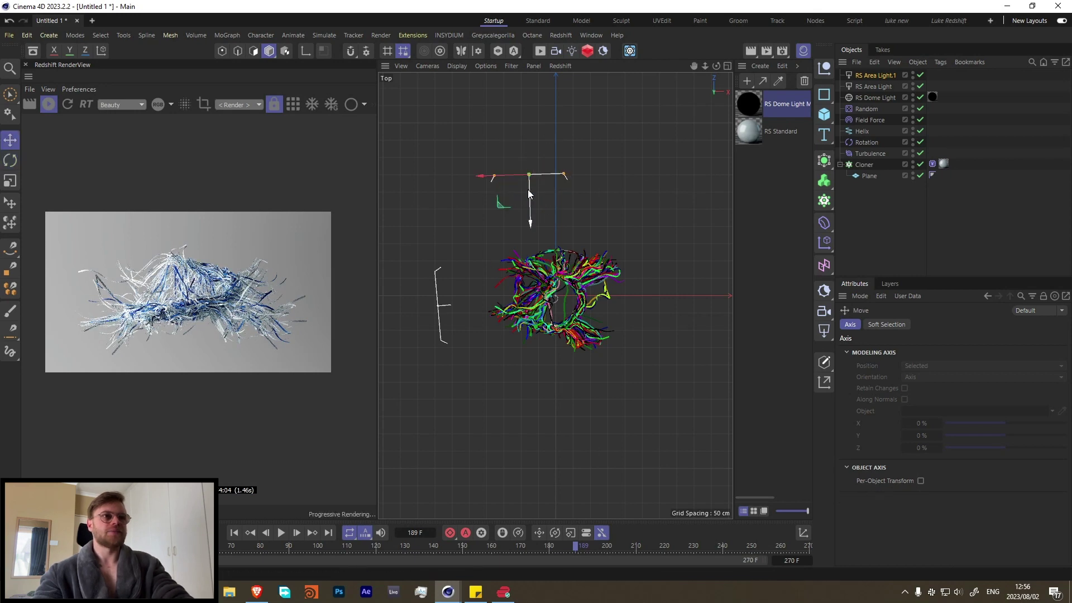
drag(528, 190, 510, 193)
middle_click(534, 226)
middle_click(534, 226)
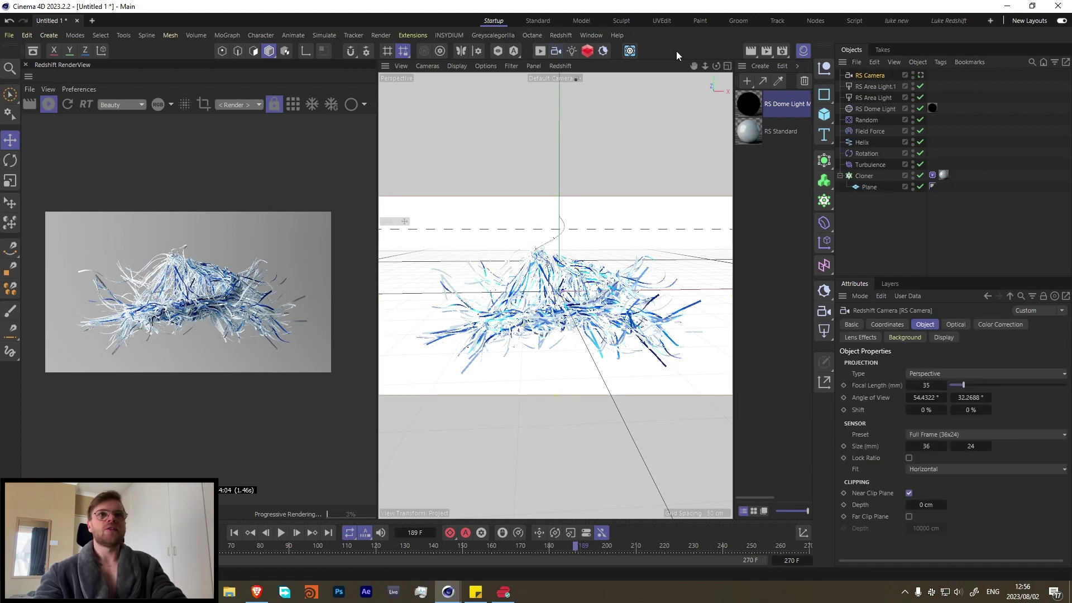
- Give the RS Camera a 130 mm focal length and orbit to a lower, more level angle
double_click(926, 385)
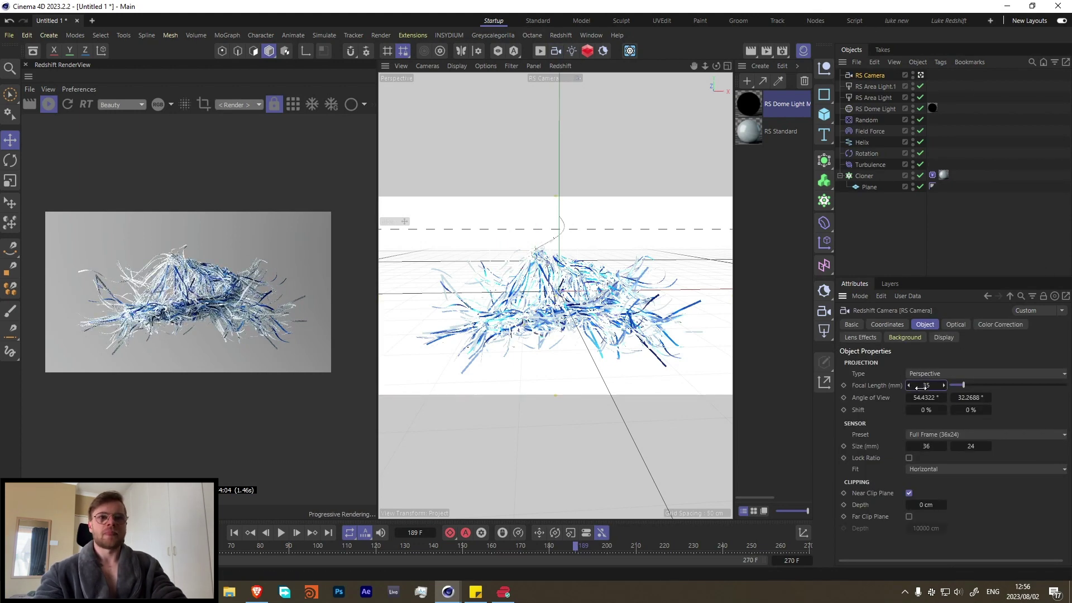
text(130)
key(Return)
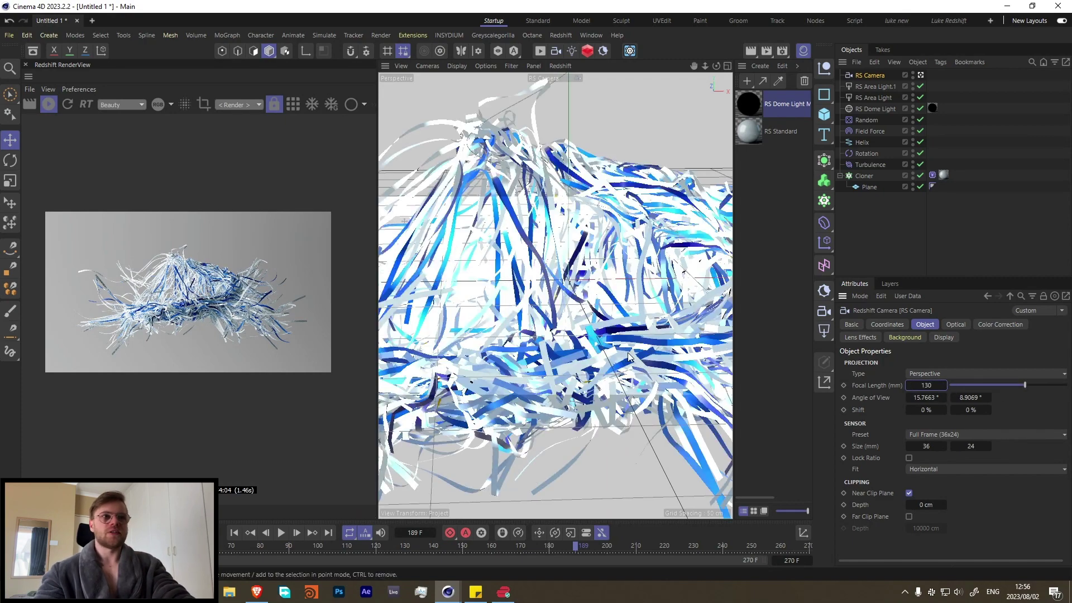
alt+drag(462, 378, 596, 313)
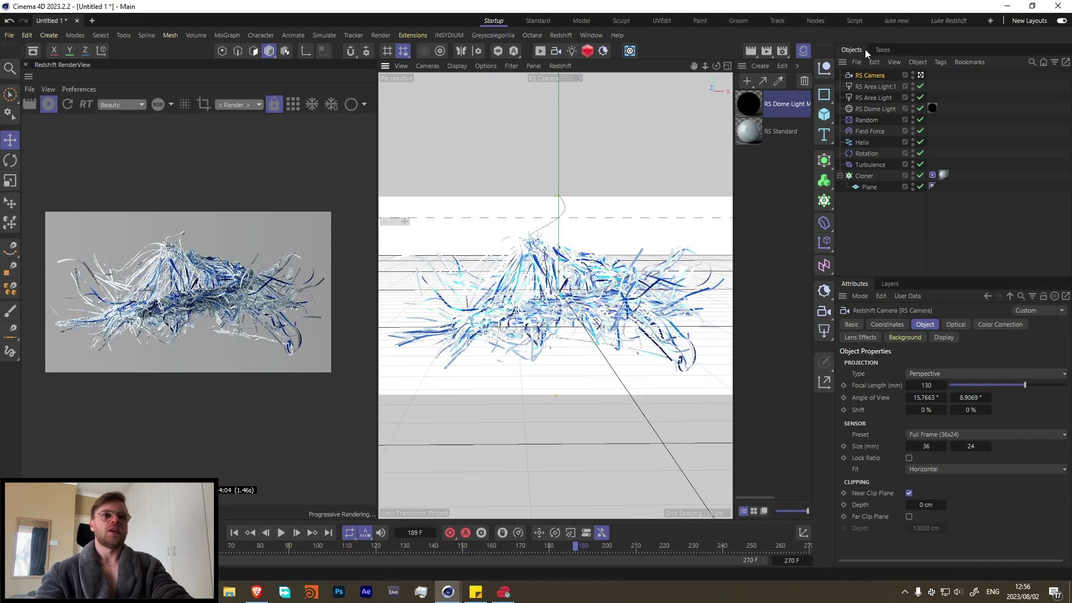
- Duplicate the camera as RS Camera.1 and orbit it to look down on the ribbons
ctrl+drag(863, 78, 864, 72)
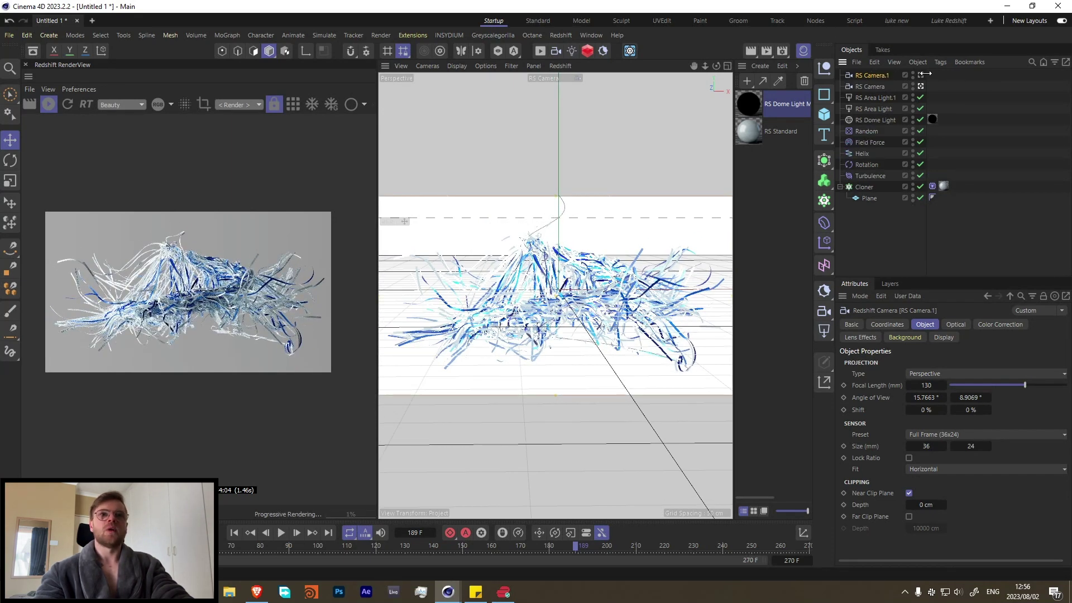
click(564, 288)
alt+drag(564, 288, 548, 379)
alt+drag(596, 305, 569, 276)
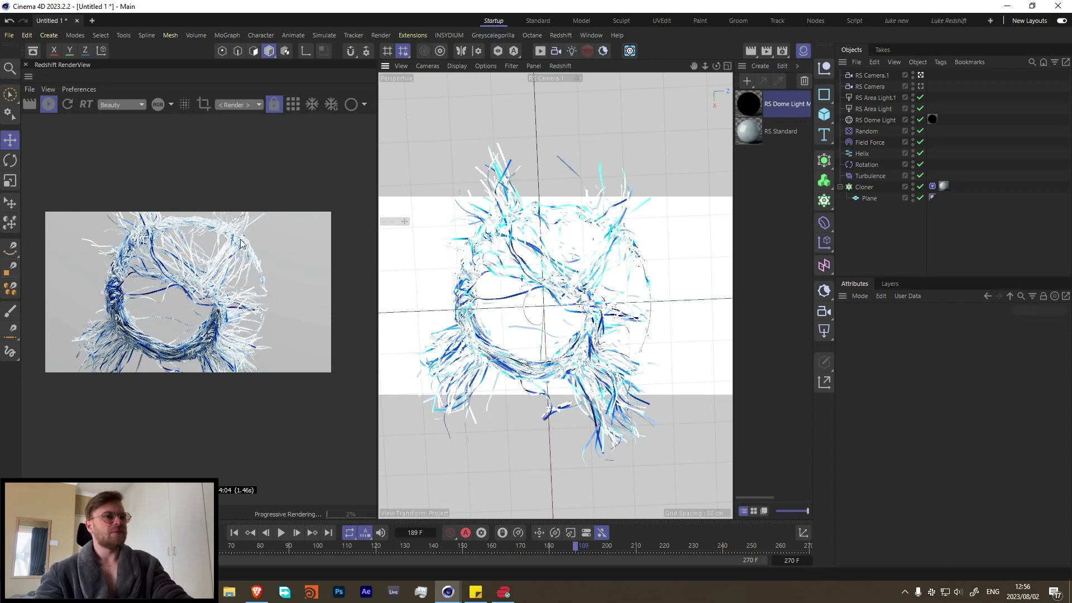
alt+drag(588, 308, 607, 298)
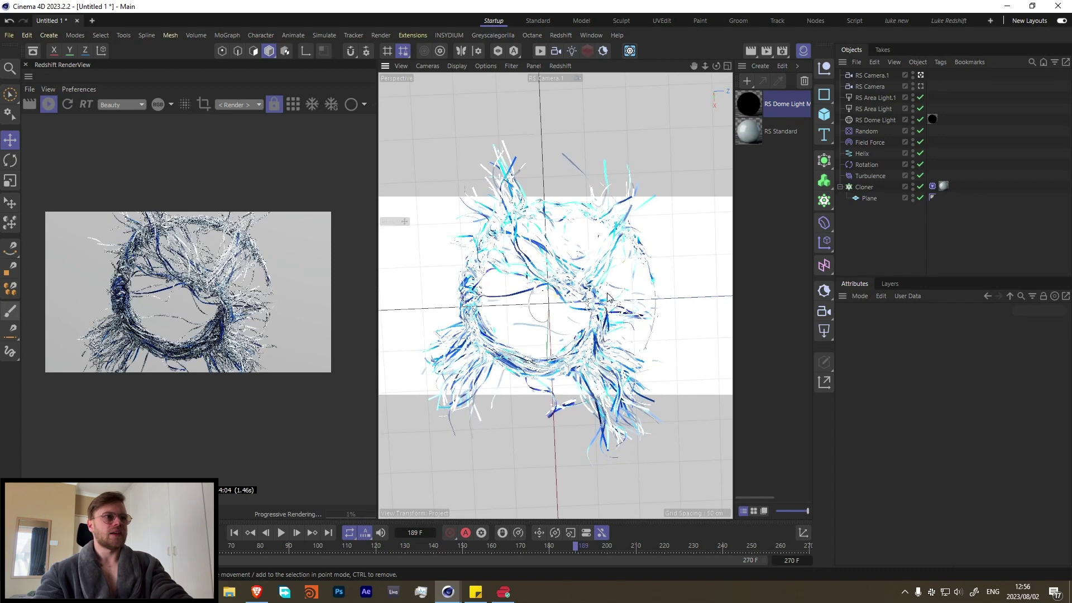
- Dim RS Area Light.1 to intensity 32.16 and look through the original RS Camera
click(873, 97)
scroll(223, 248, up, 3)
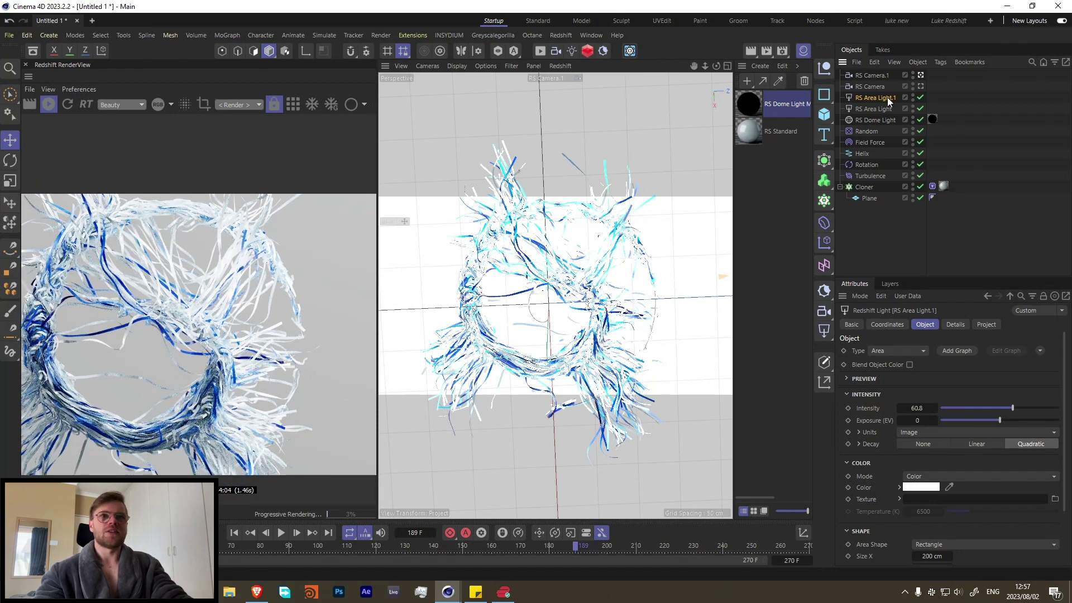
click(979, 409)
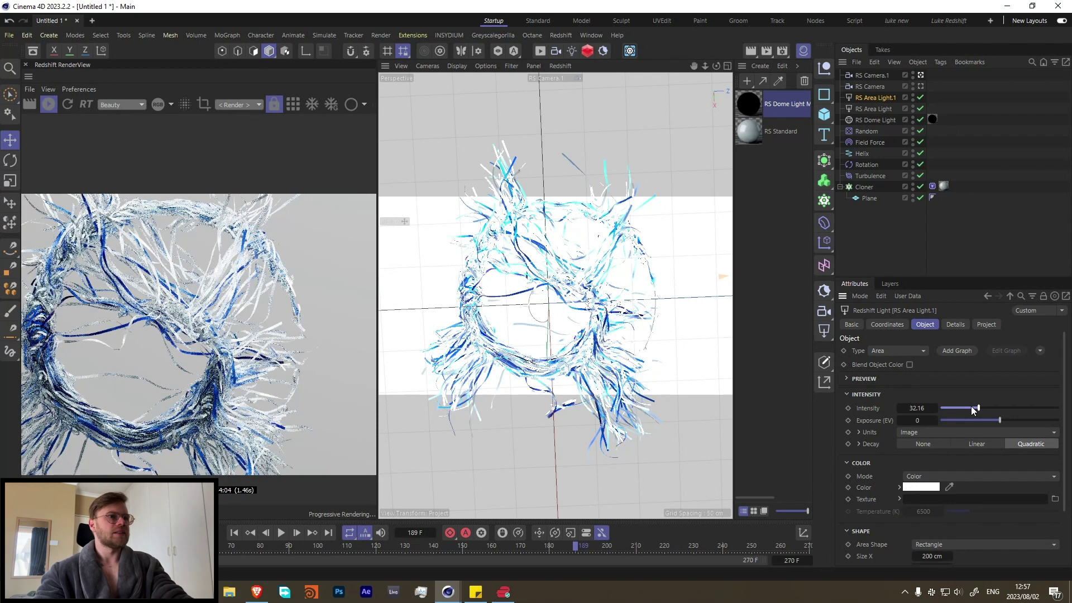
scroll(222, 306, down, 3)
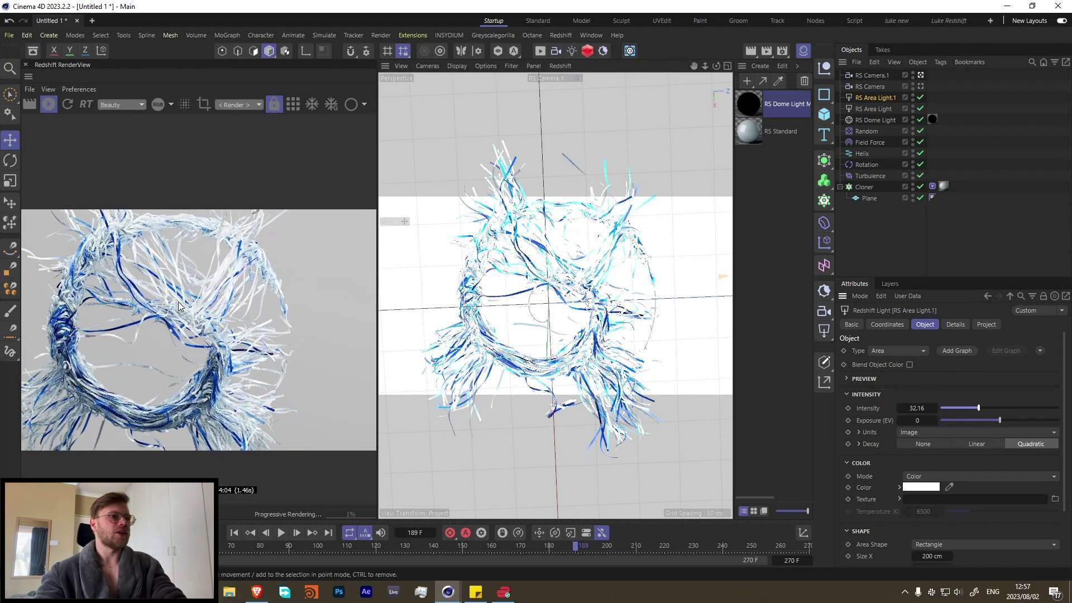
middle_drag(133, 302, 143, 299)
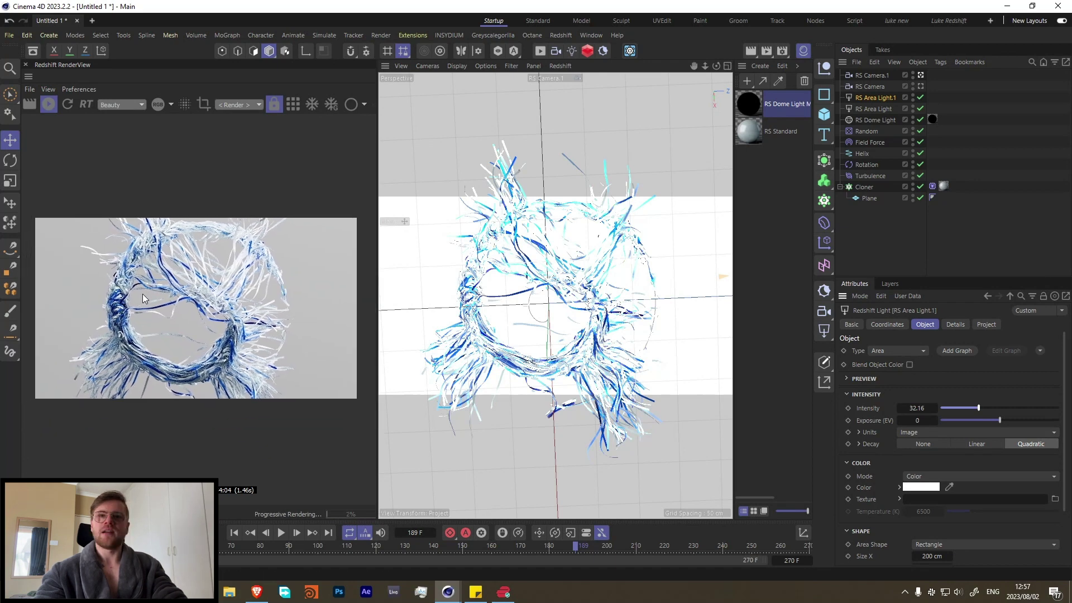
click(921, 86)
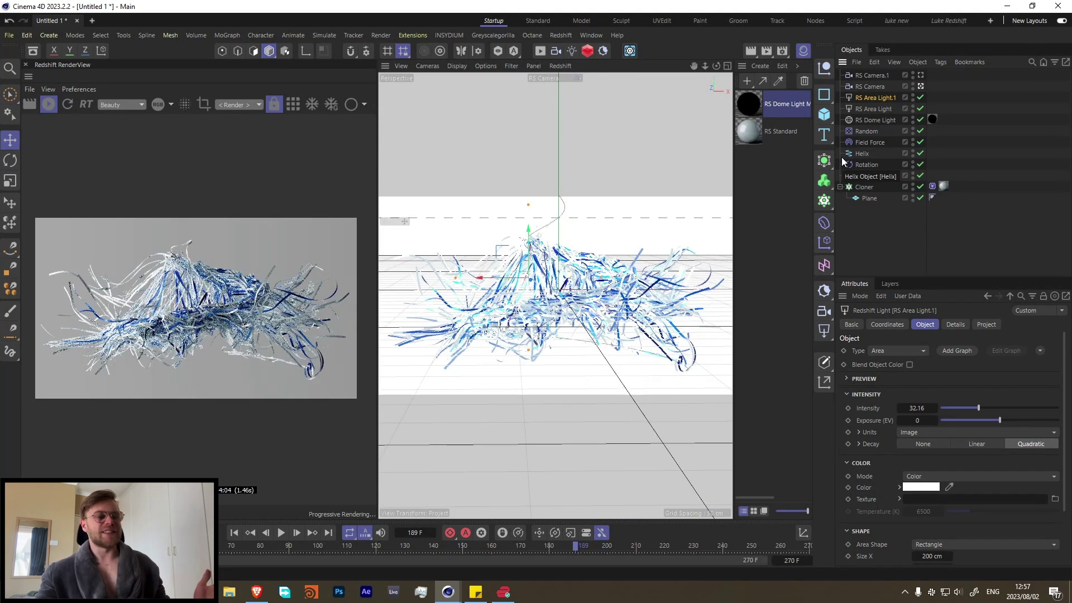